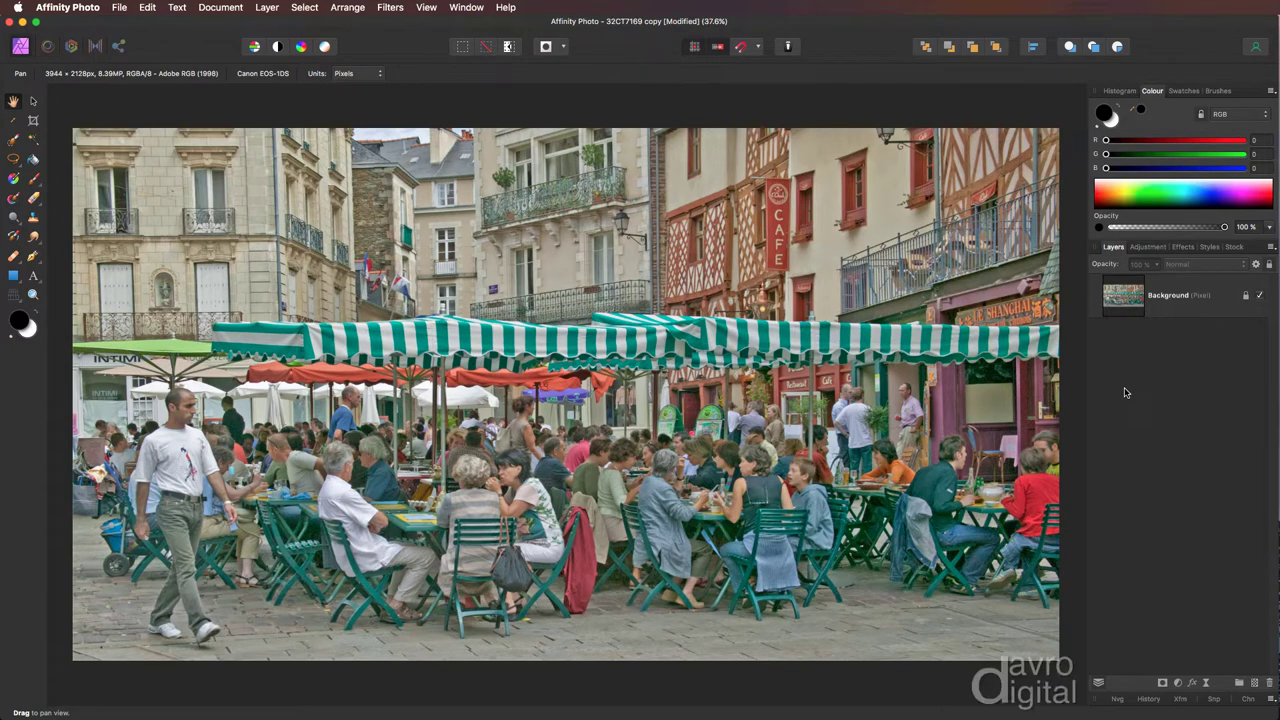
Duplicate the Background layer twice with Cmd+J
left_click(1173, 309)
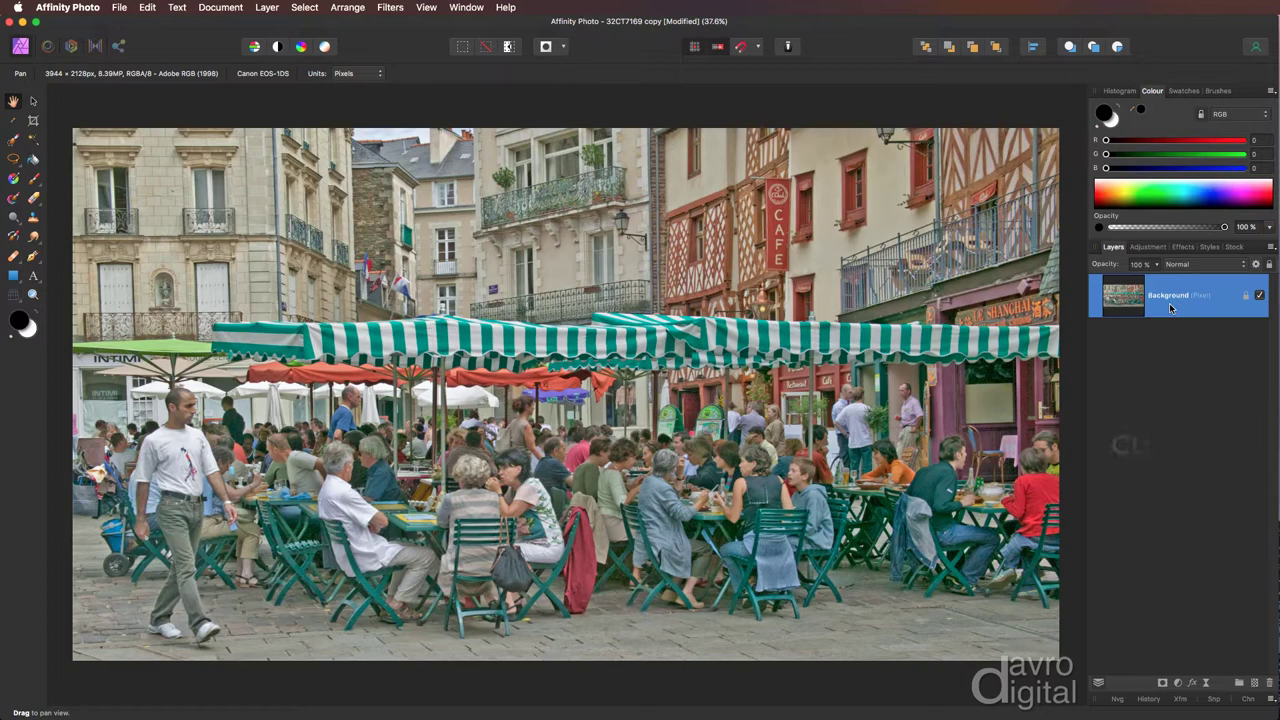
key("super+j")
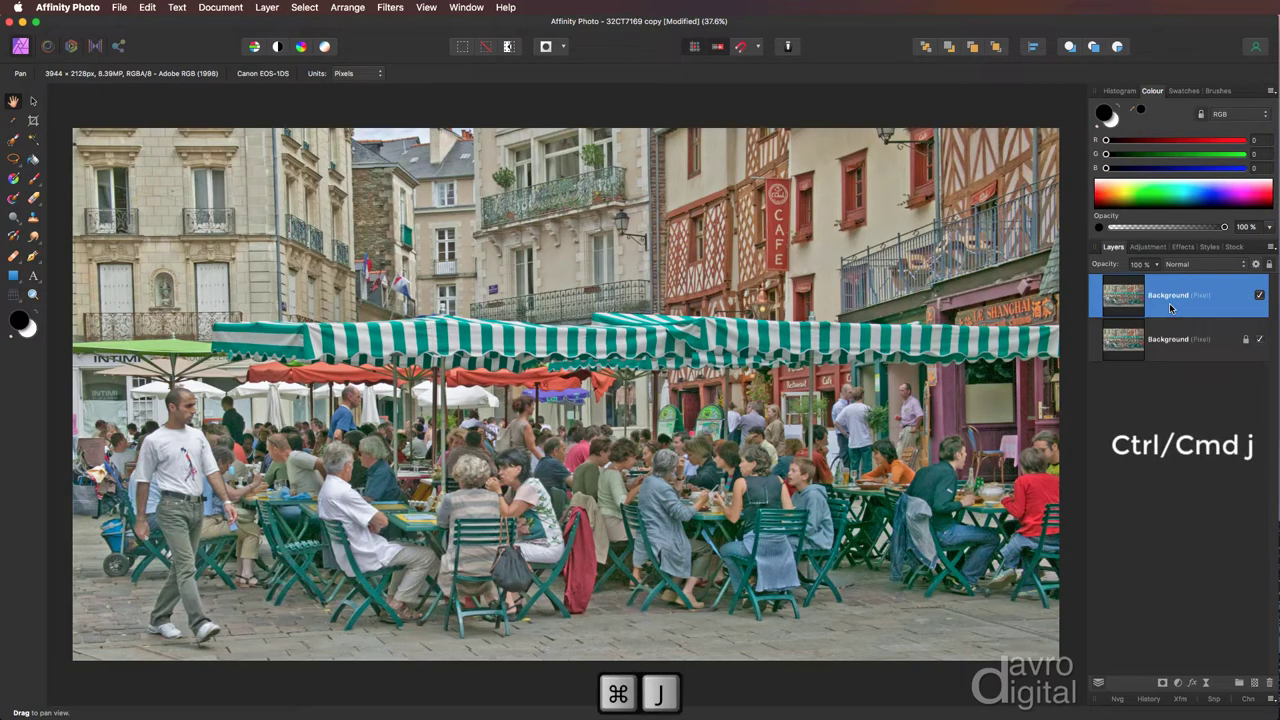
key("super+j")
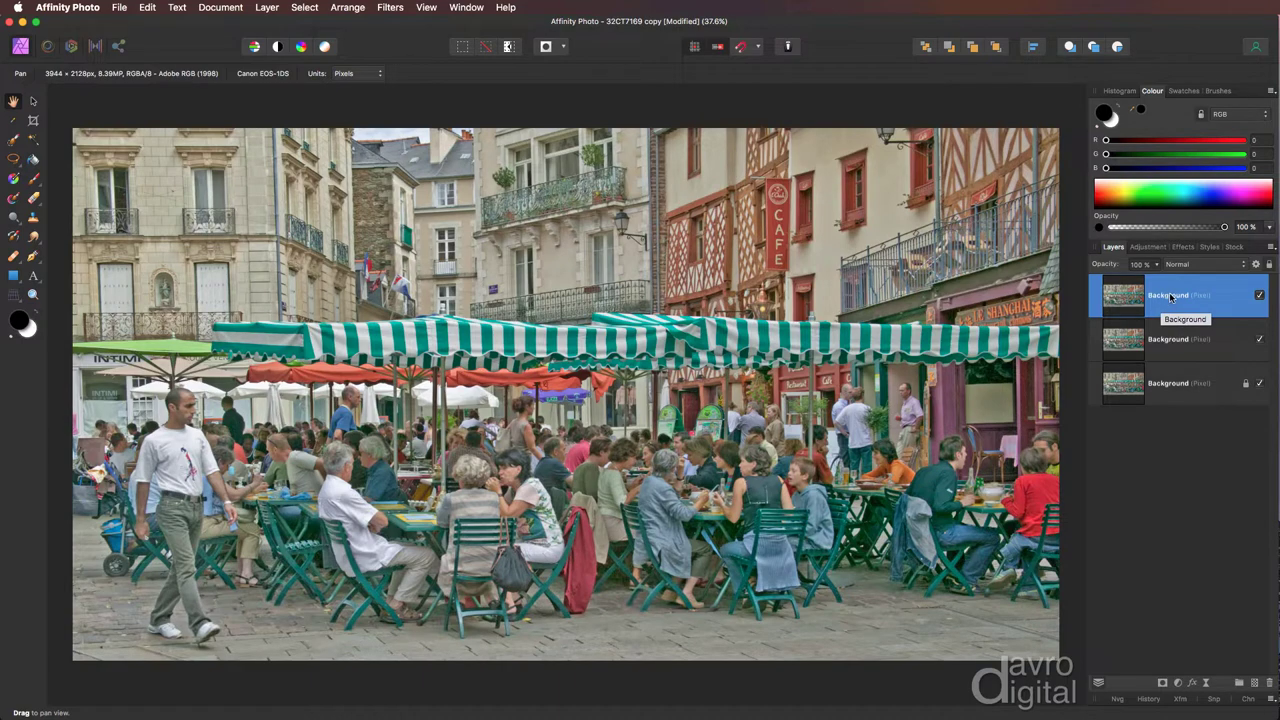
Rename the top copy 'Sketch Fx' and the middle copy 'Blurred'
double_click(1168, 296)
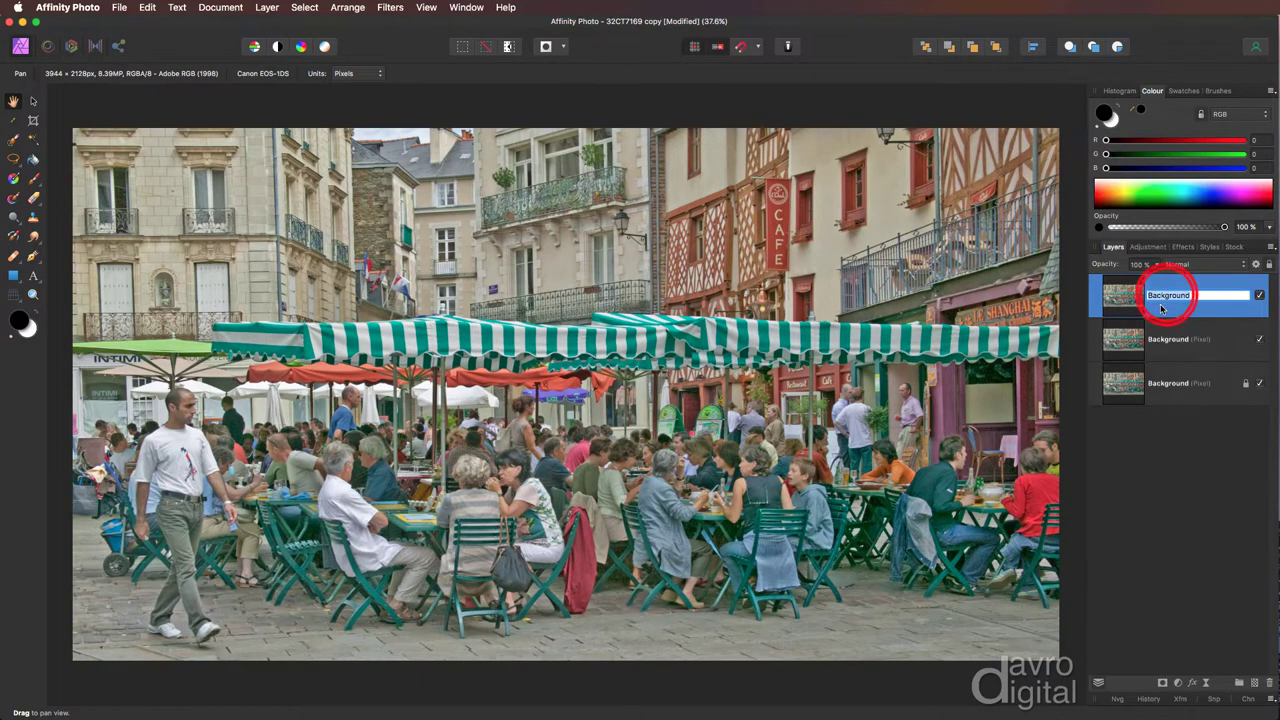
type("Sketch Fx")
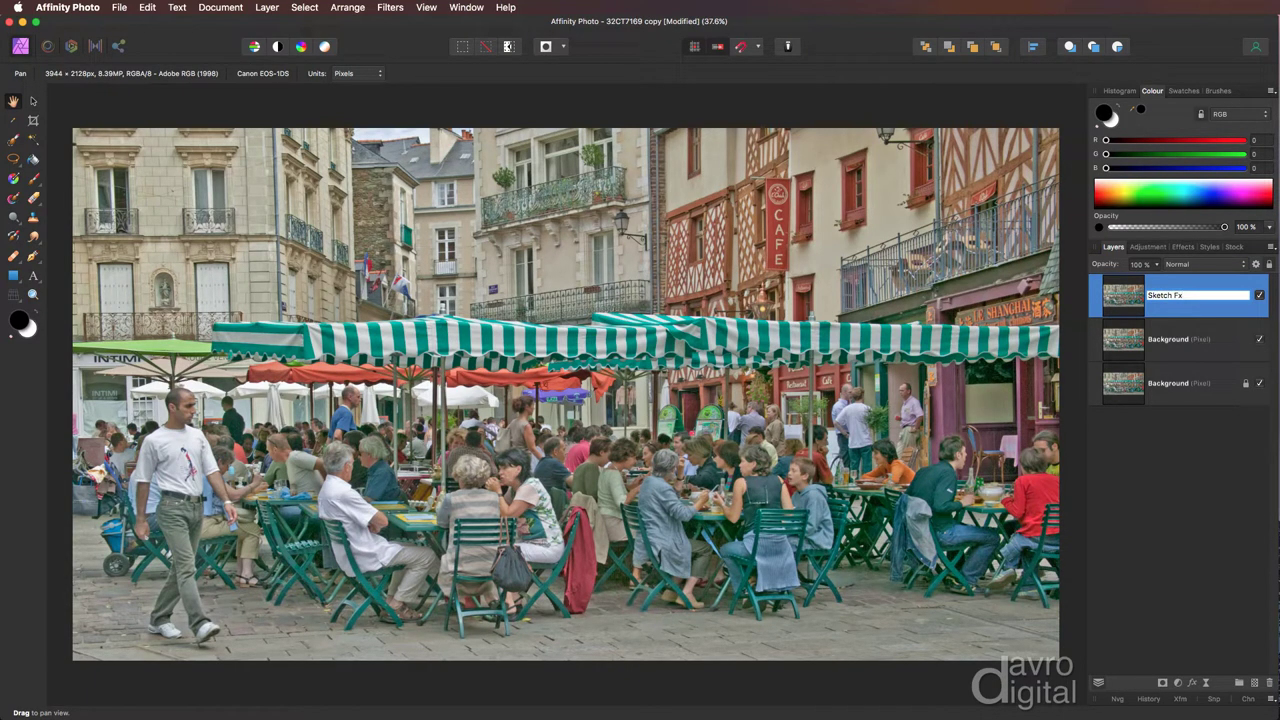
key("Return")
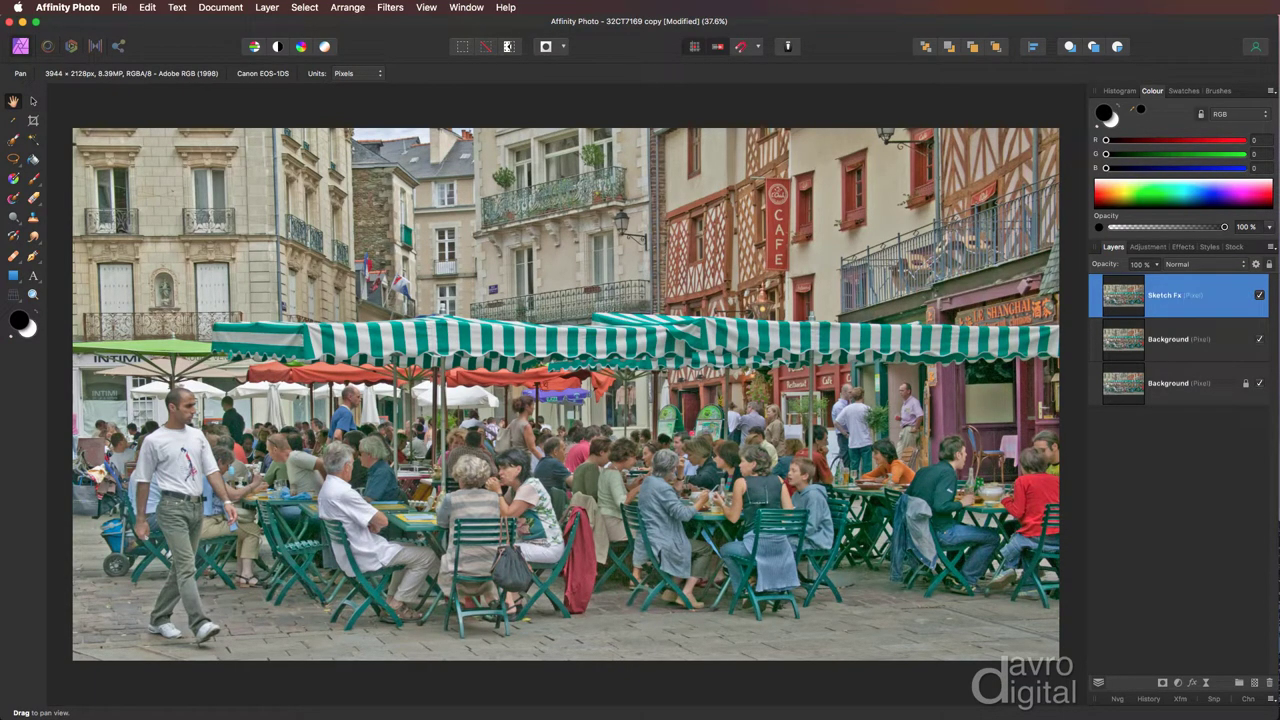
left_click(1166, 342)
double_click(1168, 340)
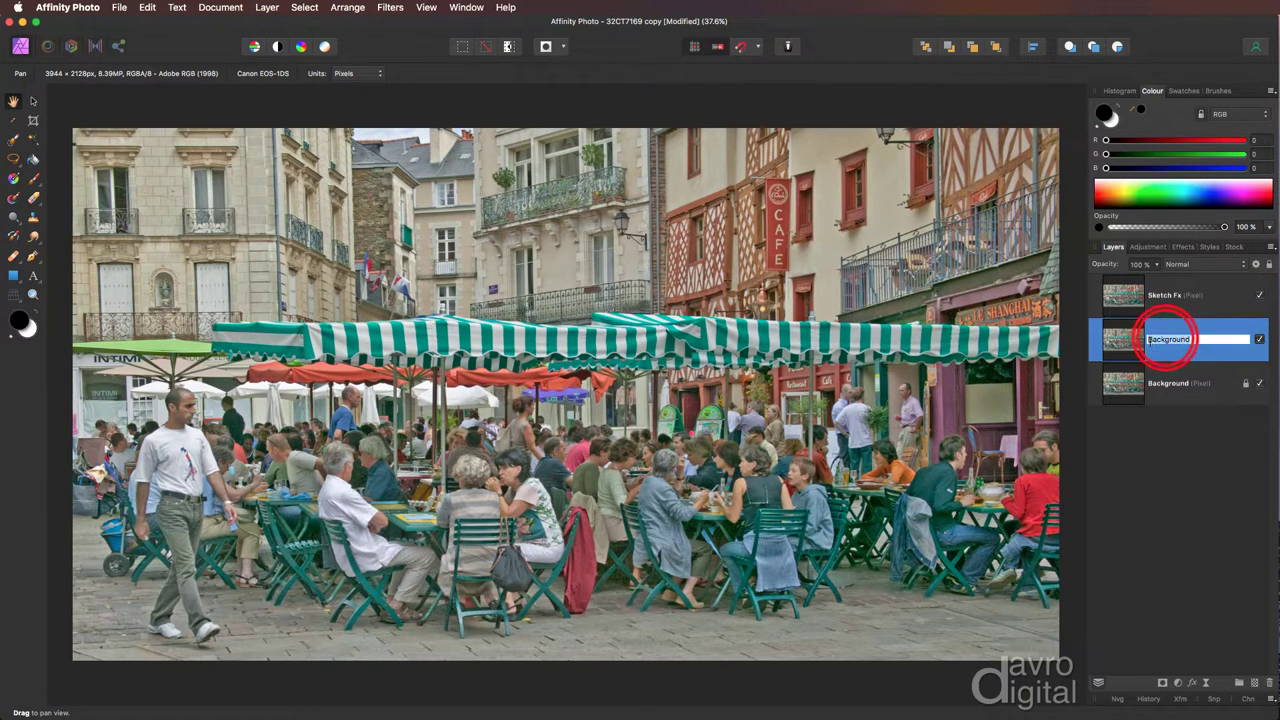
type("Blurred")
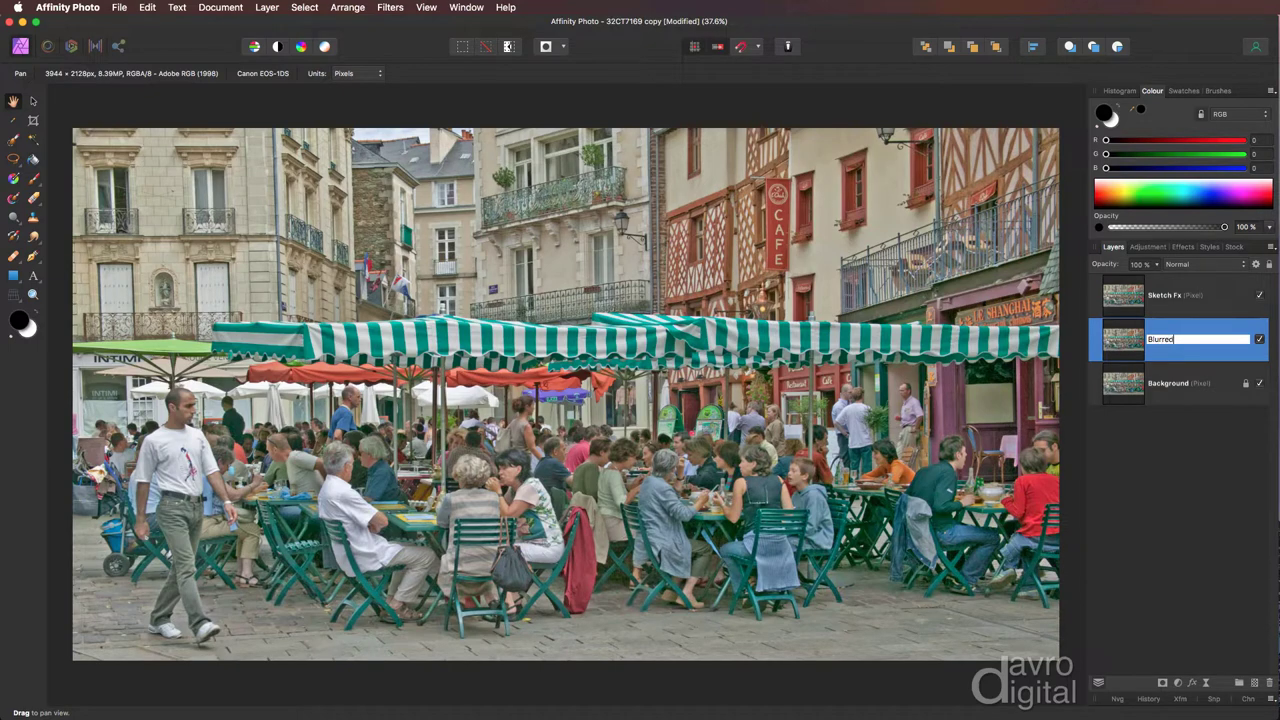
key("Return")
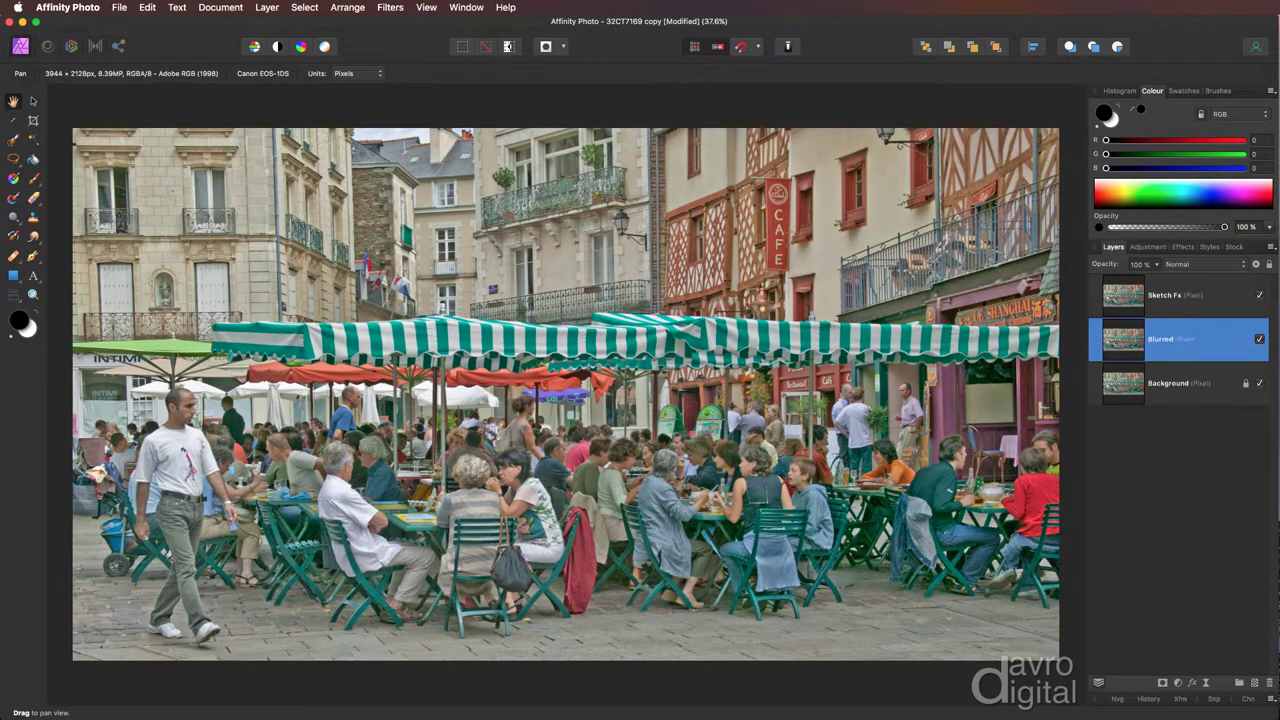
Apply Detect Edges to Sketch Fx, invert it into a light sketch, and hide the layer
left_click(1187, 306)
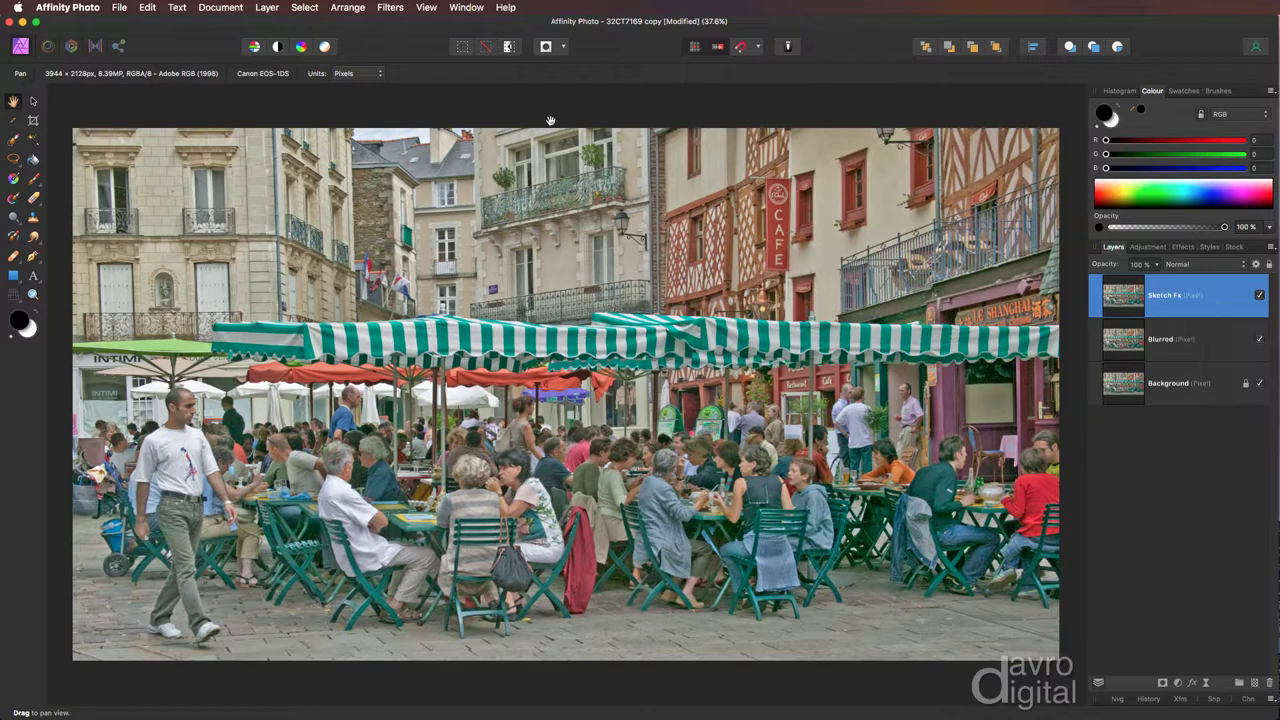
left_click(390, 7)
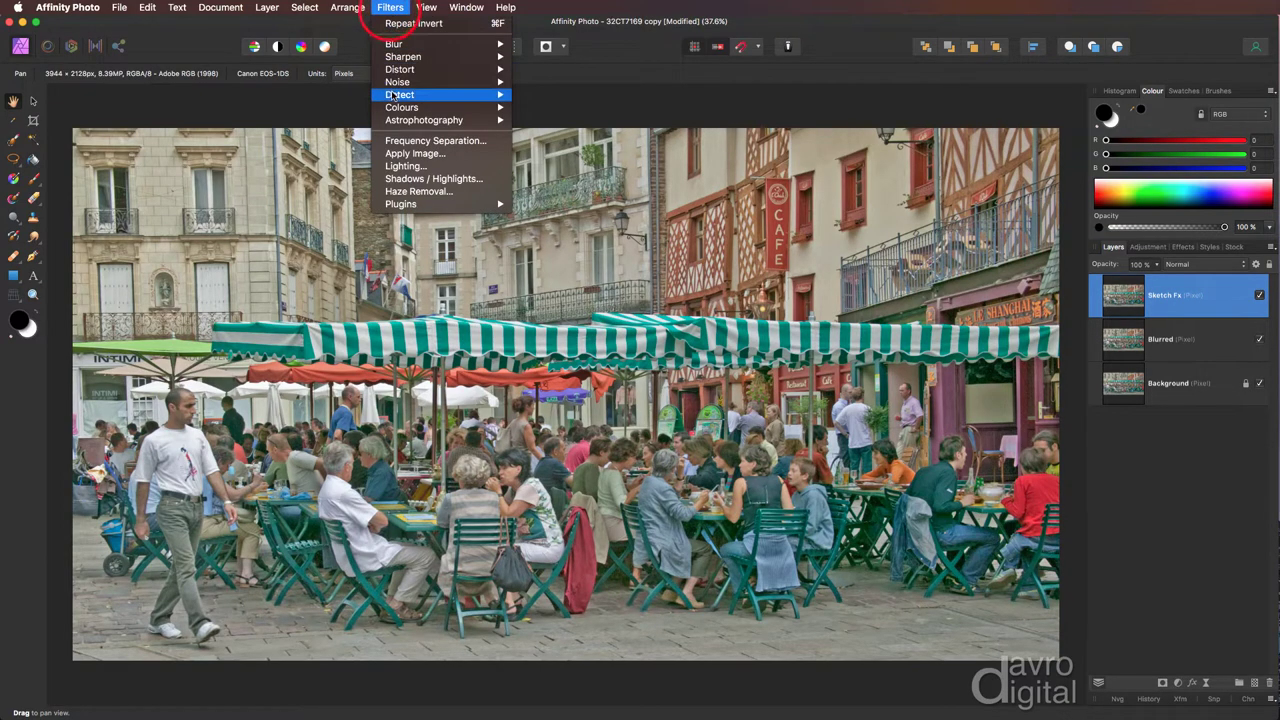
mouse_move(396, 95)
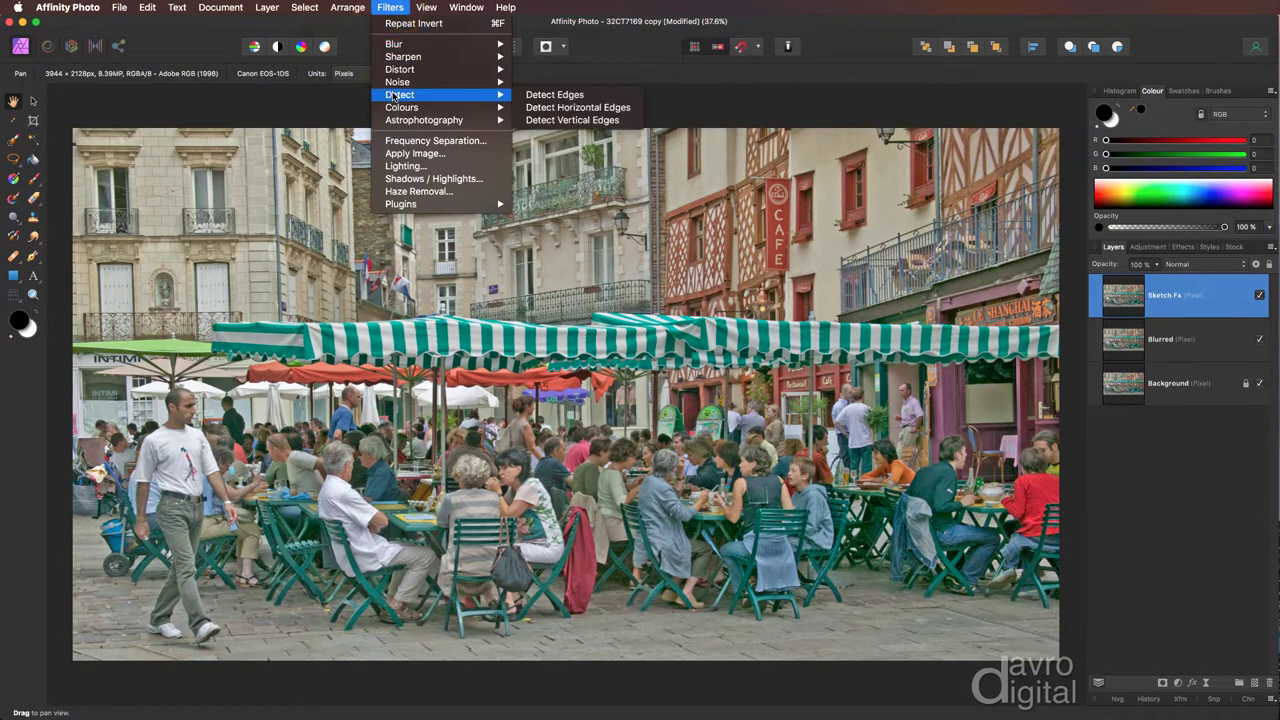
left_click(538, 97)
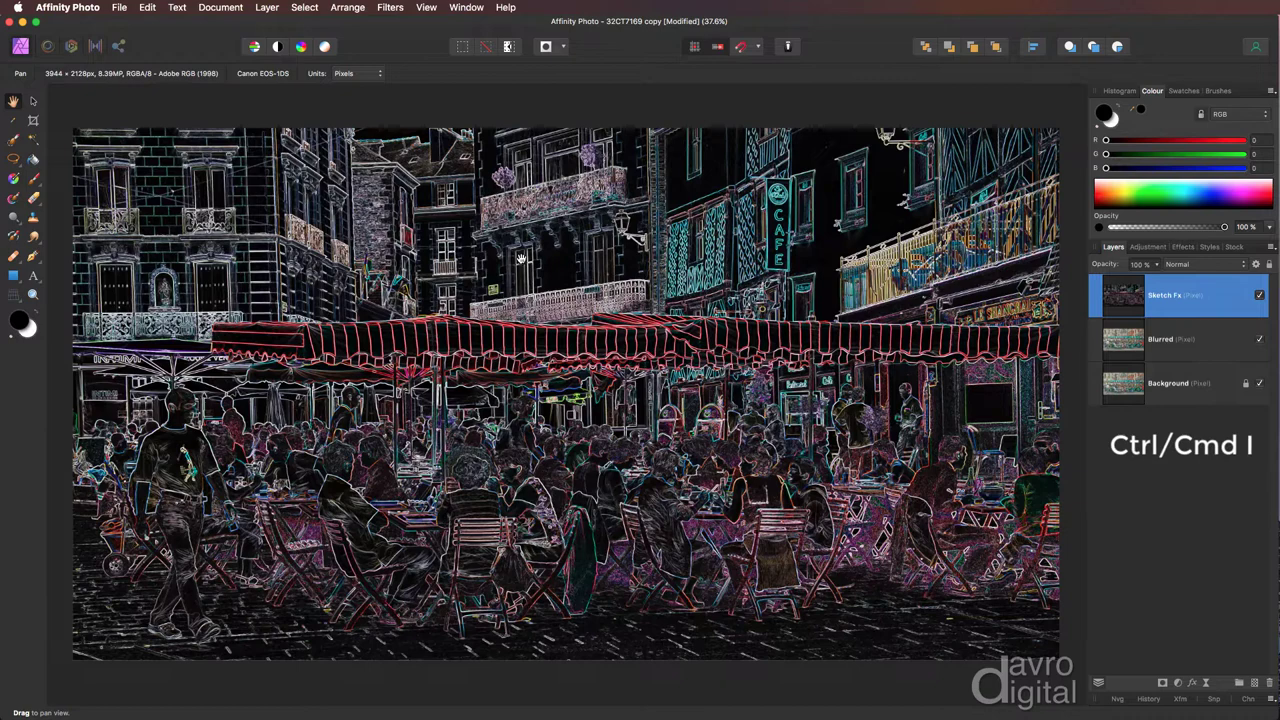
key("super+i")
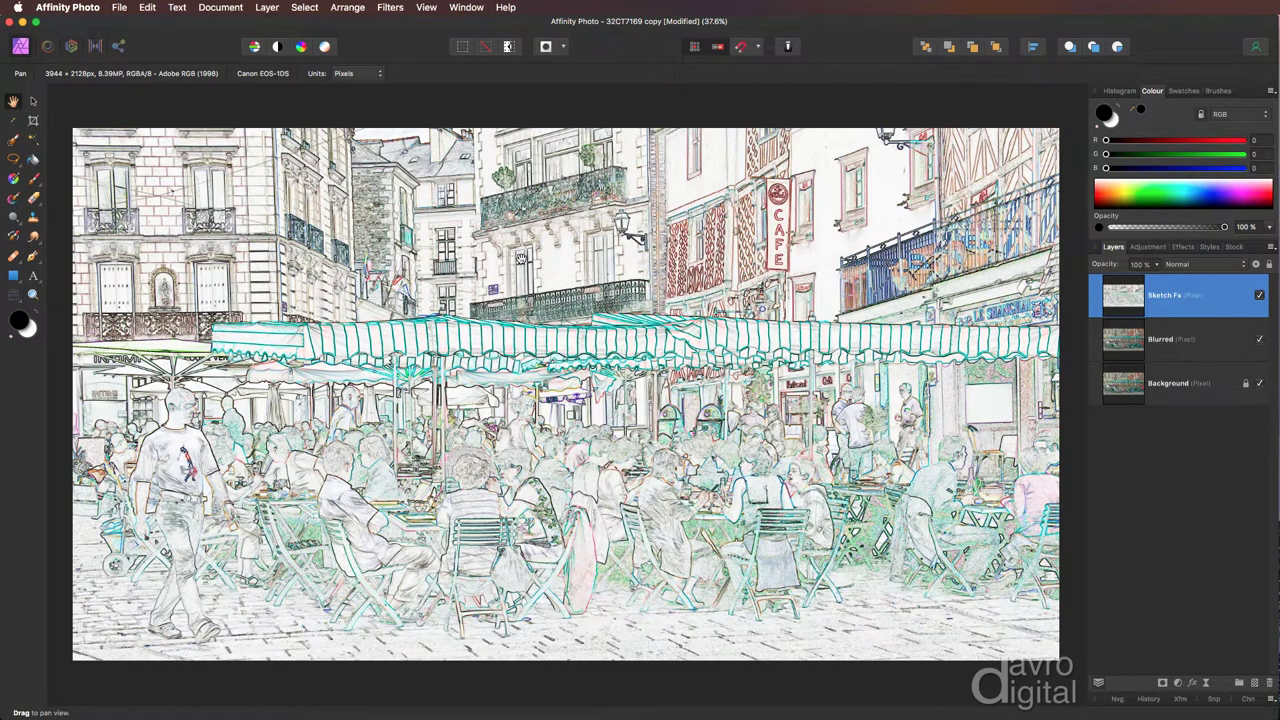
left_click(1259, 296)
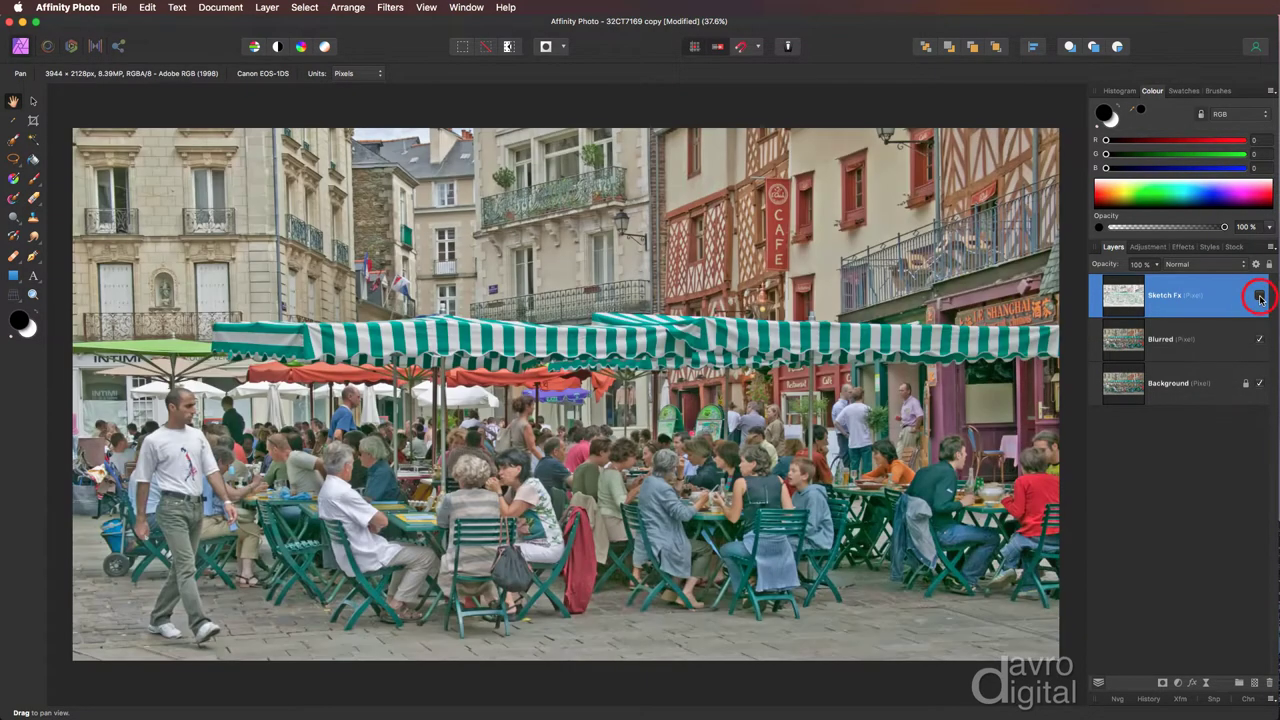
Give the Blurred layer a live Gaussian Blur of 8.1 px radius and collapse its filter entry
left_click(1213, 343)
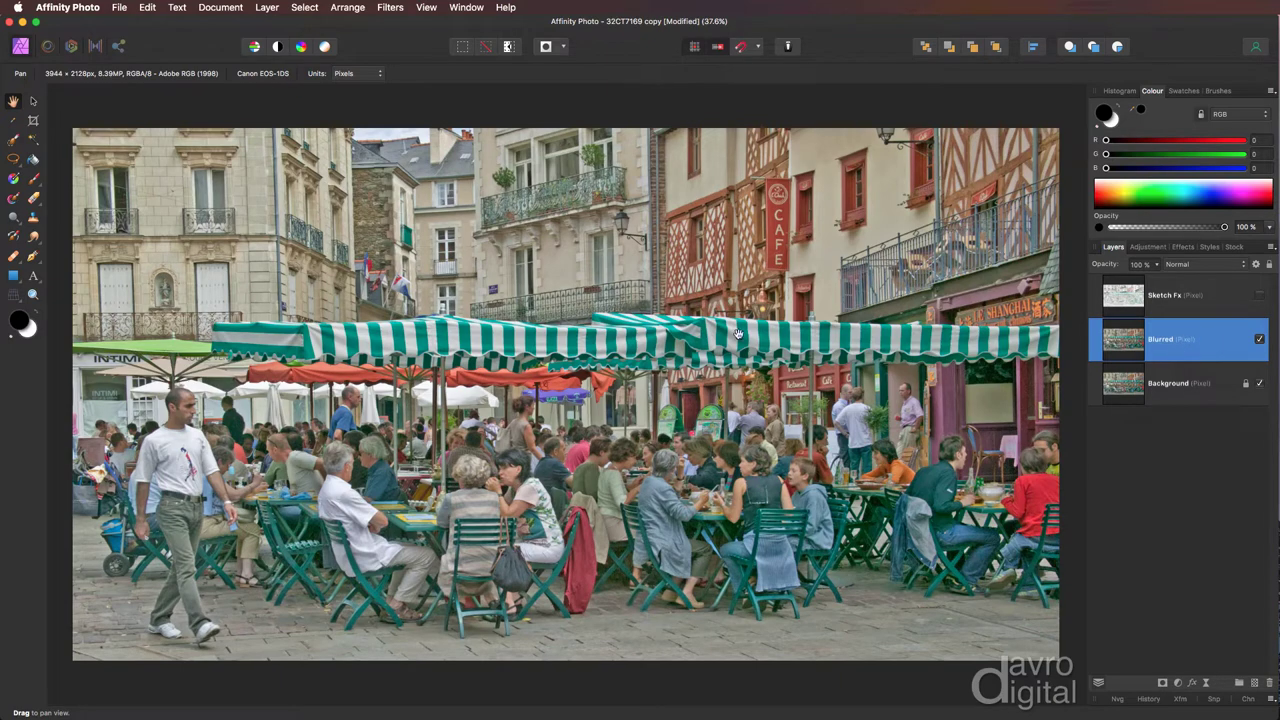
left_click(264, 8)
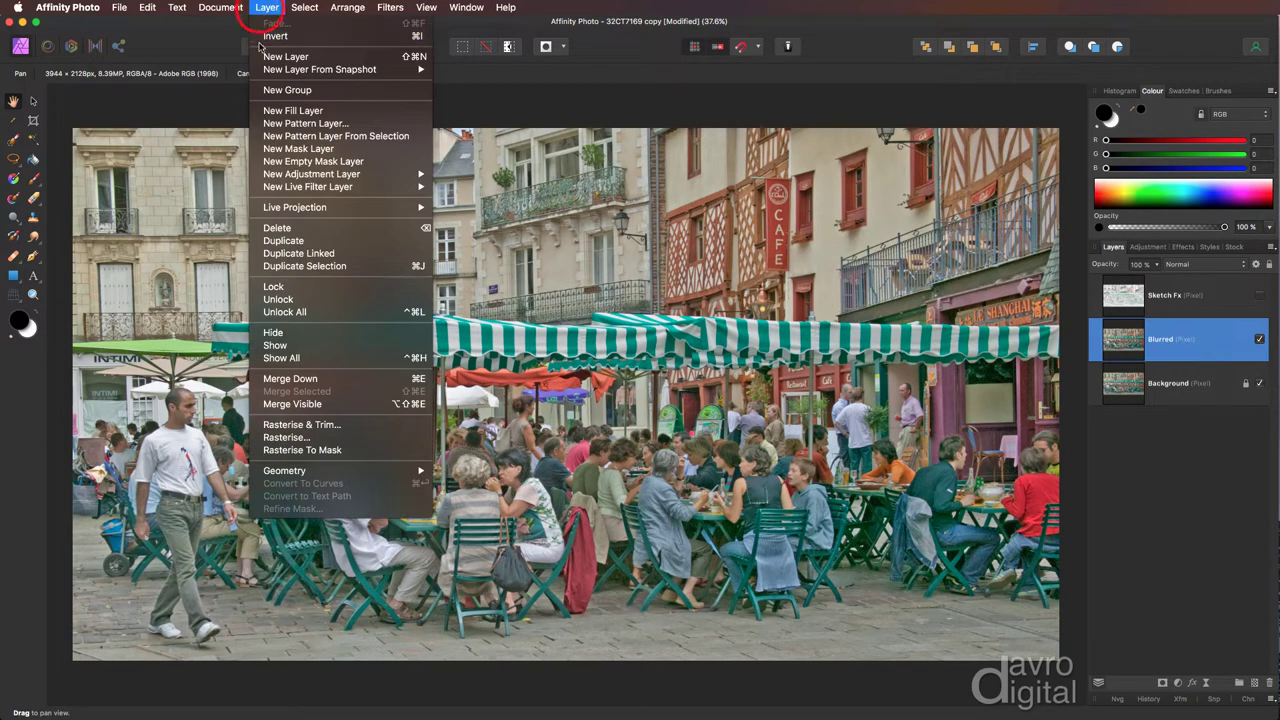
mouse_move(271, 189)
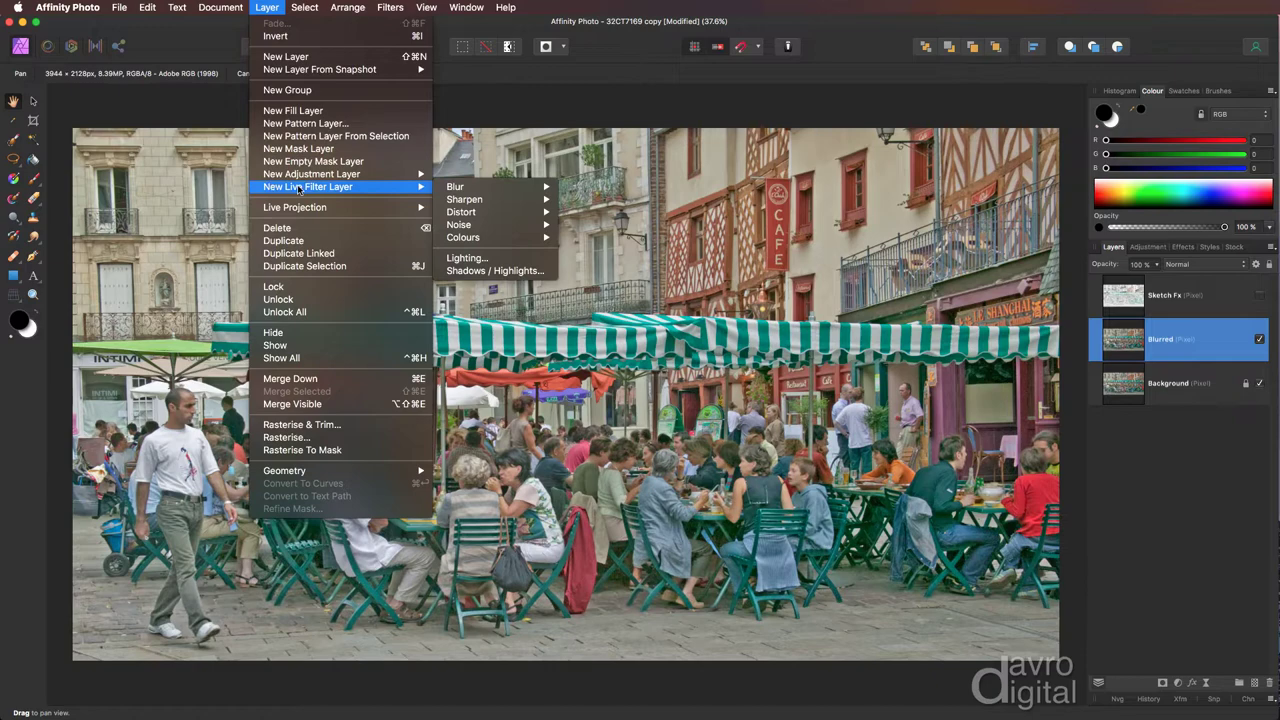
mouse_move(525, 187)
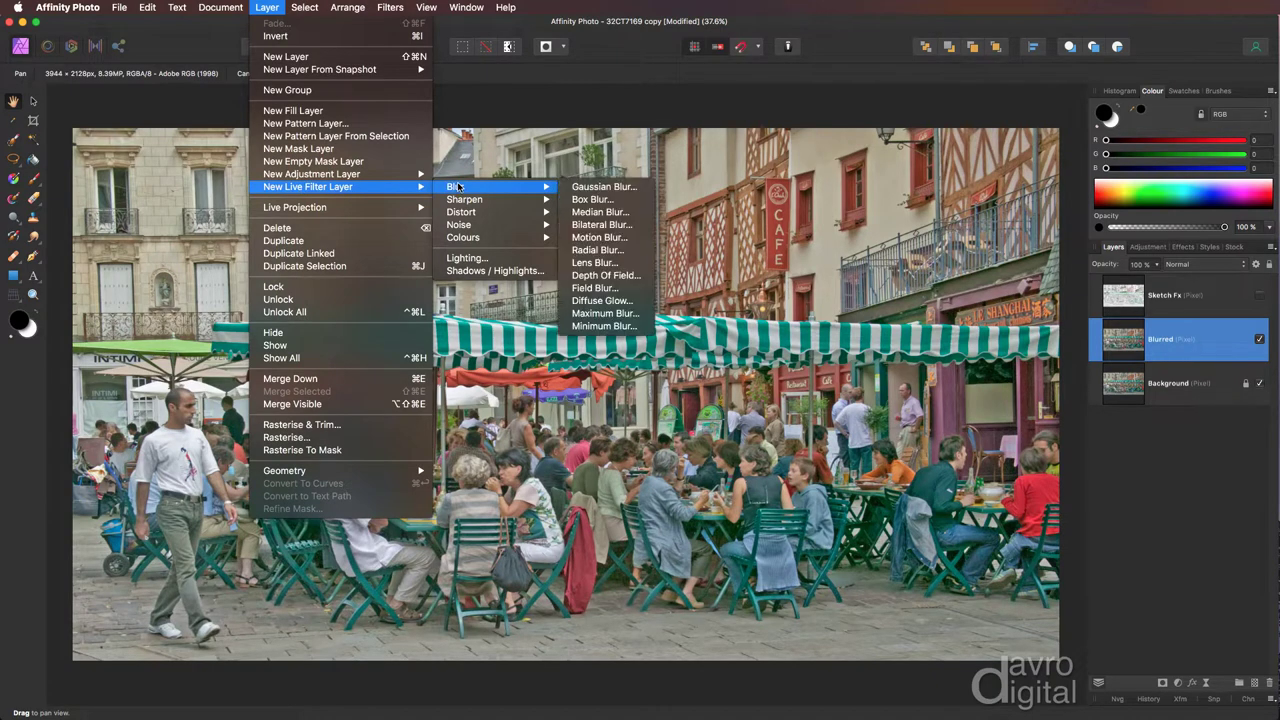
left_click(604, 188)
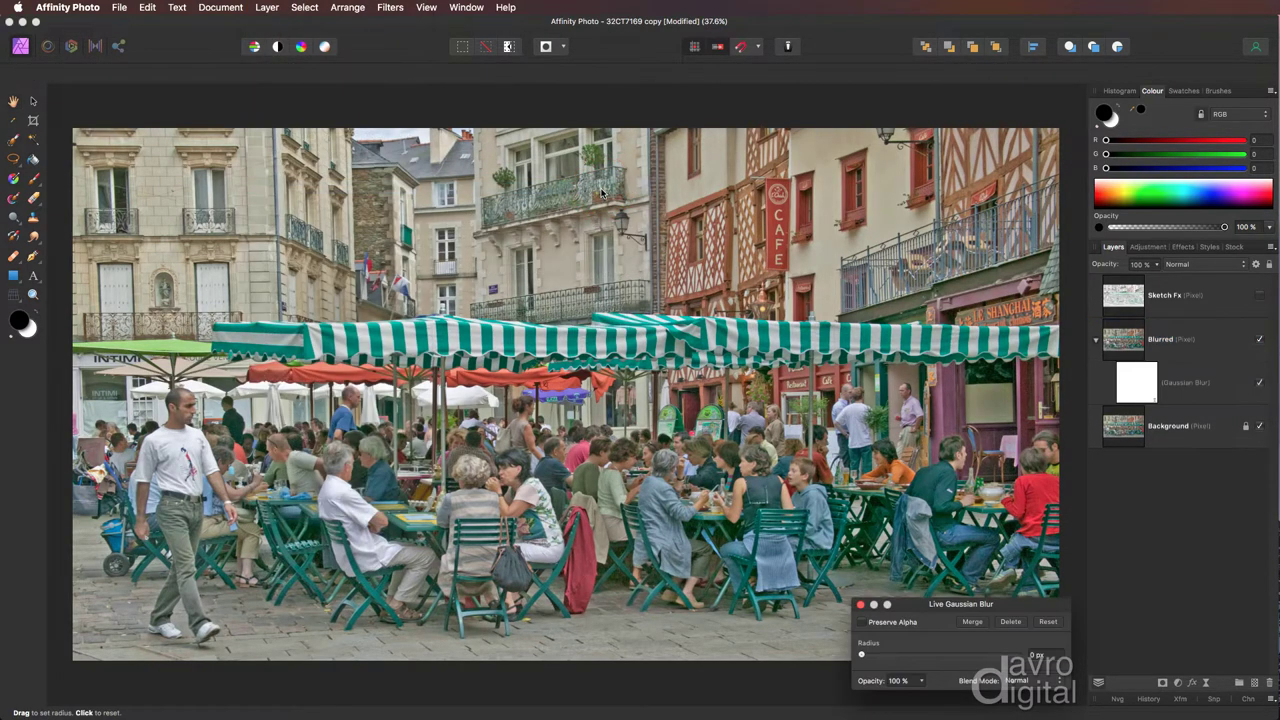
mouse_move(927, 605)
left_mouse_down()
mouse_move(895, 562)
mouse_move(786, 195)
left_mouse_up()
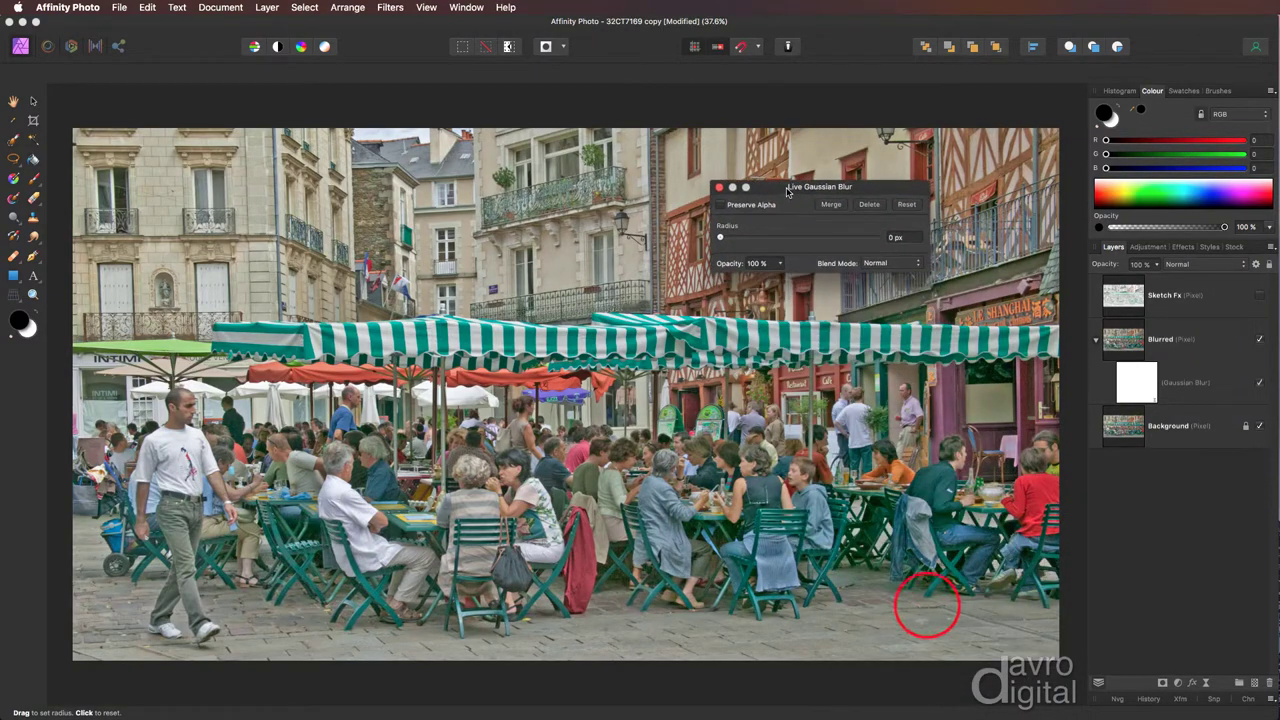
left_click(785, 240)
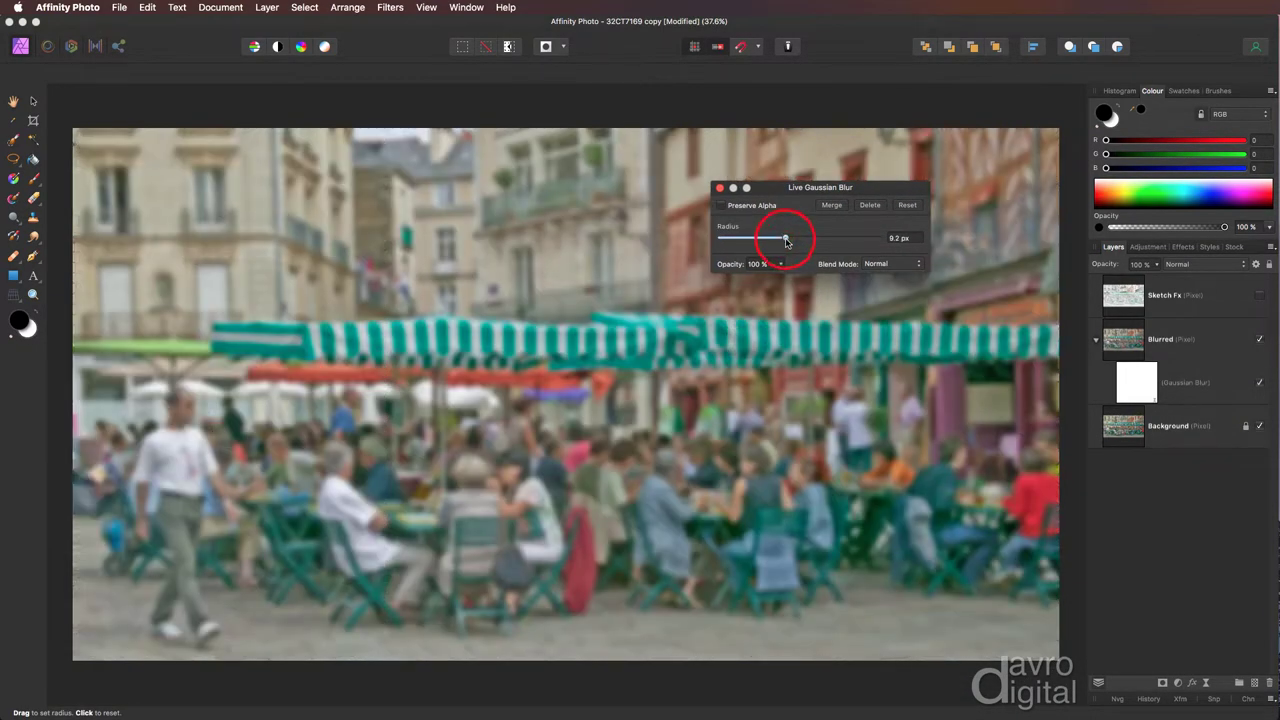
left_click_drag(785, 241, 781, 241)
left_click(720, 190)
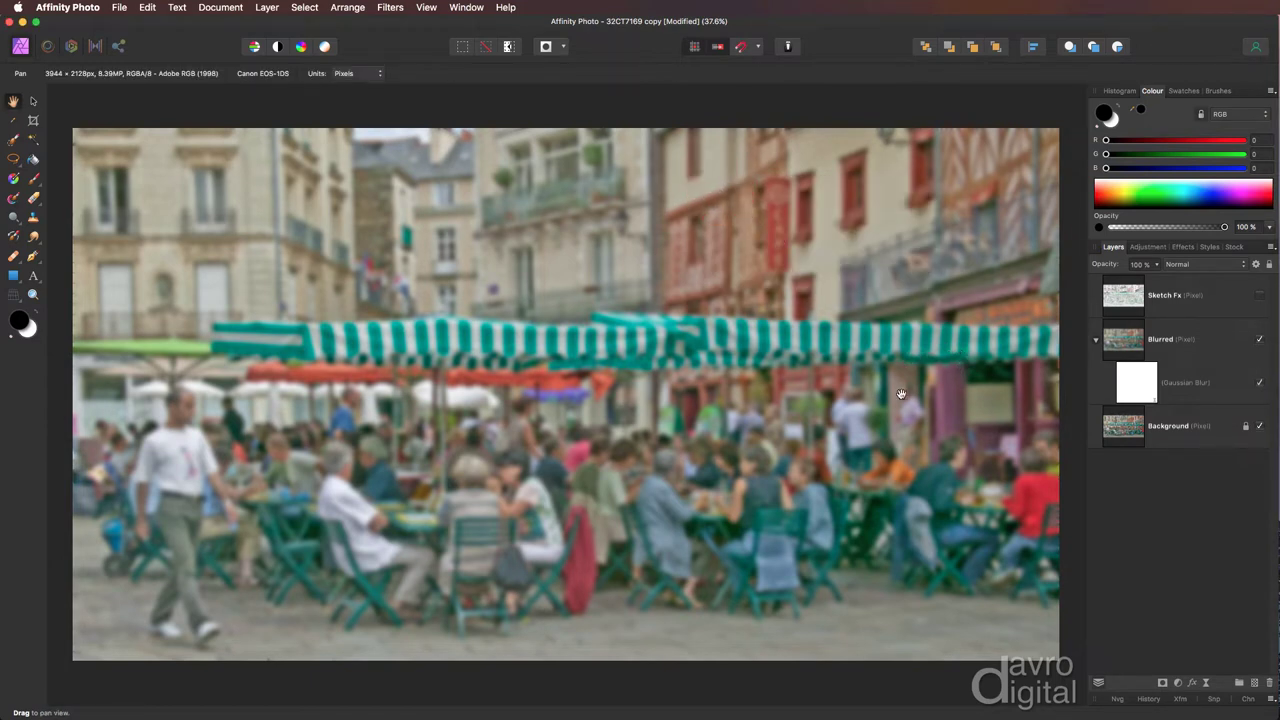
left_click(1162, 343)
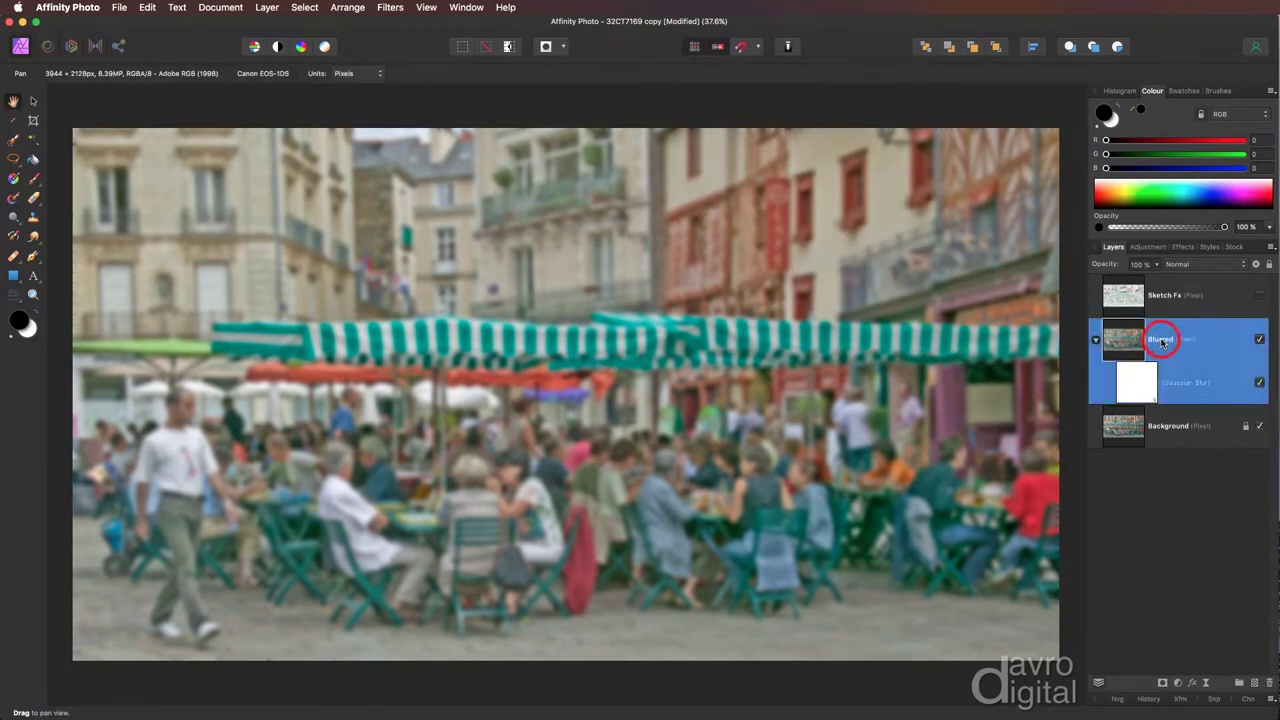
left_click(1096, 342)
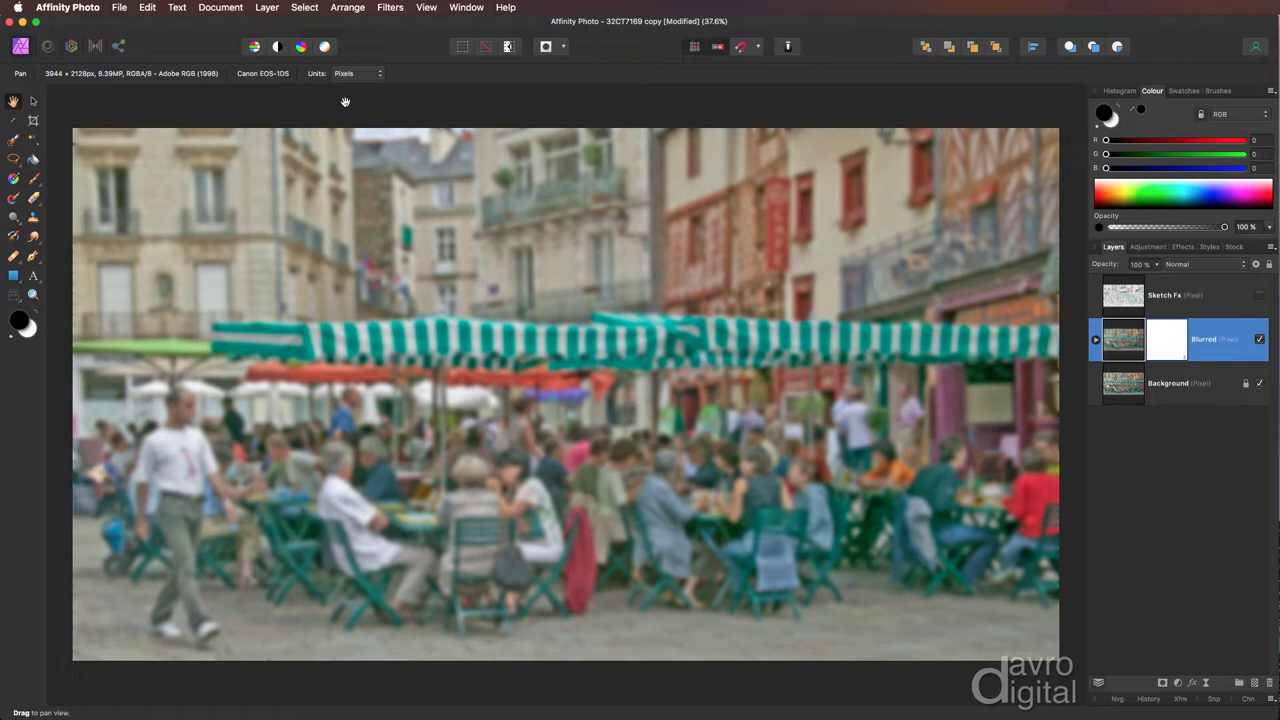
Add an HSL adjustment layer and raise the master saturation of the whole image
left_click(267, 7)
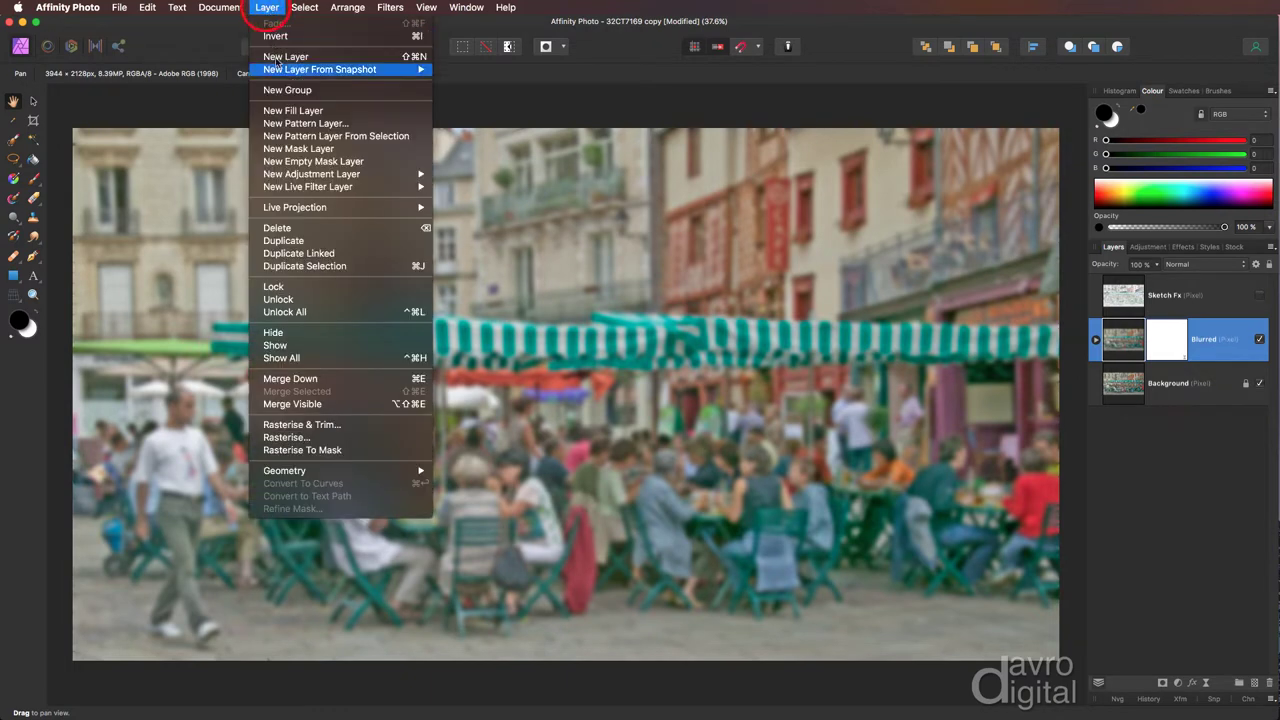
mouse_move(283, 177)
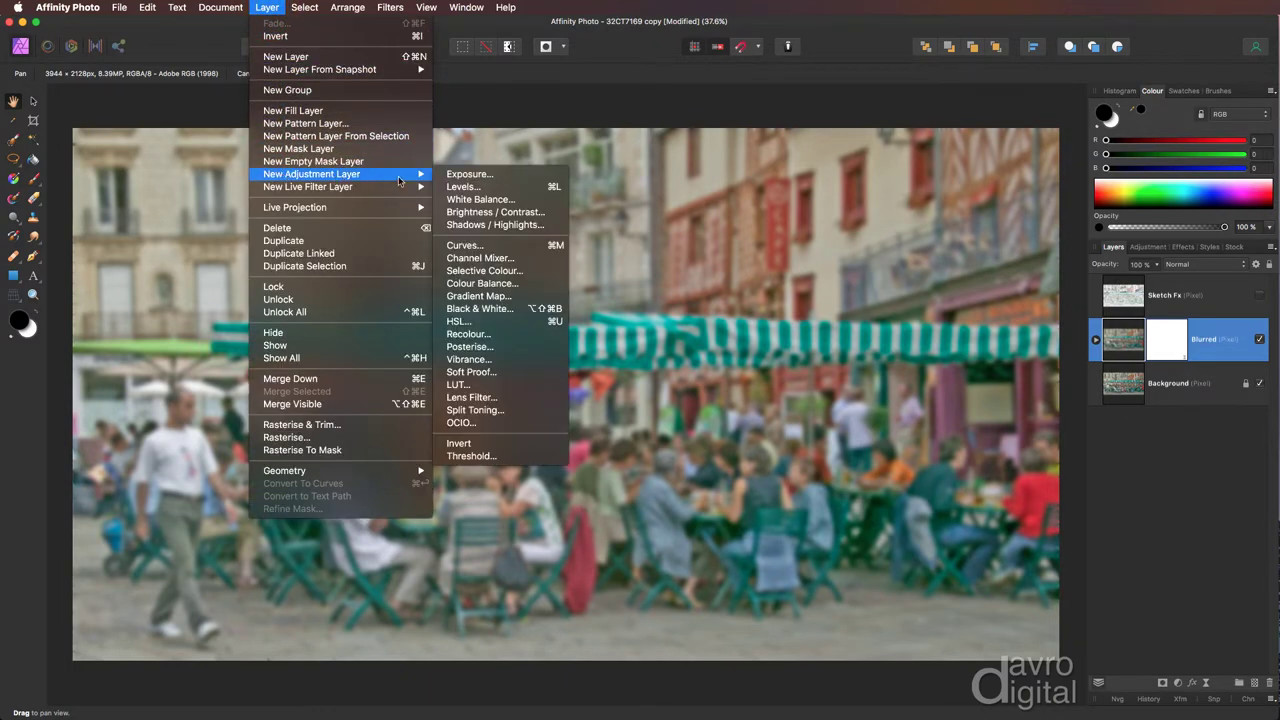
left_click(466, 321)
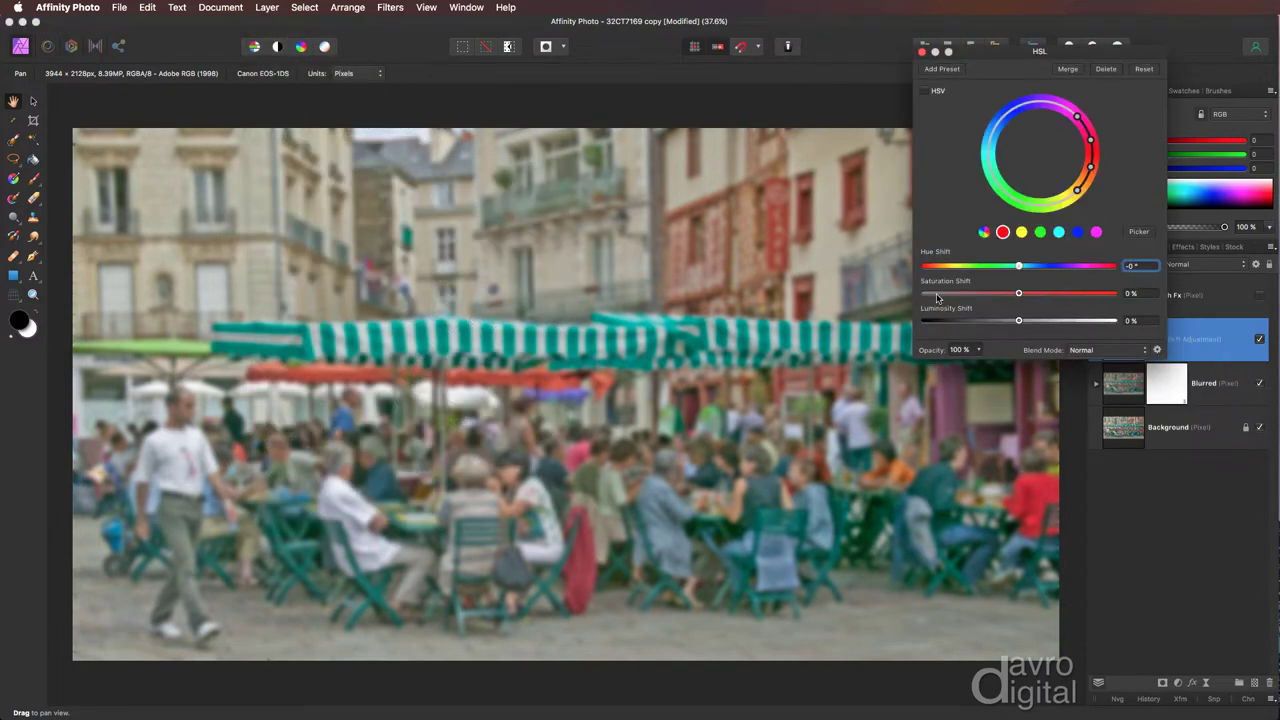
left_click(984, 232)
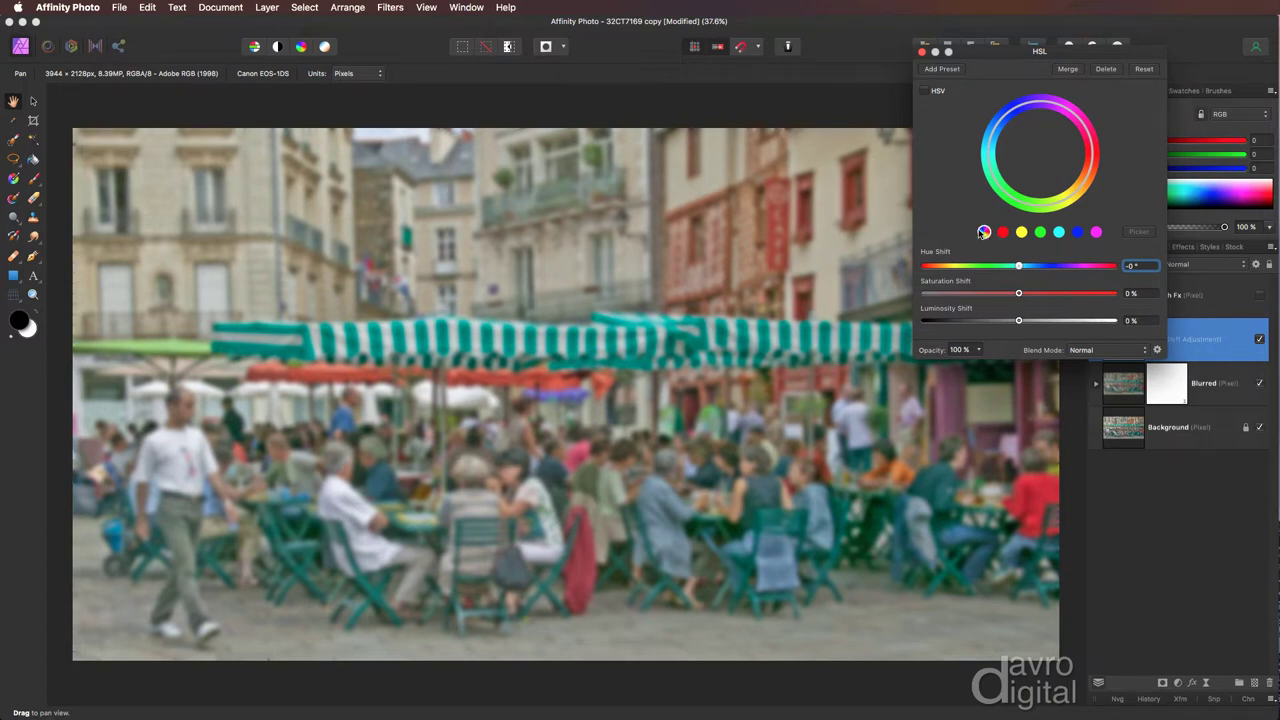
left_click_drag(1019, 293, 1052, 298)
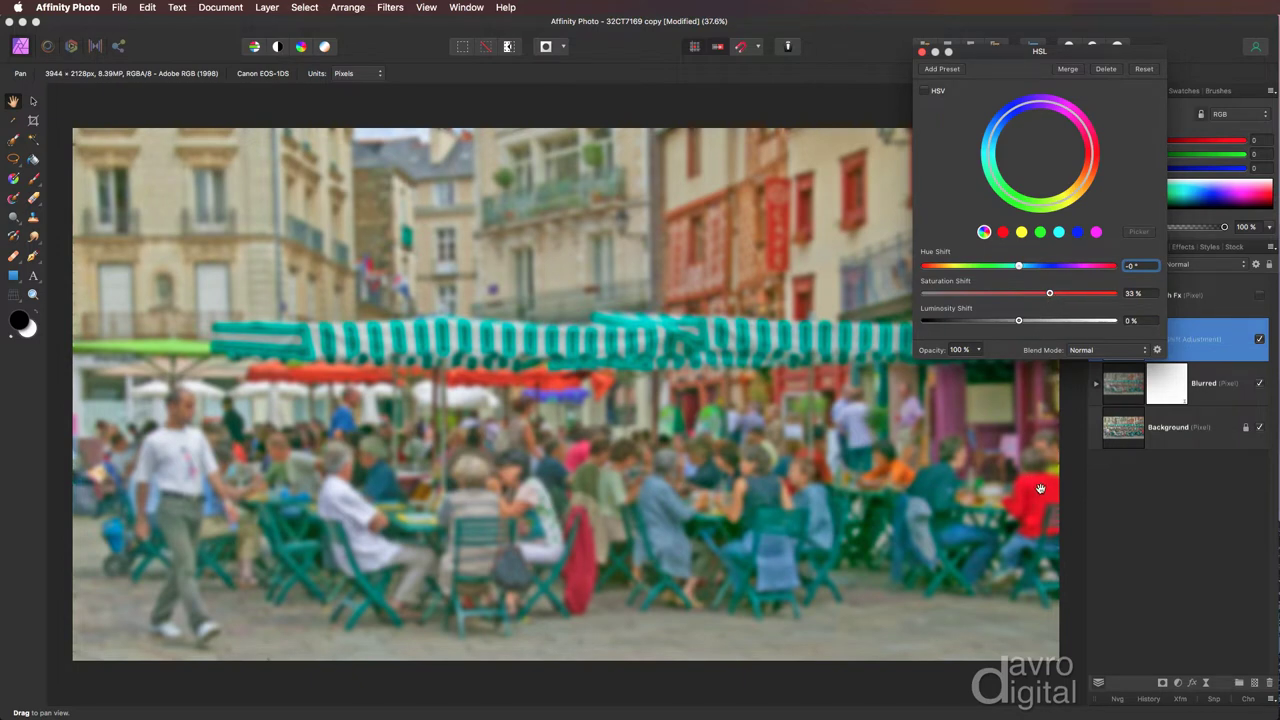
Target the red range, sample the awning's red, and lower the reds' saturation
left_click(1004, 234)
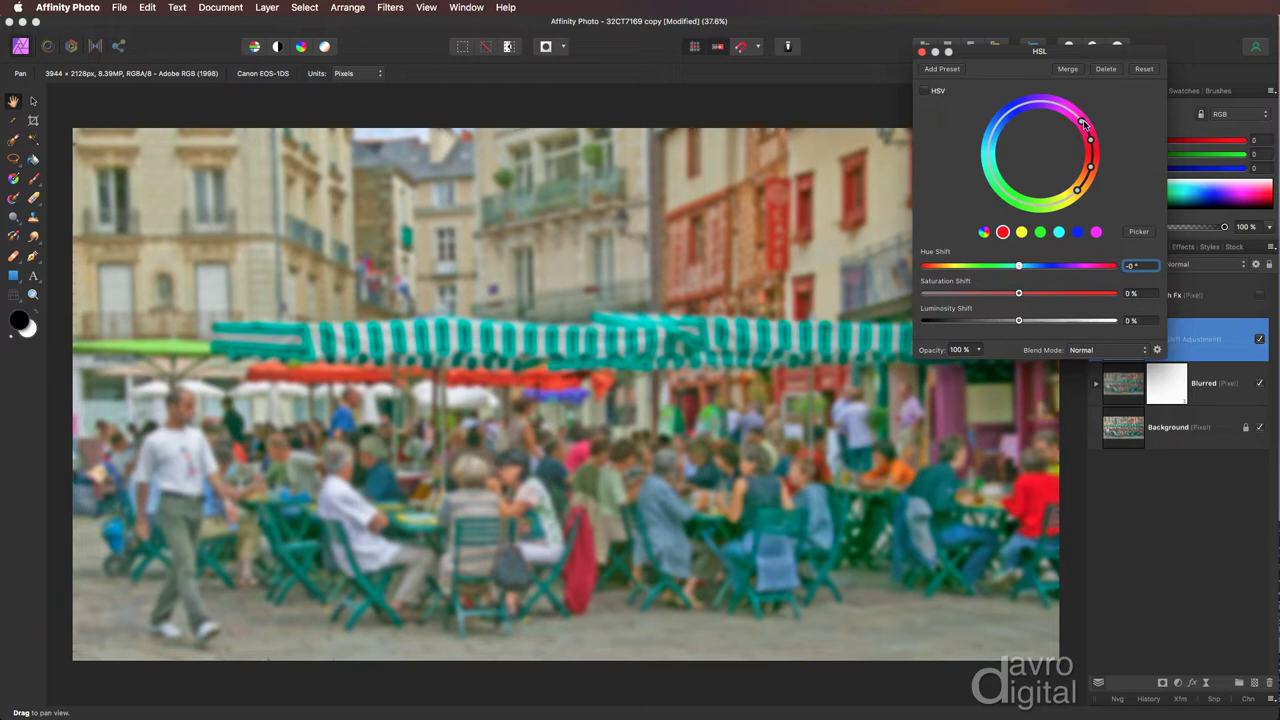
left_click_drag(1083, 123, 1090, 138)
left_click(1145, 234)
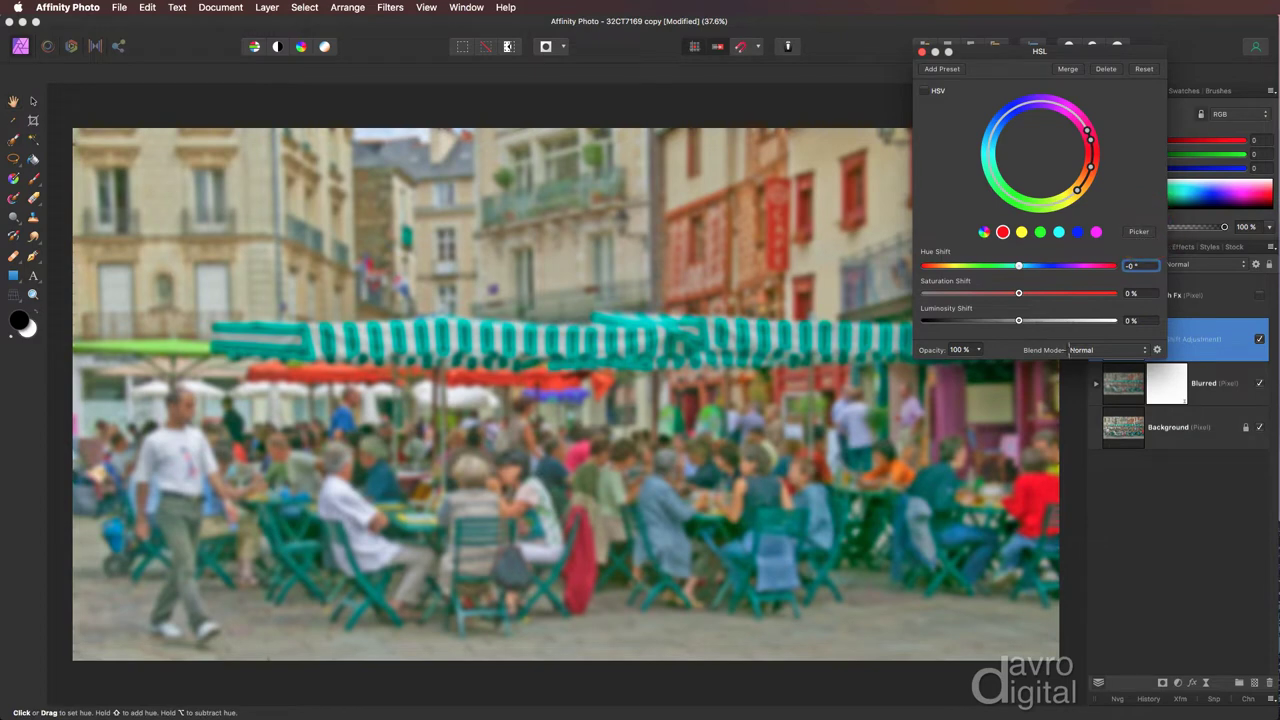
left_click(1050, 485)
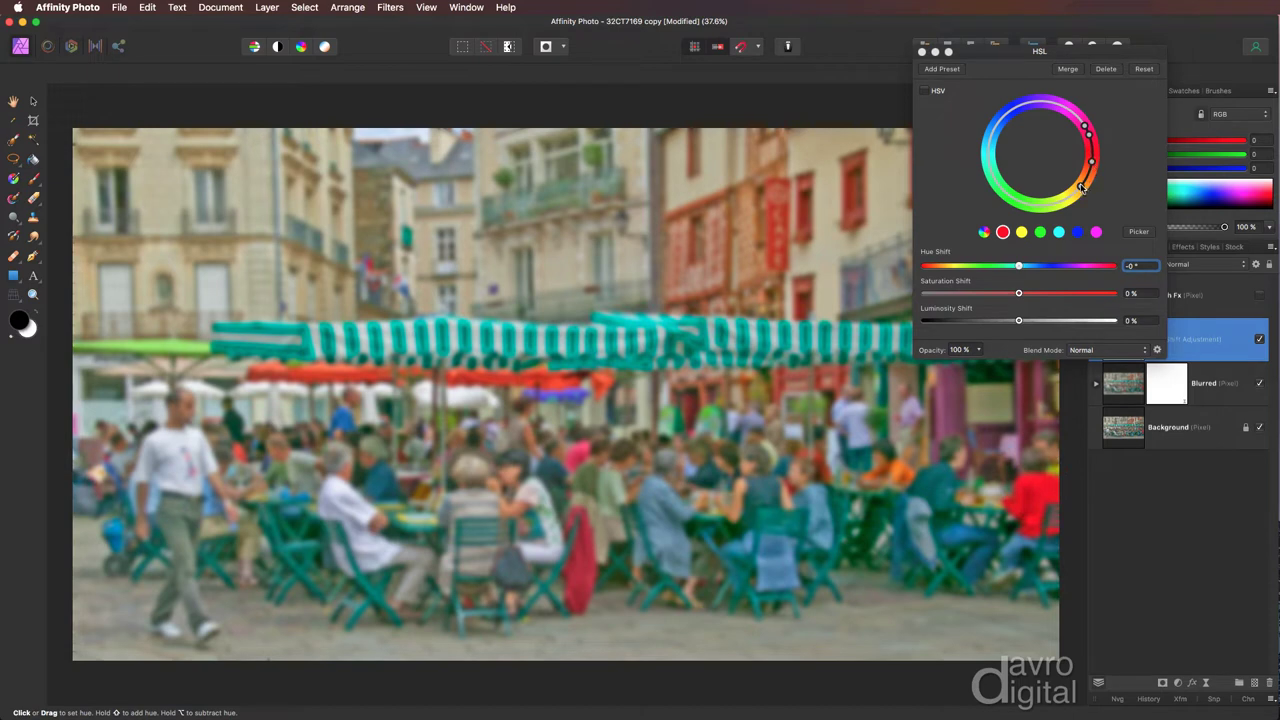
mouse_move(1080, 188)
left_mouse_down()
mouse_move(1094, 158)
mouse_move(1092, 172)
left_mouse_up()
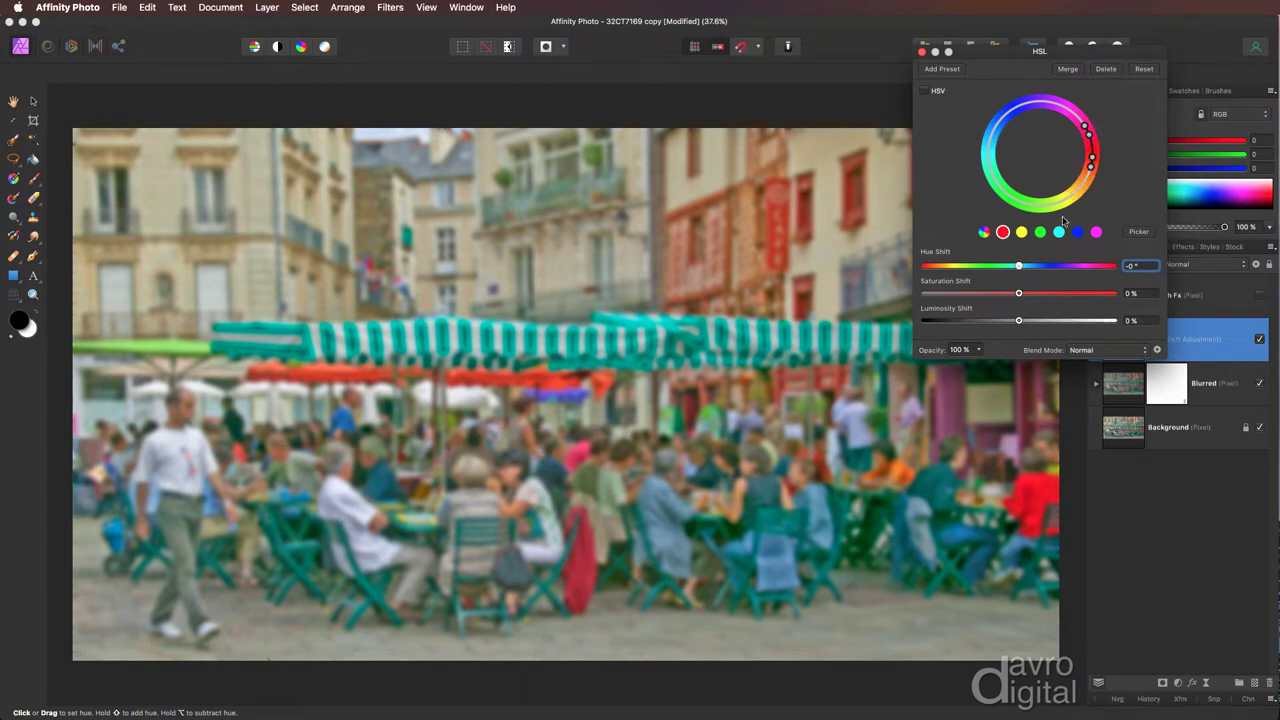
left_click_drag(1018, 295, 1008, 295)
left_click(1094, 149)
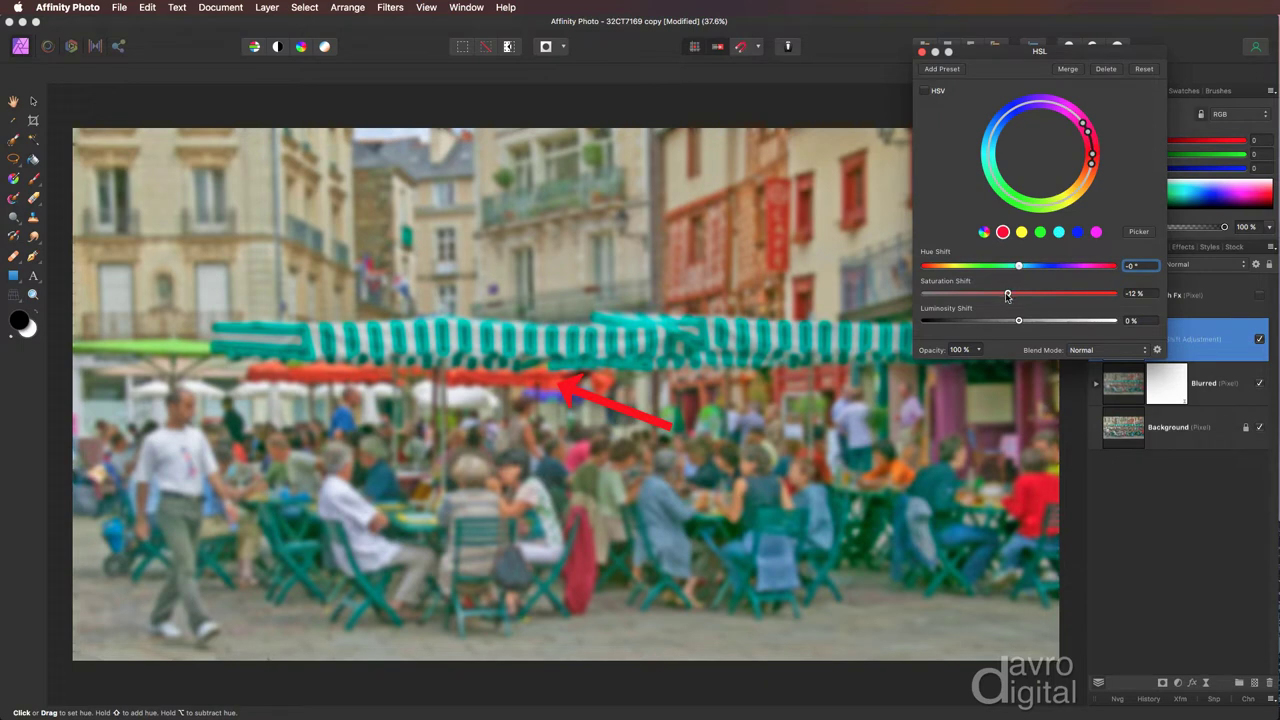
left_click_drag(1006, 294, 1003, 295)
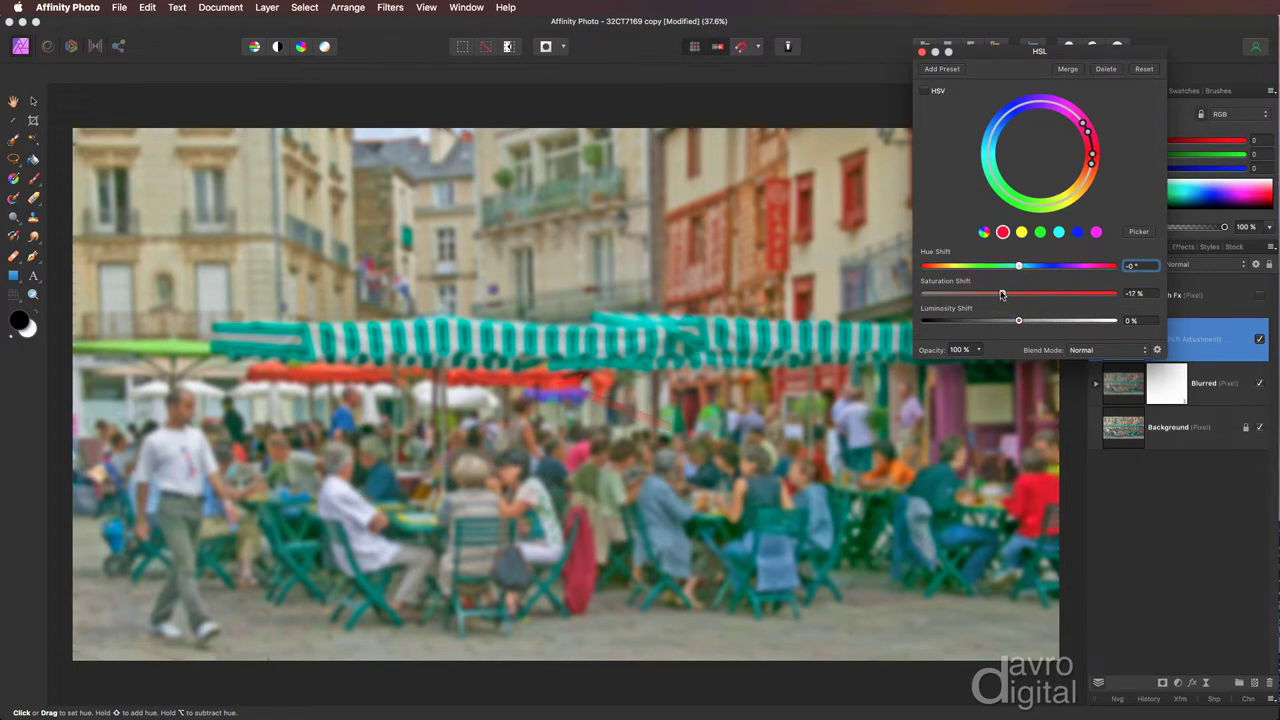
left_click(922, 51)
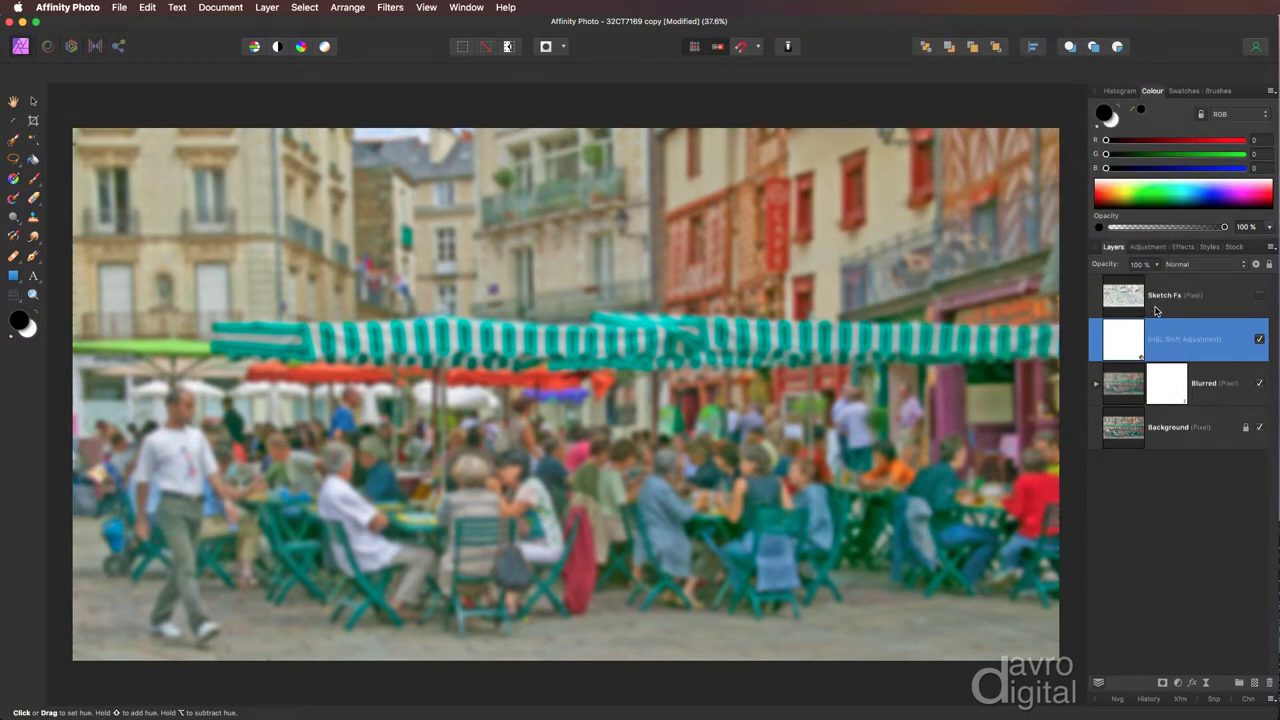
Make Sketch Fx visible and set its blend mode to Overlay after trying Linear Burn
left_click(1239, 297)
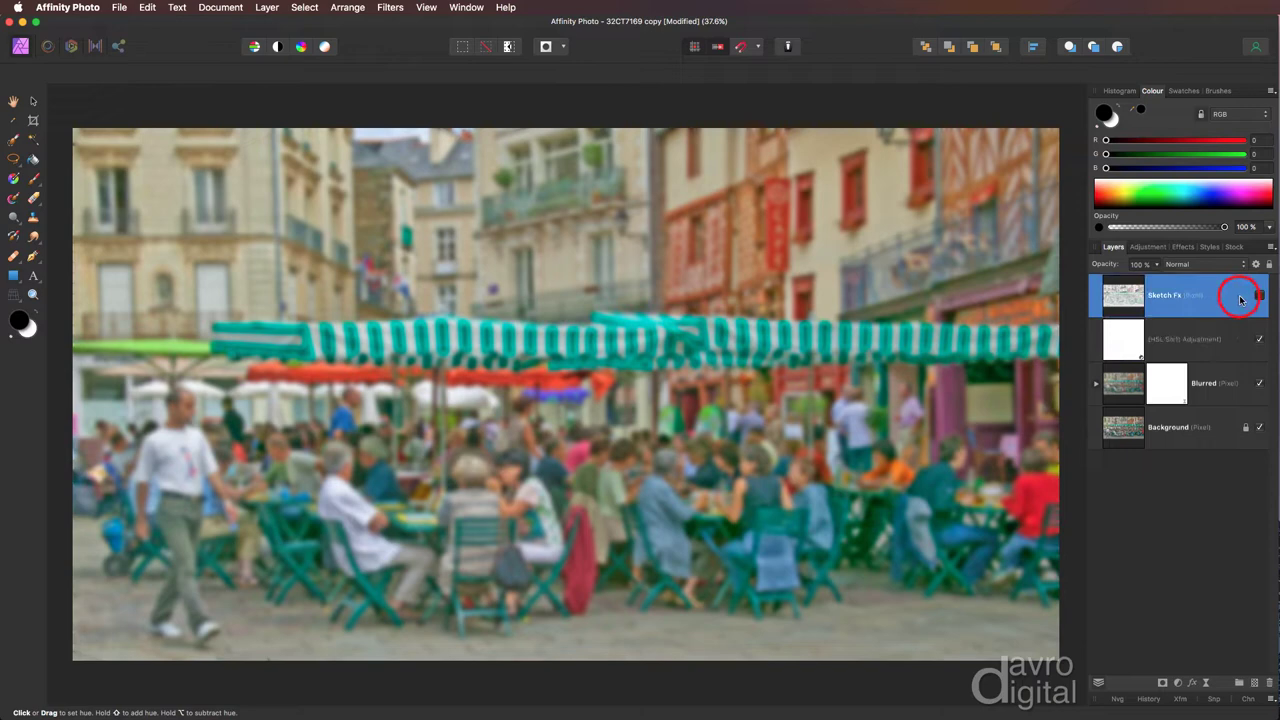
left_click(1260, 295)
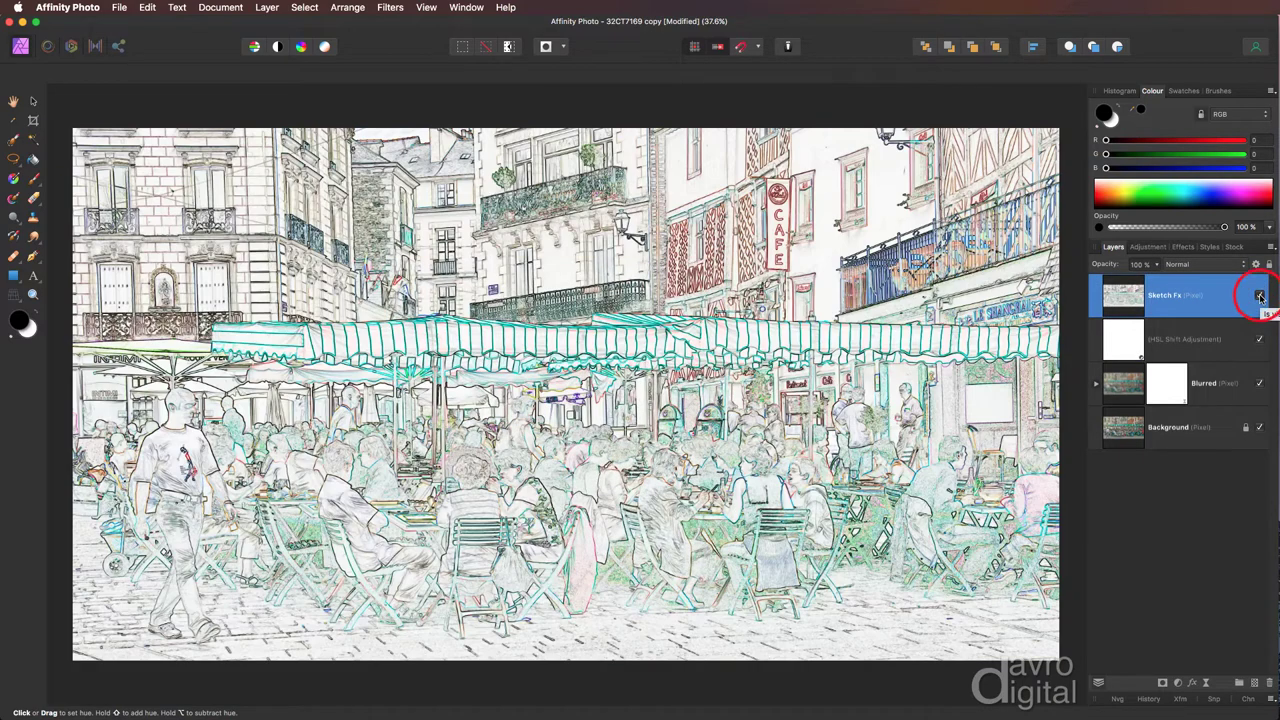
left_click(1209, 266)
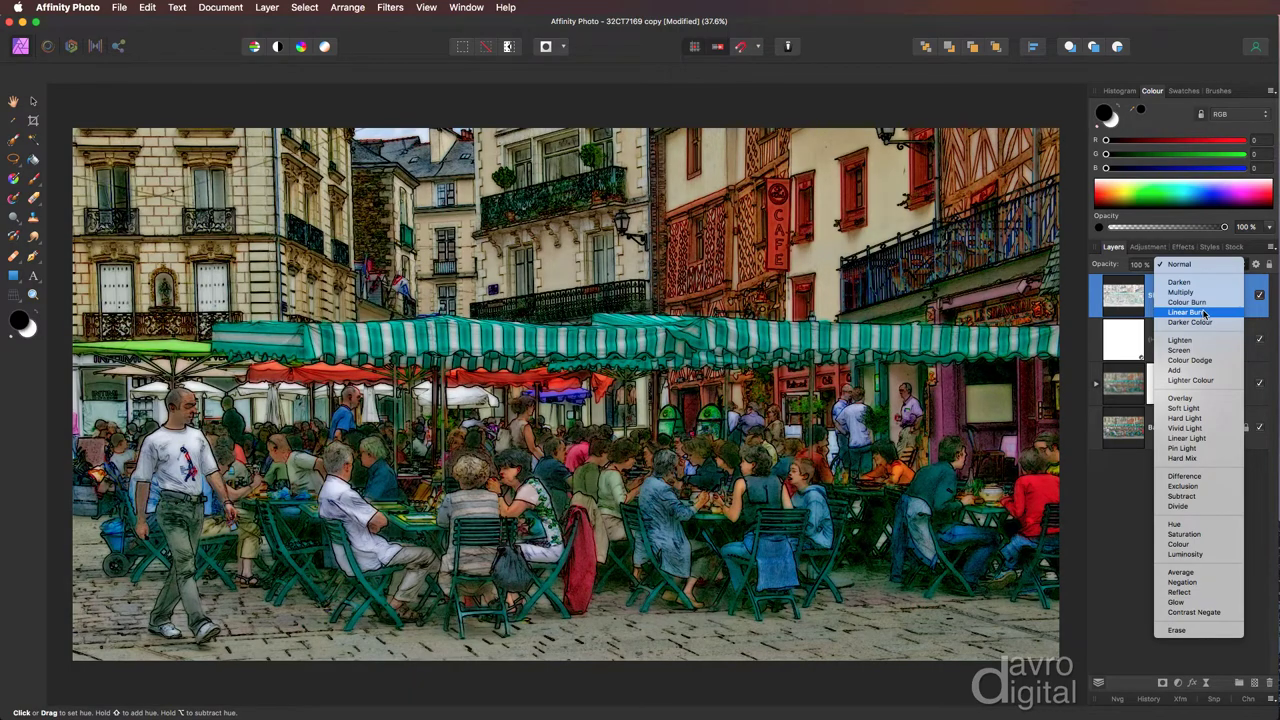
left_click(1204, 313)
left_click(1195, 268)
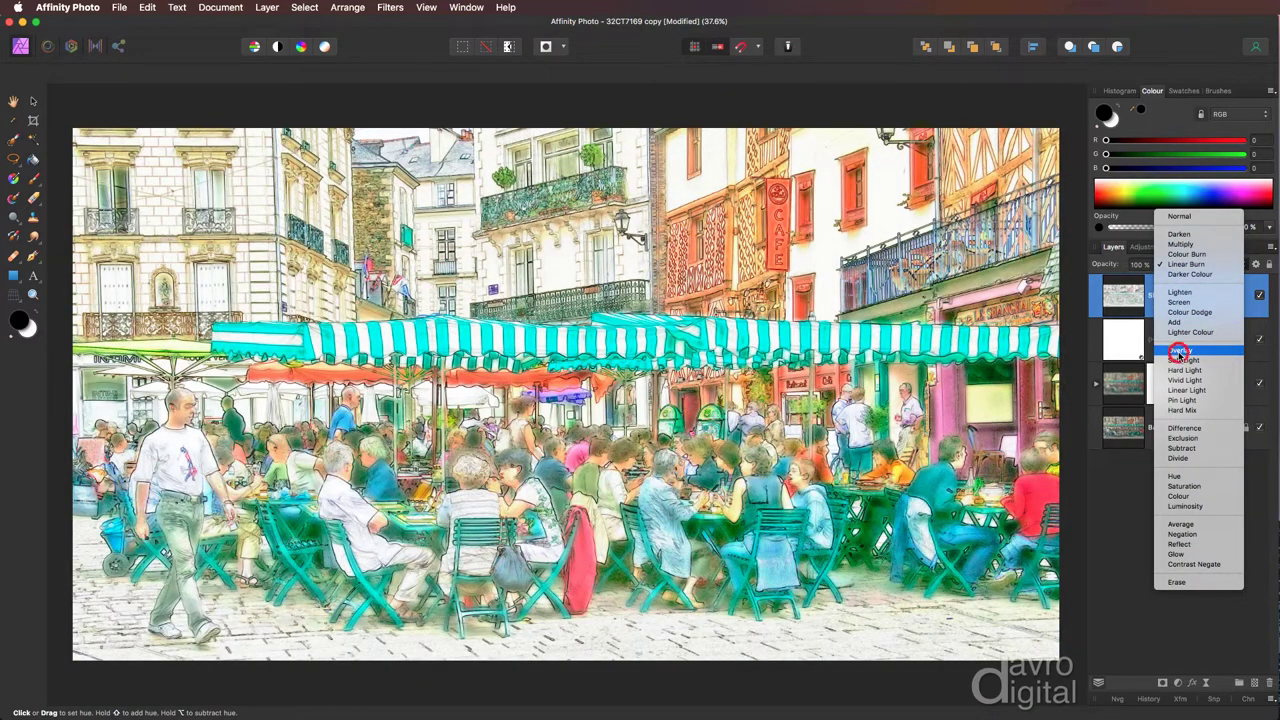
left_click(1180, 351)
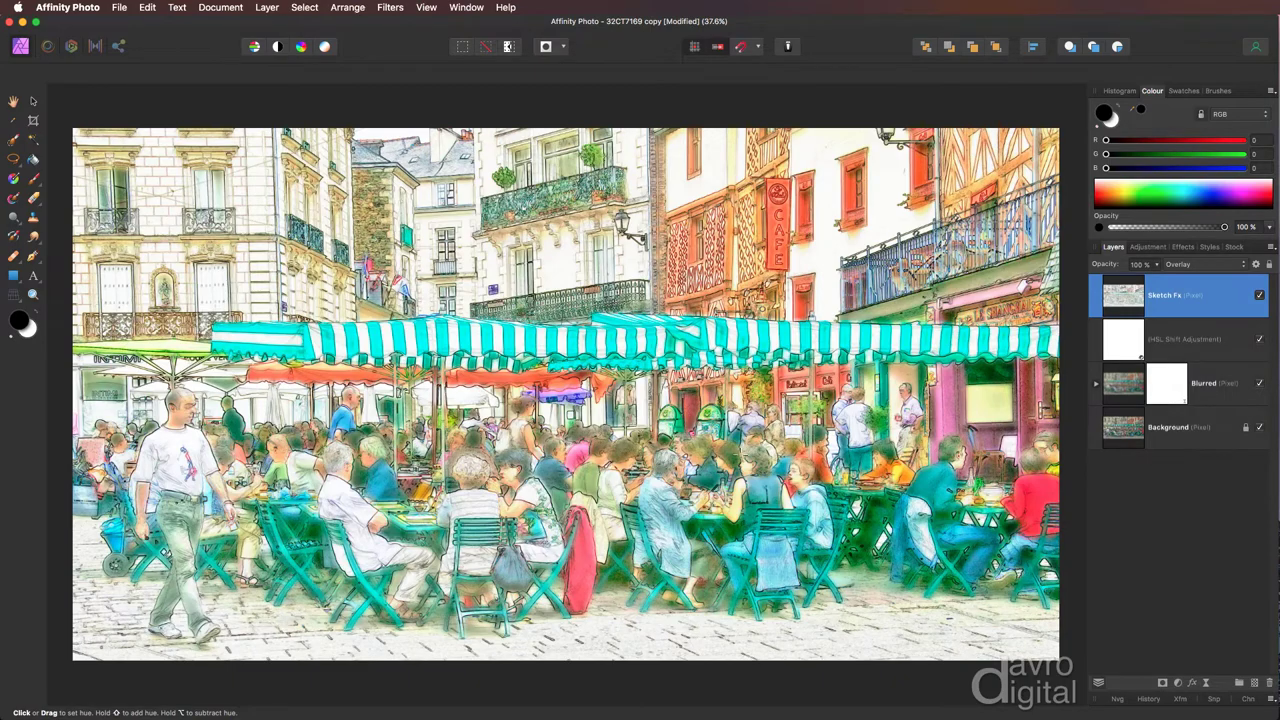
key("super+1")
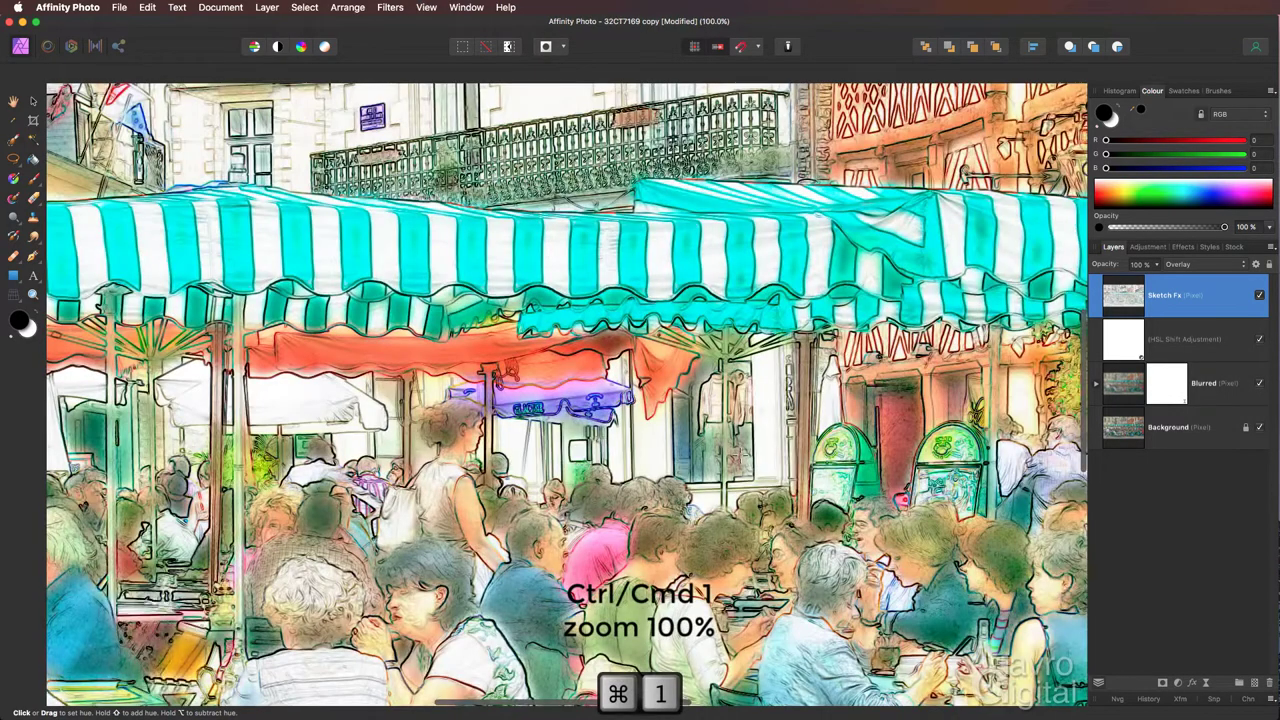
left_click_drag(696, 499, 720, 337)
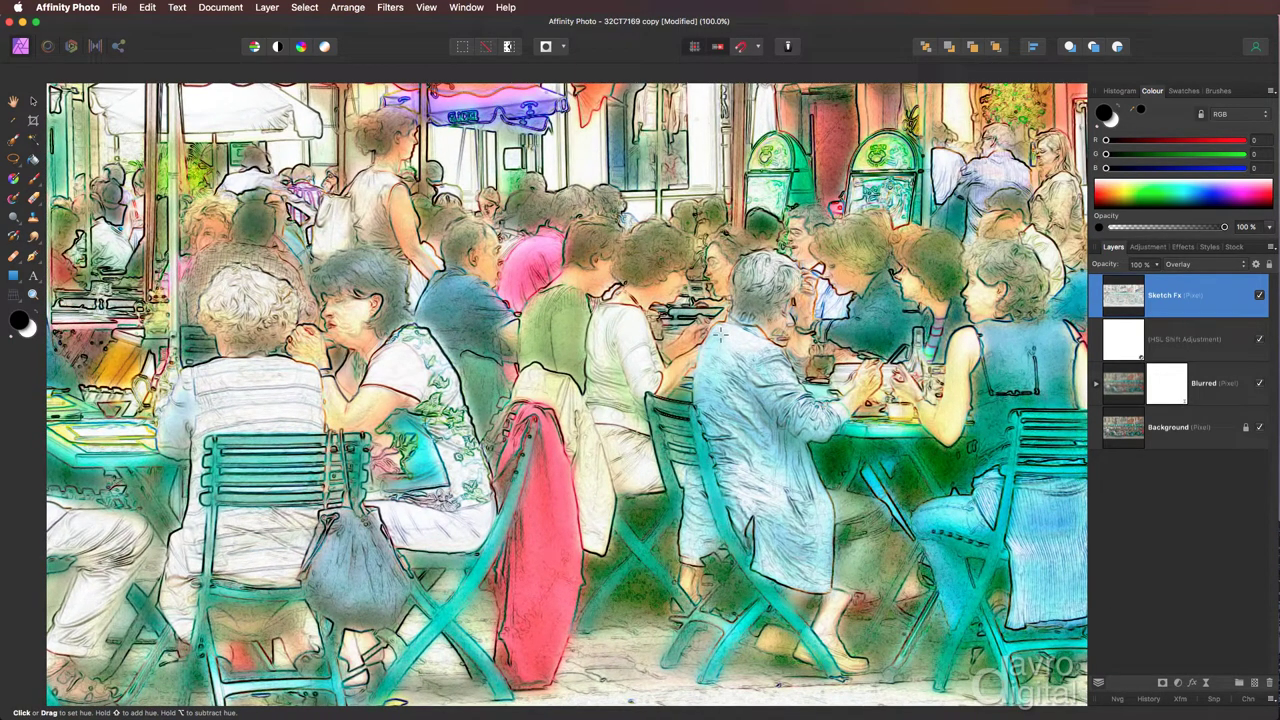
key("super+0")
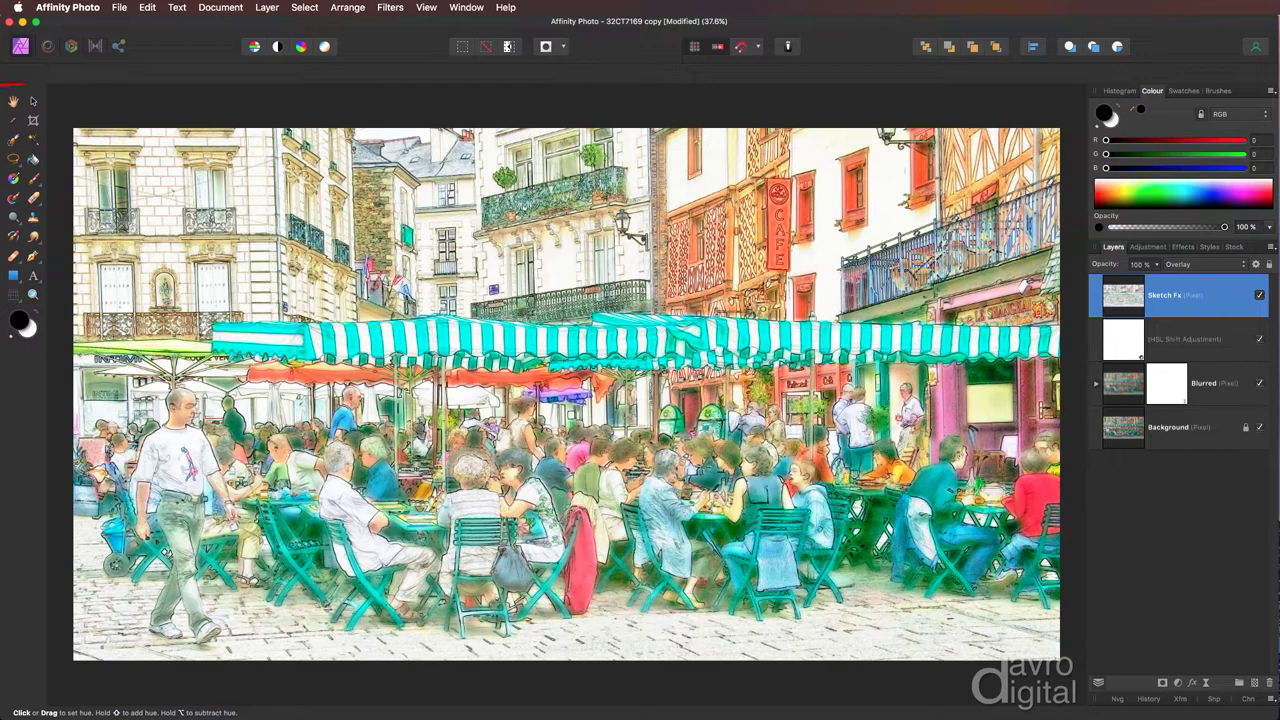
key("h")
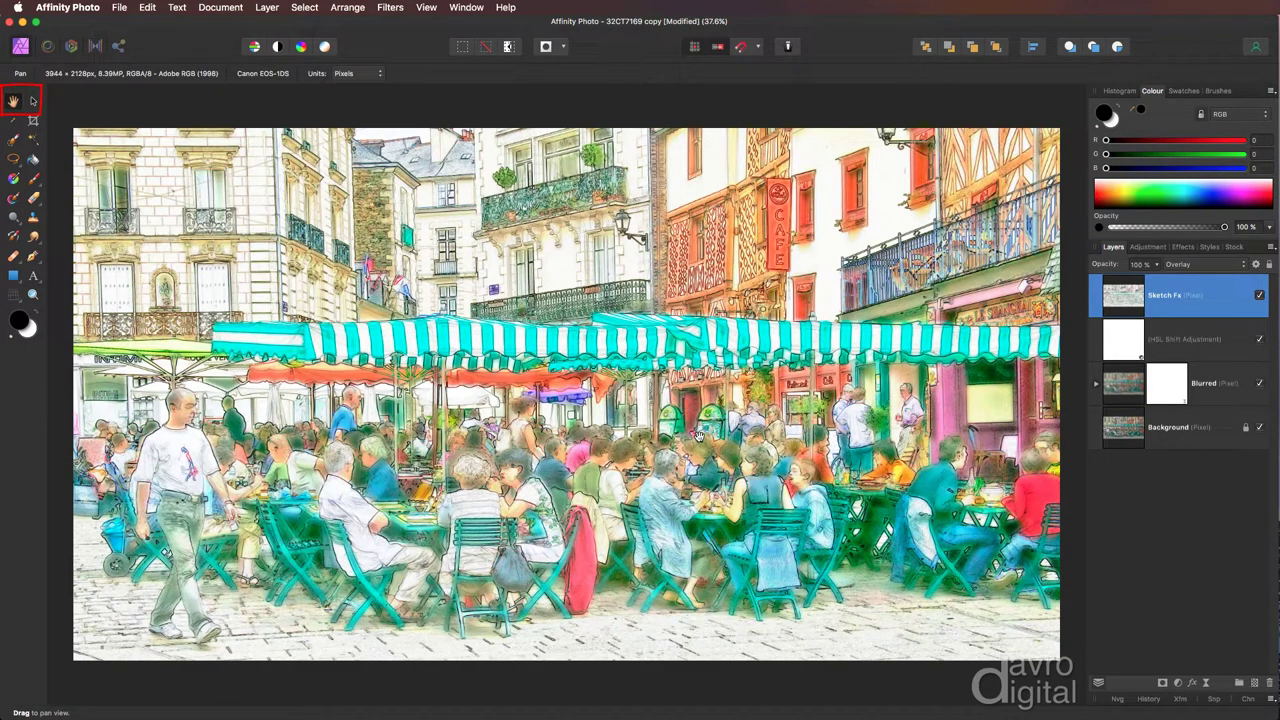
On the Blurred layer, draw a rectangular marquee across the awning and fit the photo on screen
left_click(1119, 384)
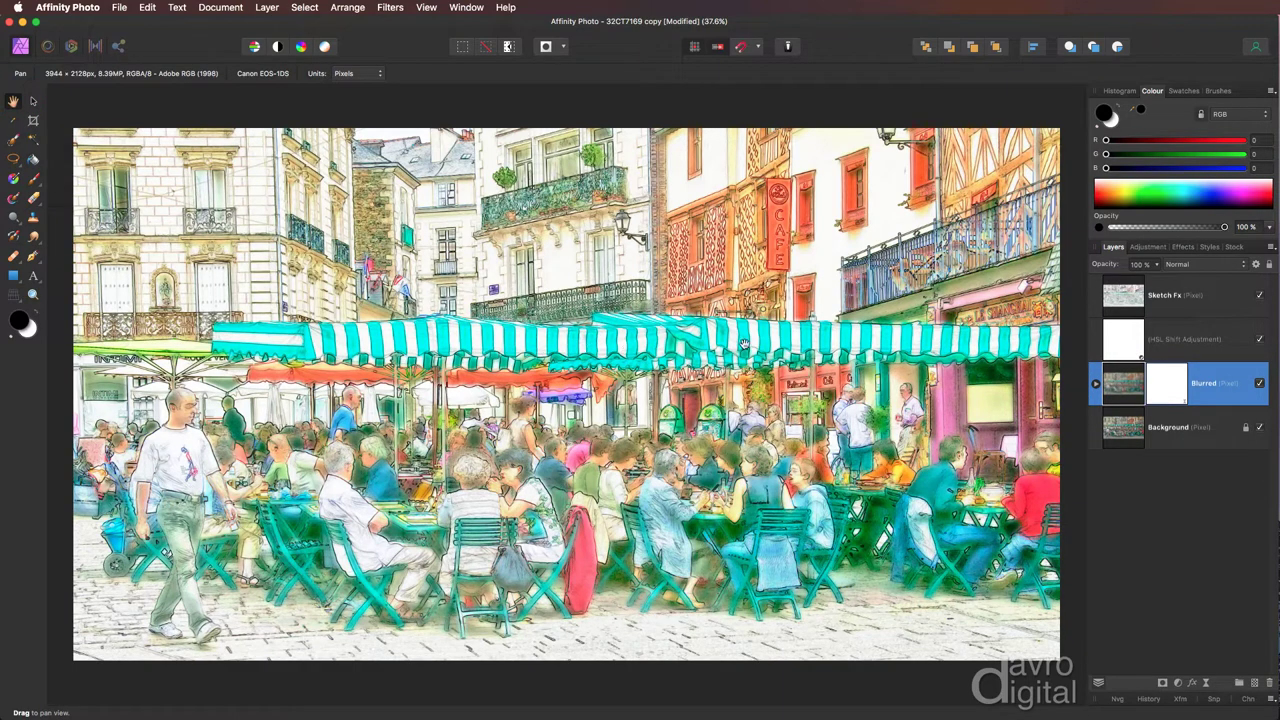
scroll(744, 344, "down", 1)
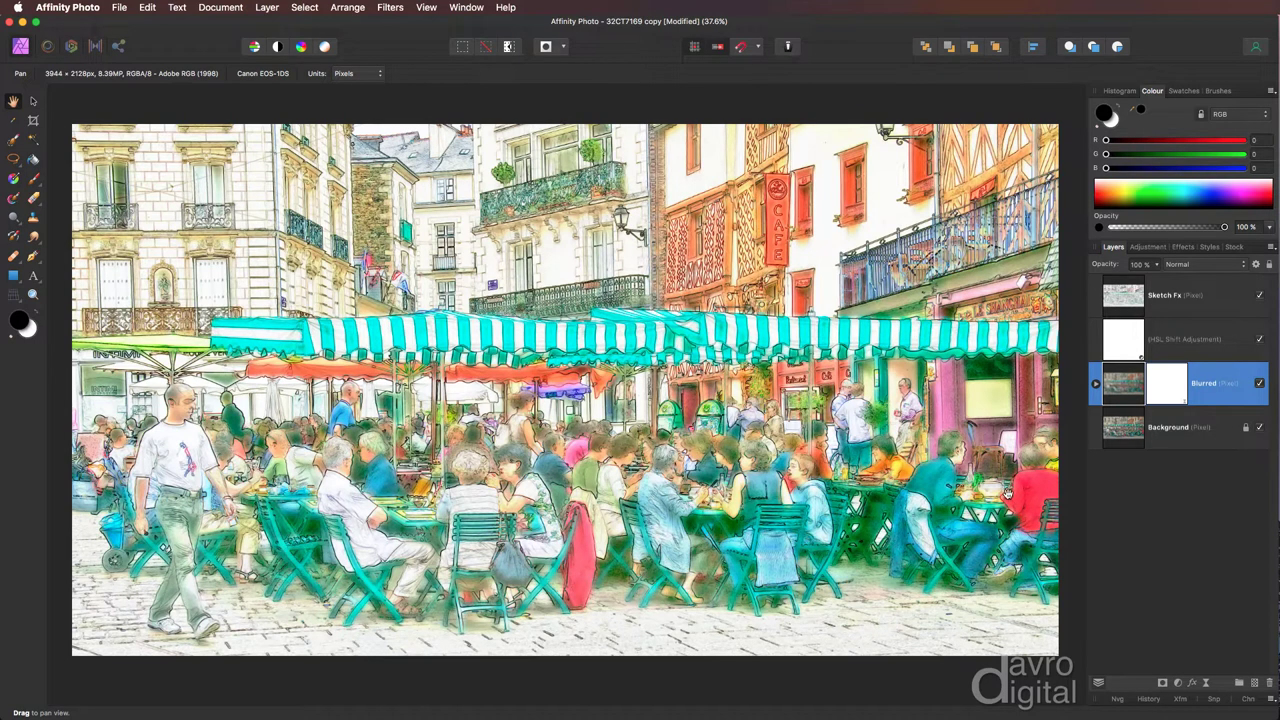
left_click(13, 158)
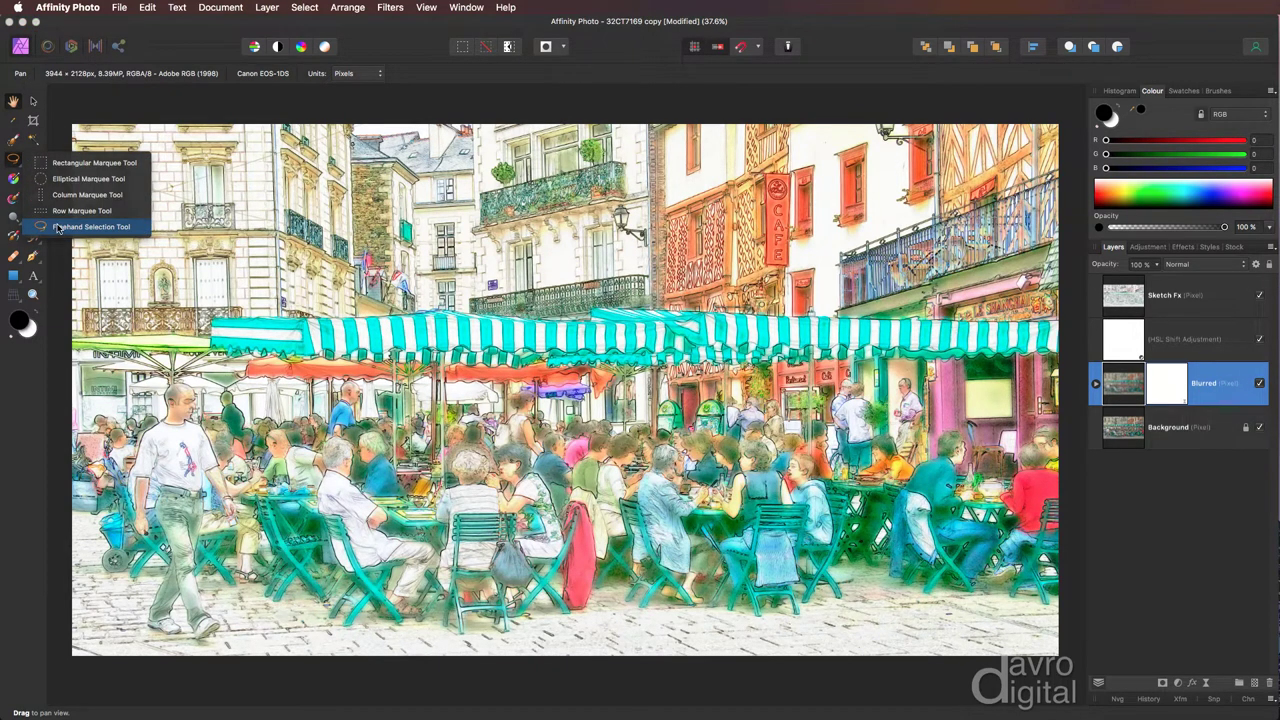
left_click(69, 164)
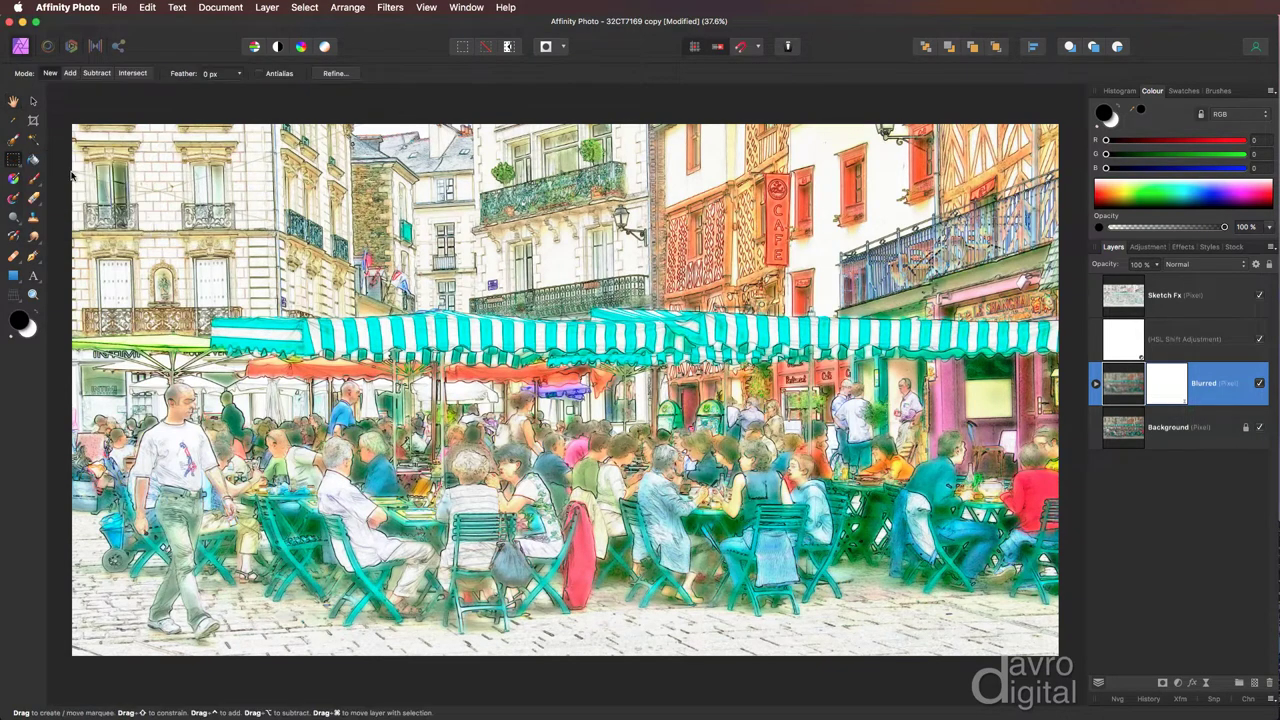
left_click(203, 303)
left_click_drag(558, 383, 1047, 380)
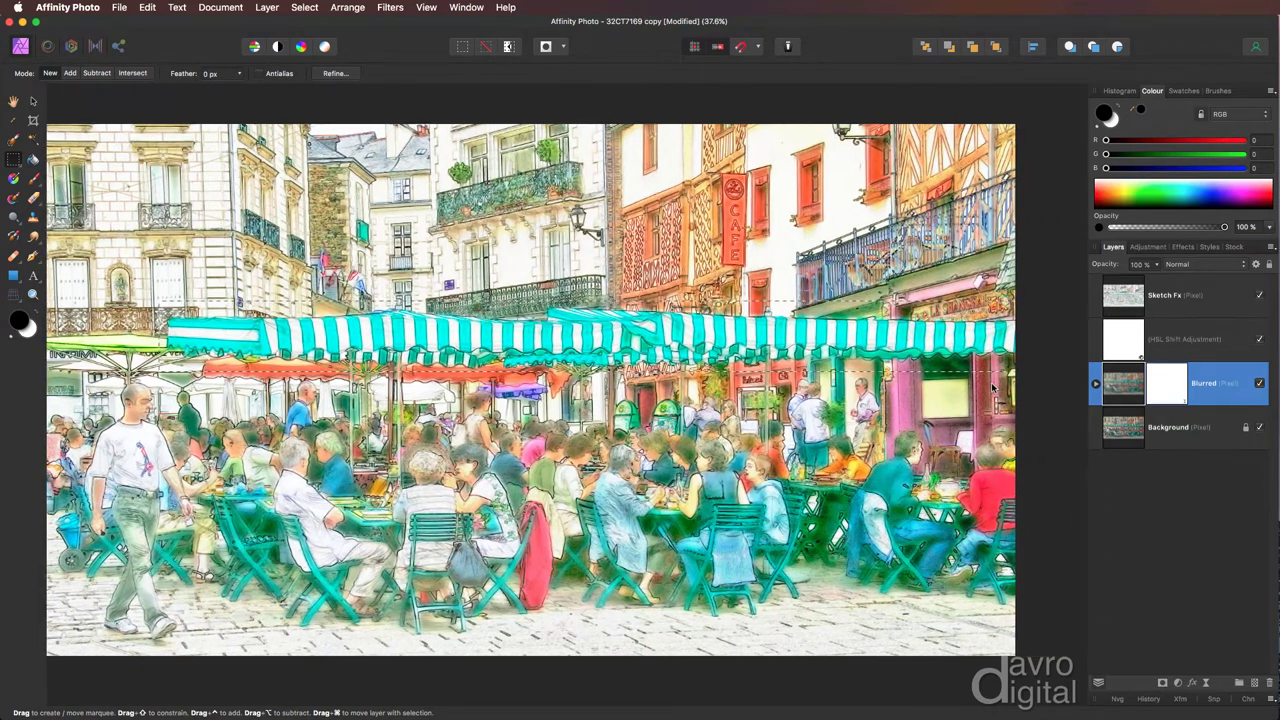
key("super+0")
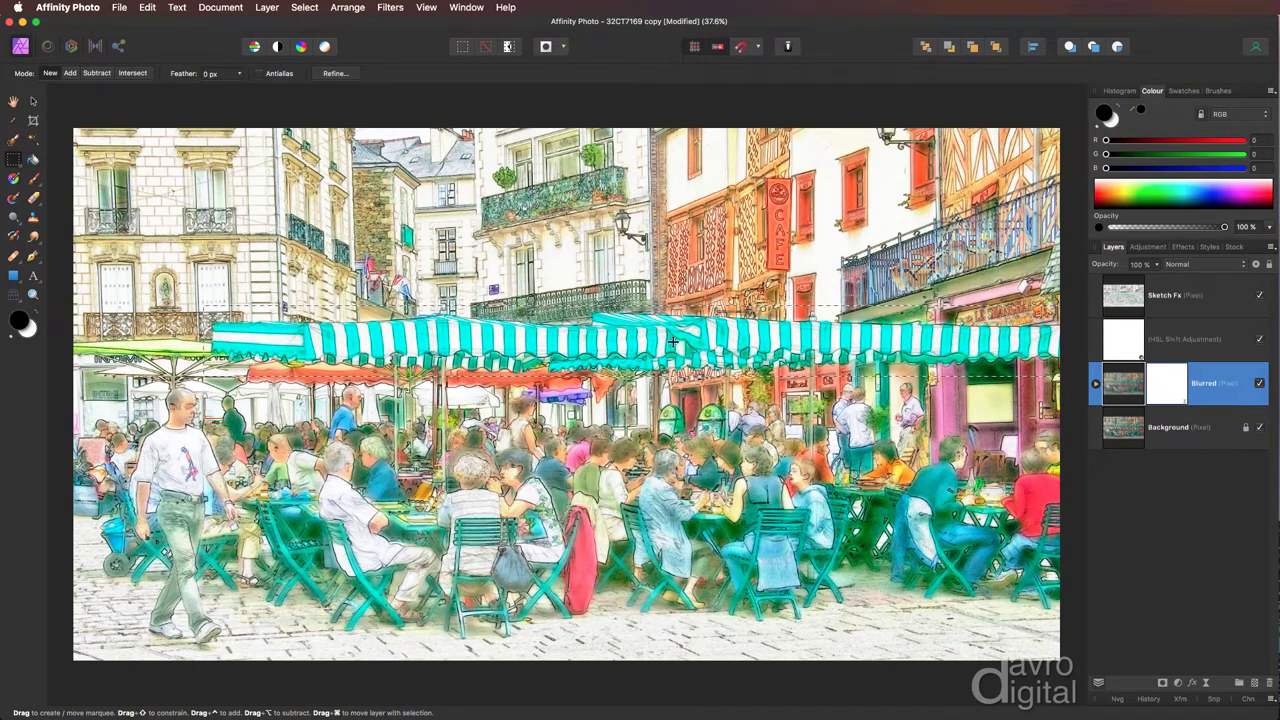
Add an HSL layer targeting the cyan awning: Hue -158.8°, Saturation -58%, Luminosity 13%
left_click(265, 8)
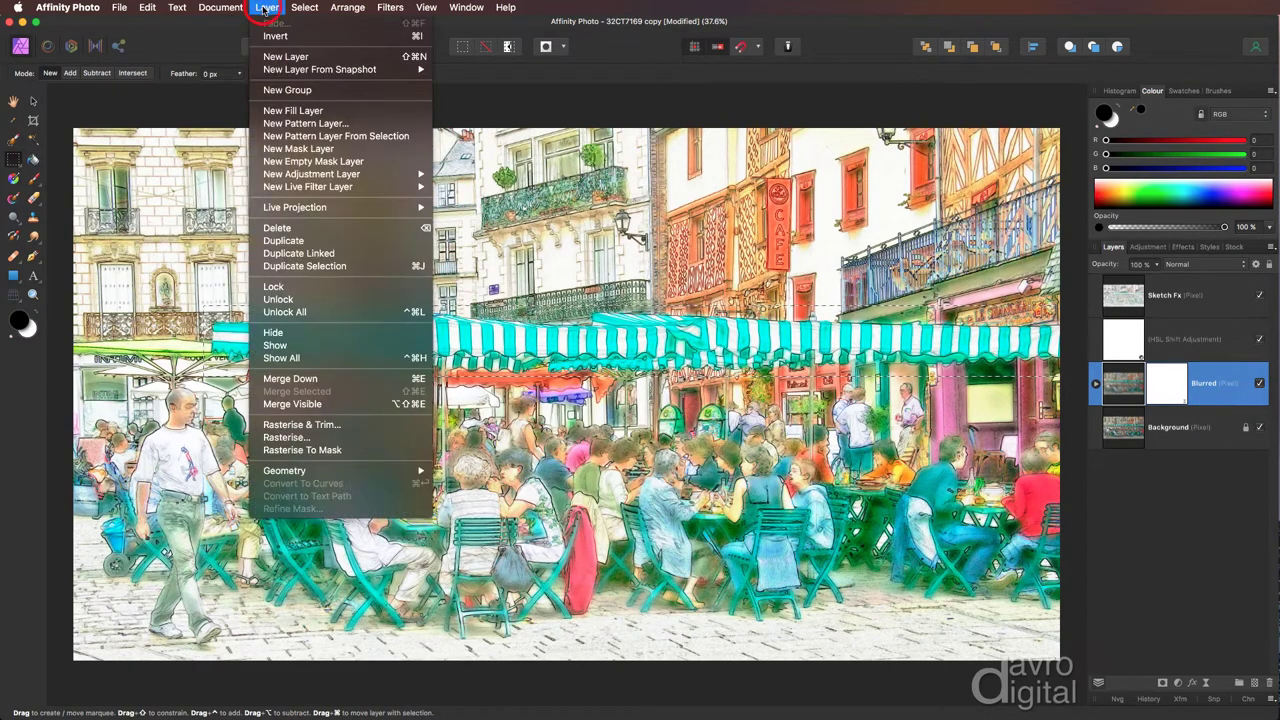
mouse_move(284, 176)
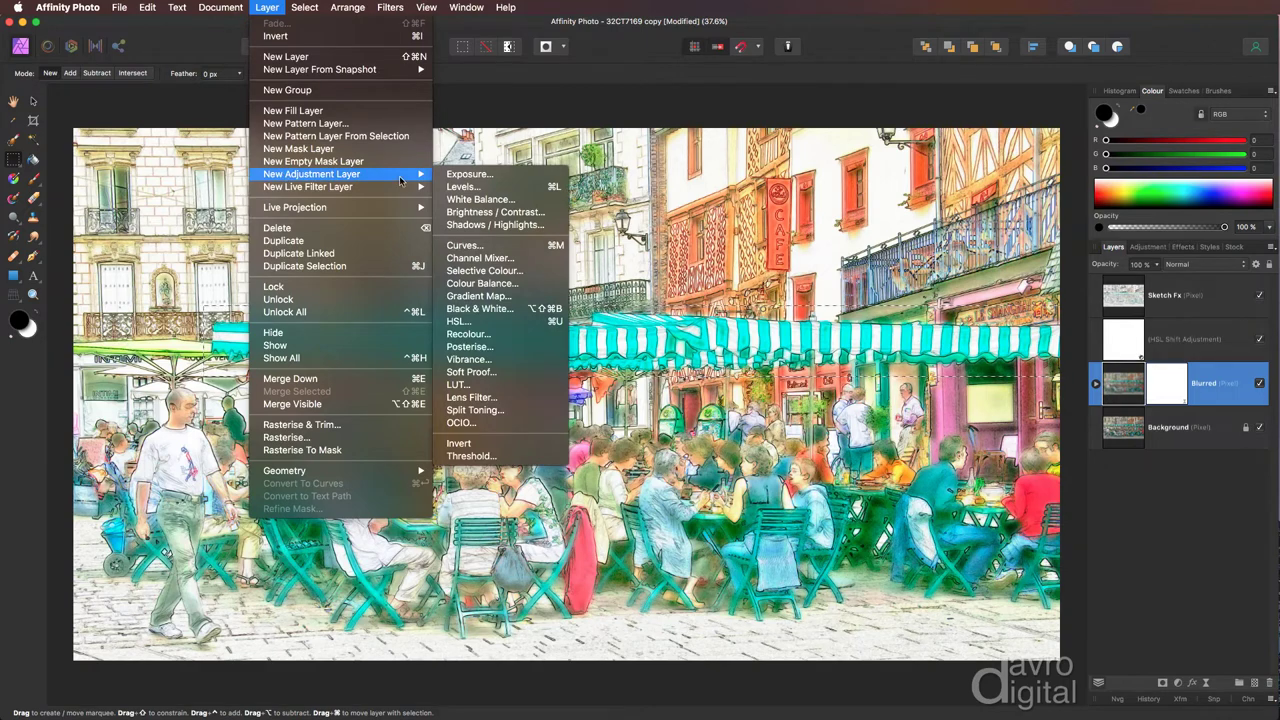
left_click(481, 322)
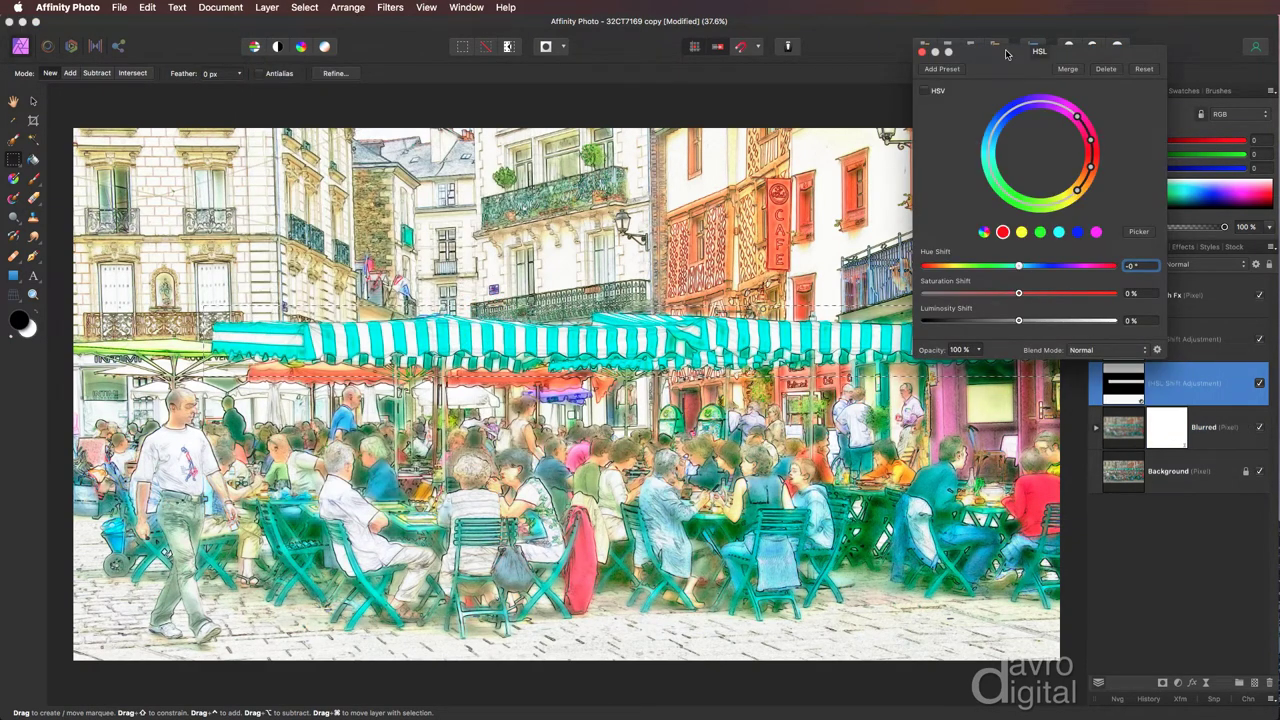
left_click_drag(1003, 55, 887, 42)
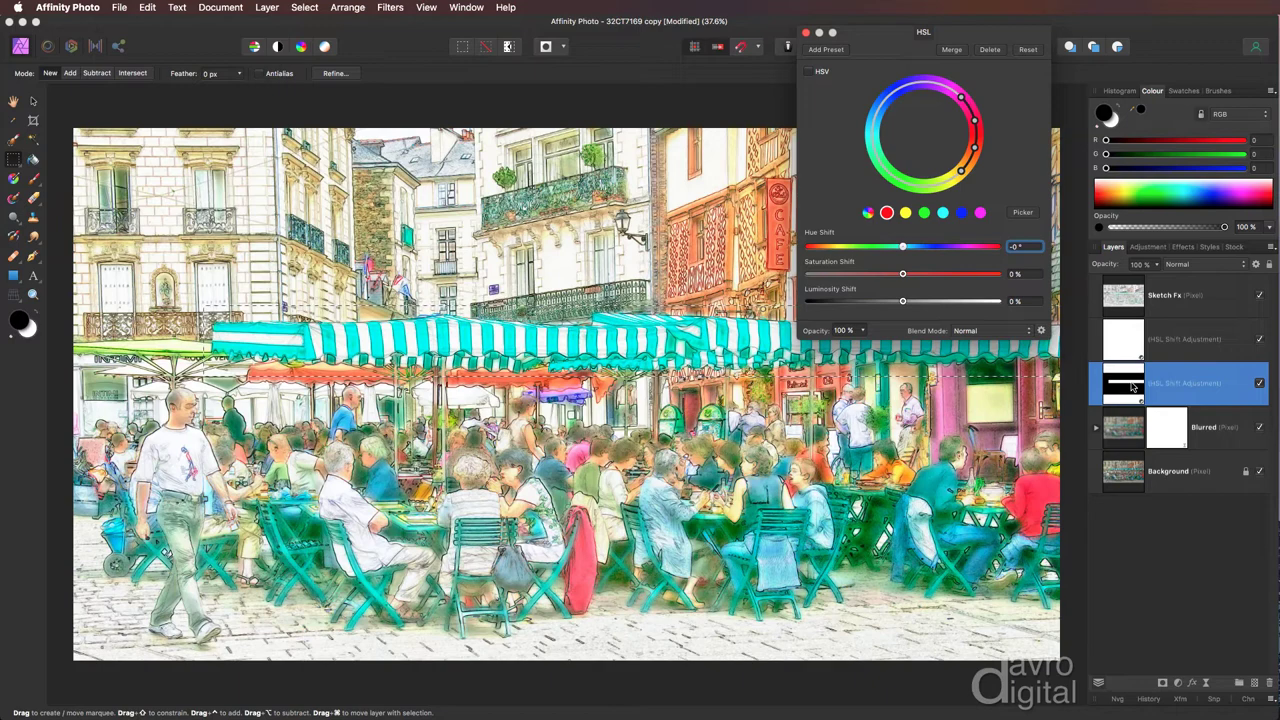
left_click(1022, 214)
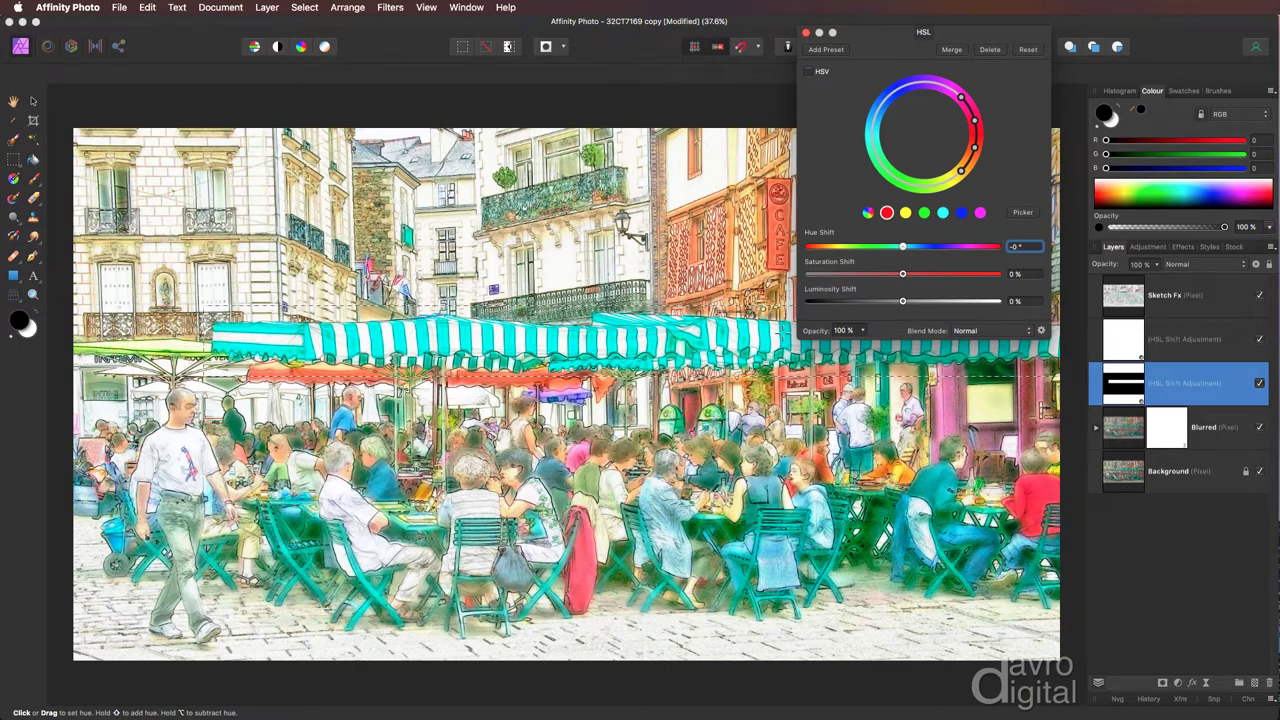
left_click(781, 332)
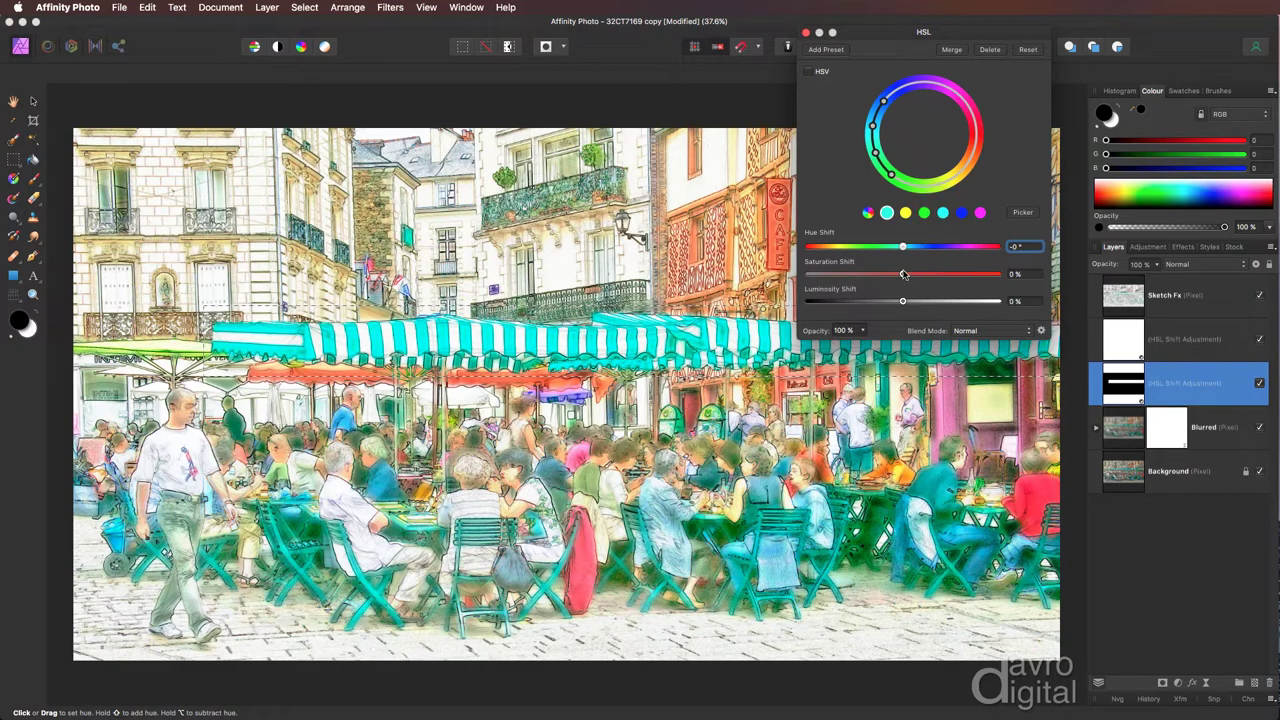
left_click_drag(904, 249, 815, 246)
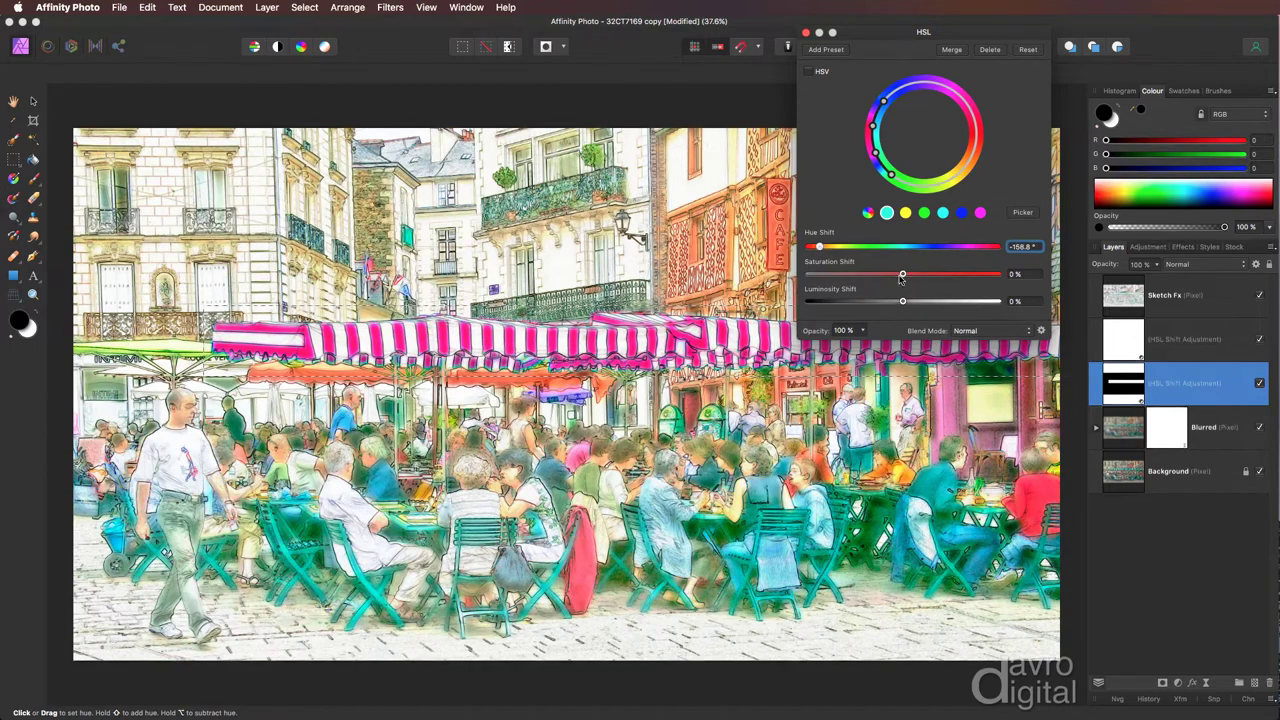
left_click_drag(902, 274, 851, 276)
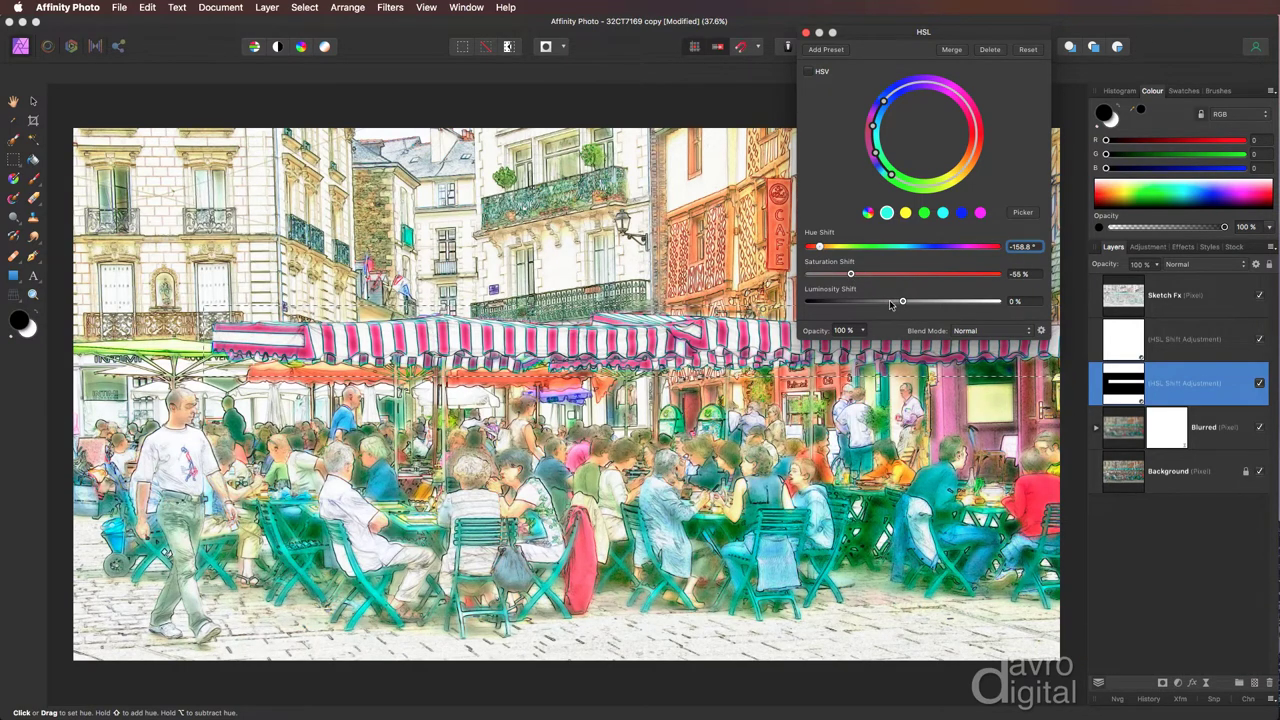
left_click_drag(902, 301, 915, 303)
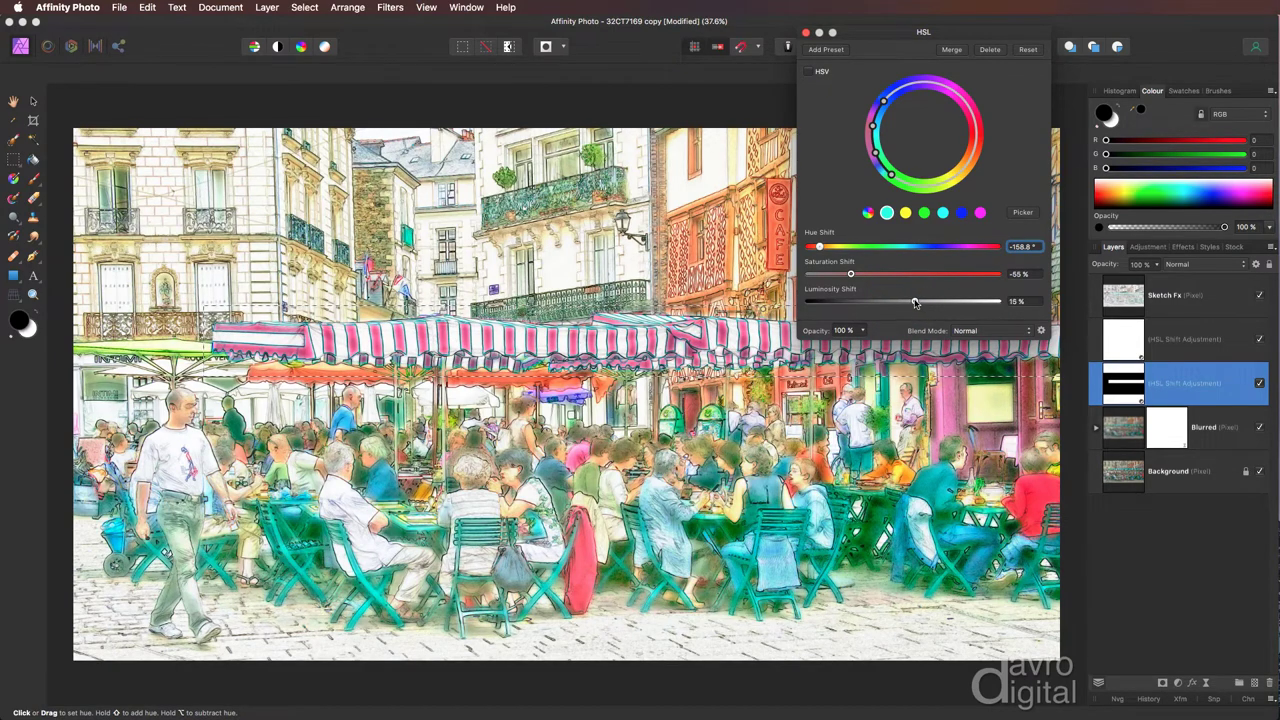
left_click_drag(851, 277, 847, 276)
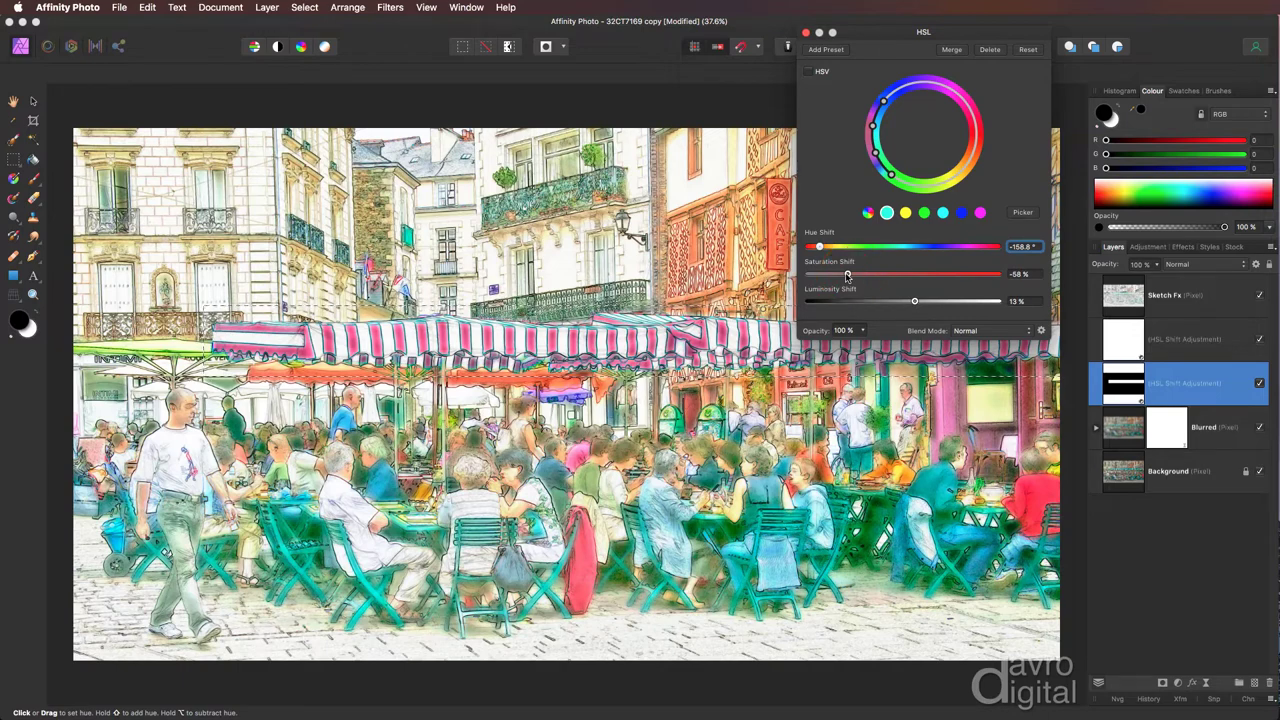
left_click(806, 33)
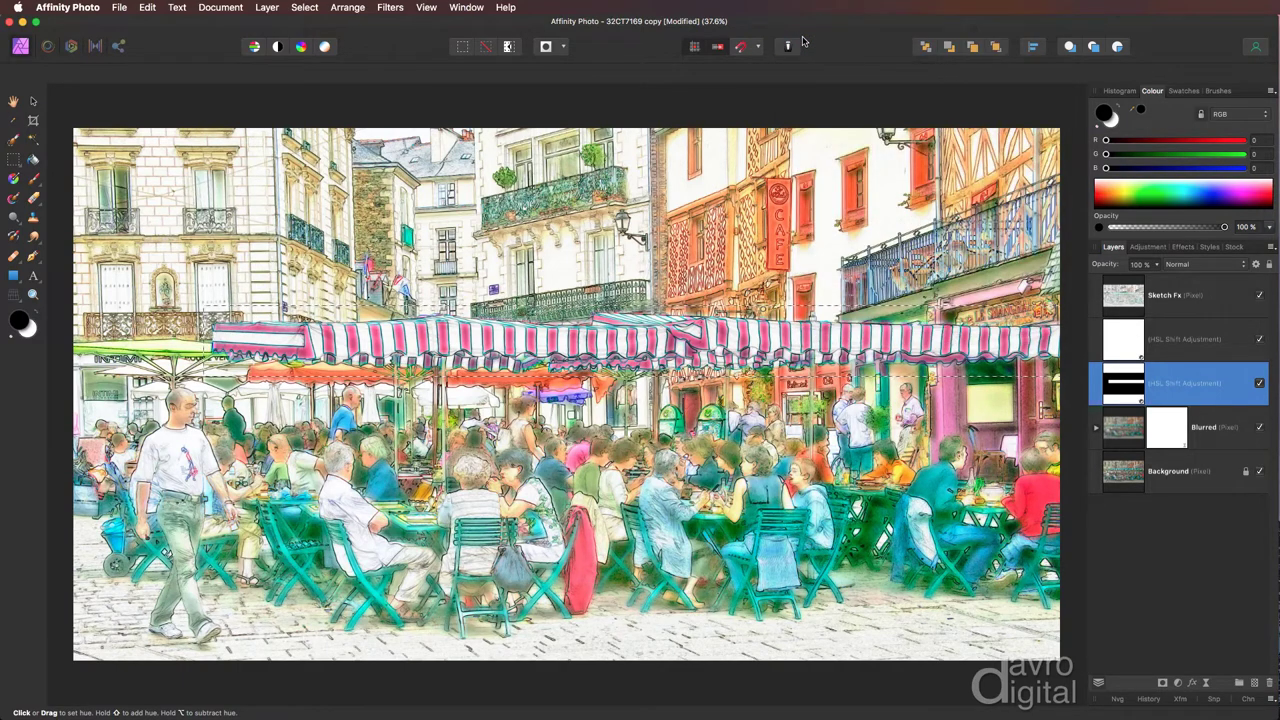
Clear the selection, toggle the awning HSL layer to compare, then select Sketch Fx
key("super+d")
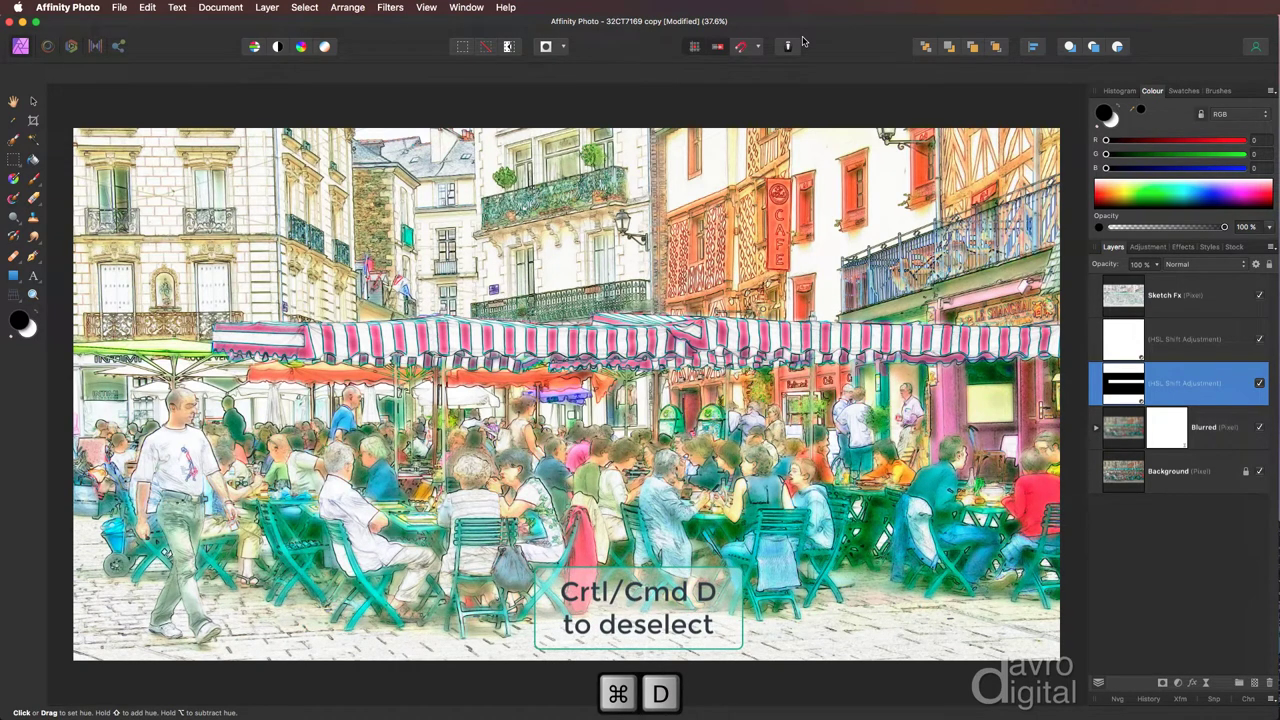
left_click(1260, 383)
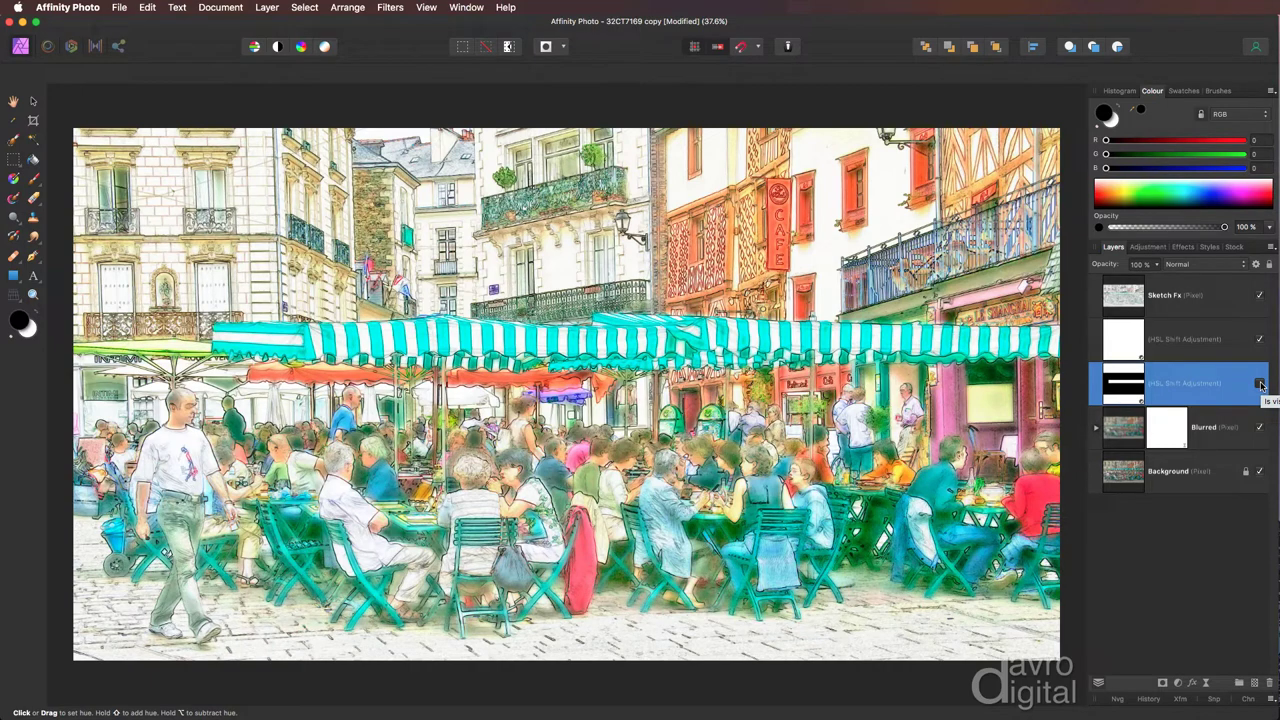
left_click(1260, 383)
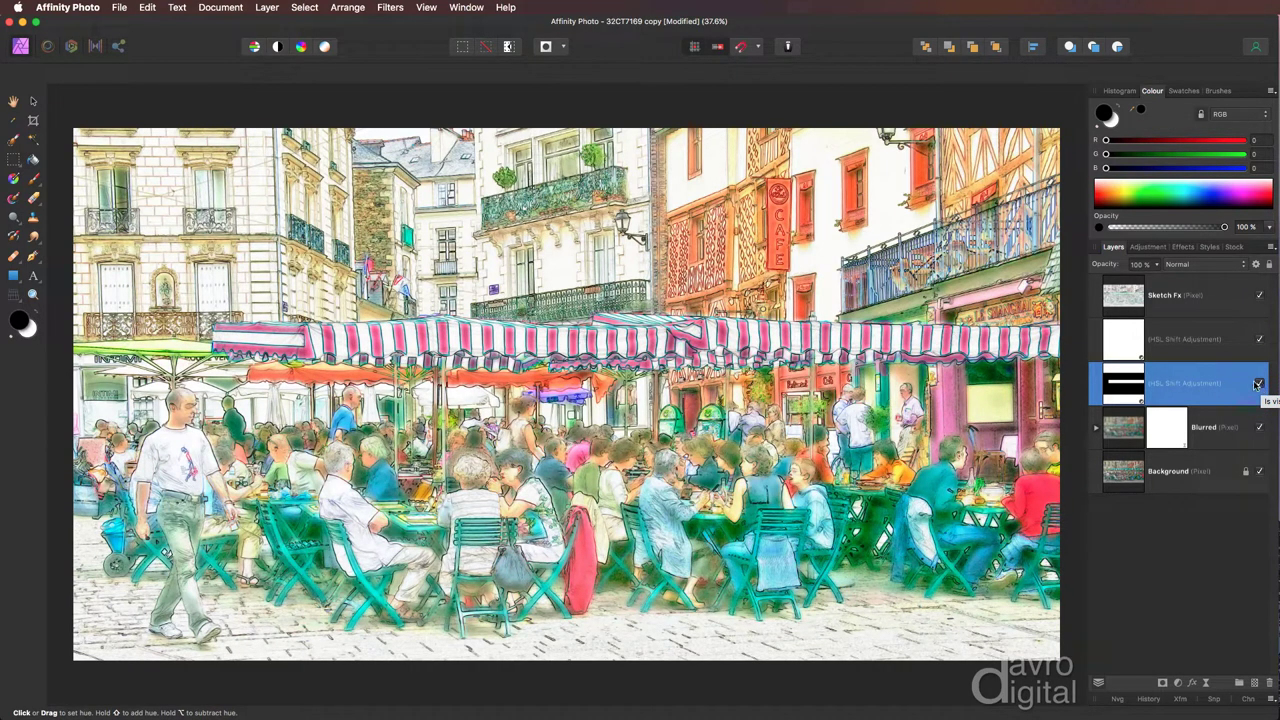
left_click(1200, 296)
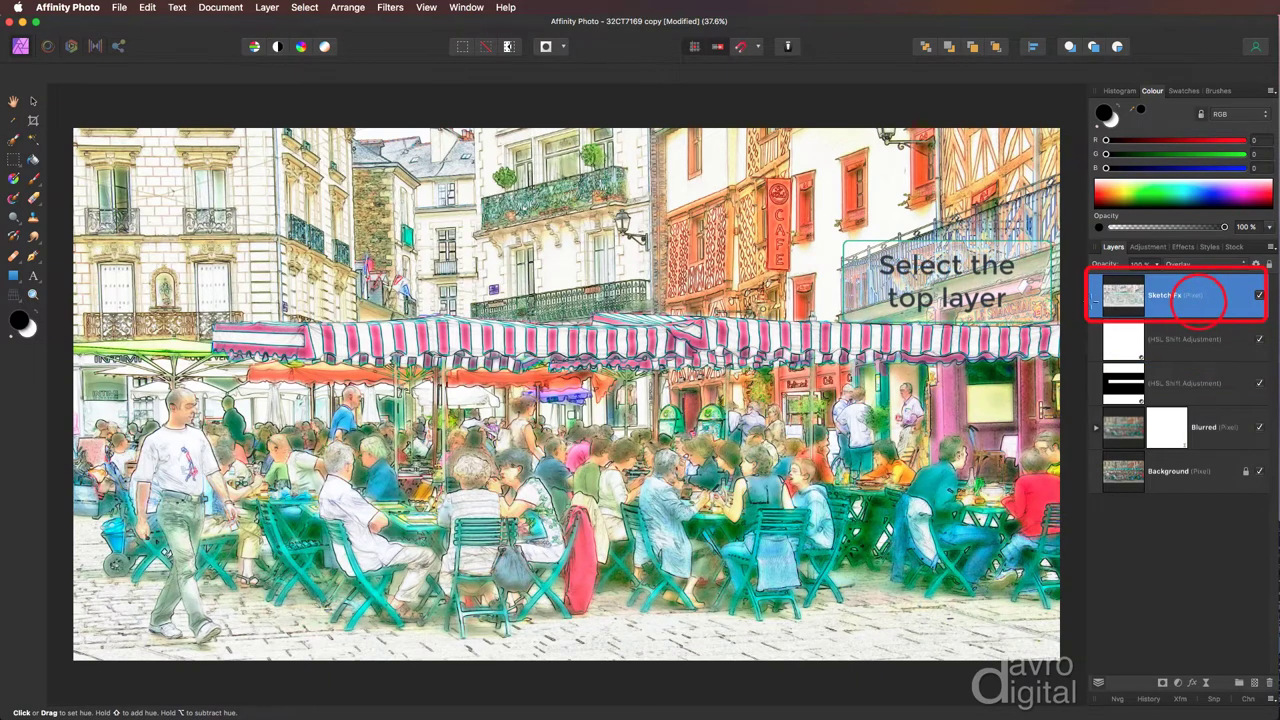
Drag a grey canvas texture from the Pexels stock library onto the image
left_click(1234, 247)
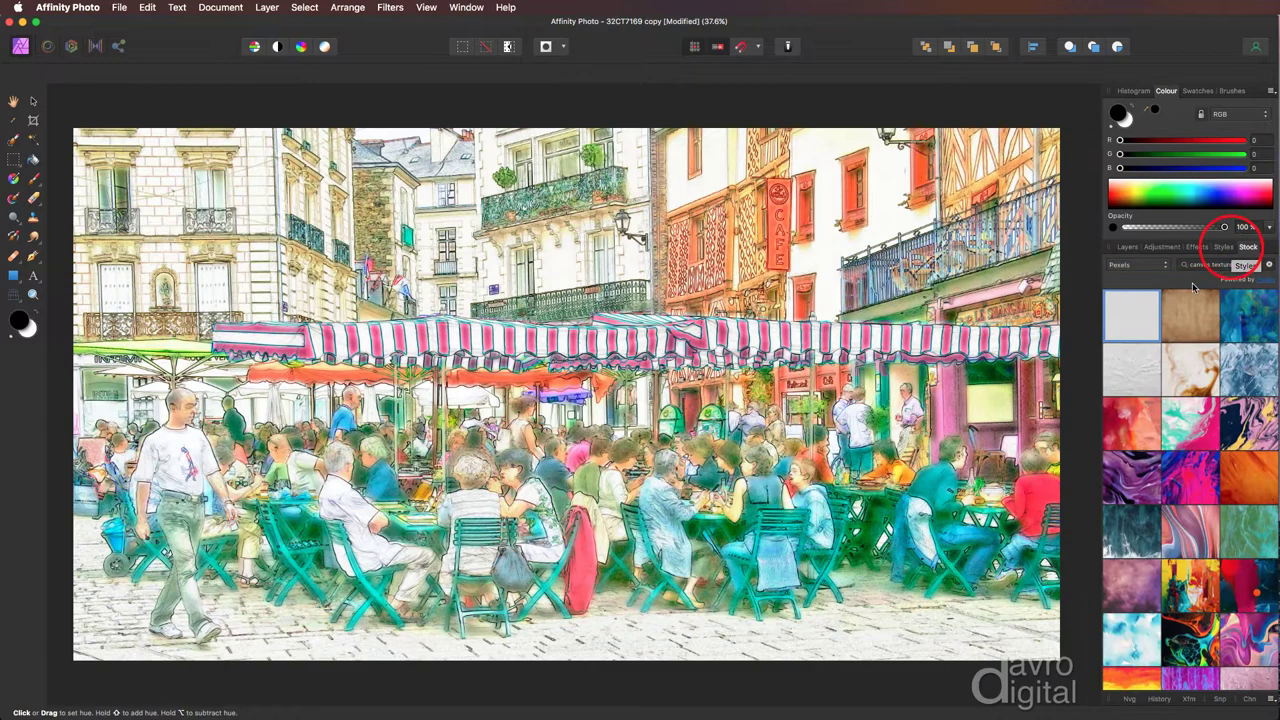
left_click(426, 8)
mouse_move(545, 279)
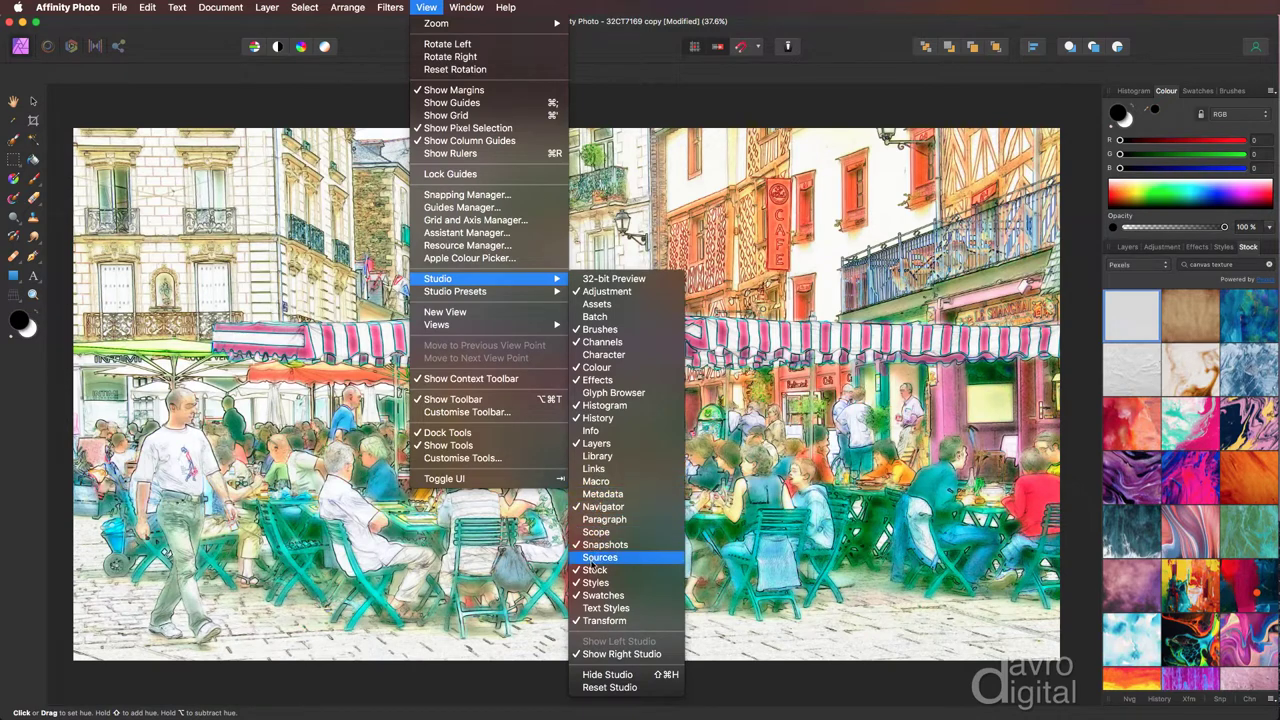
left_click(1080, 293)
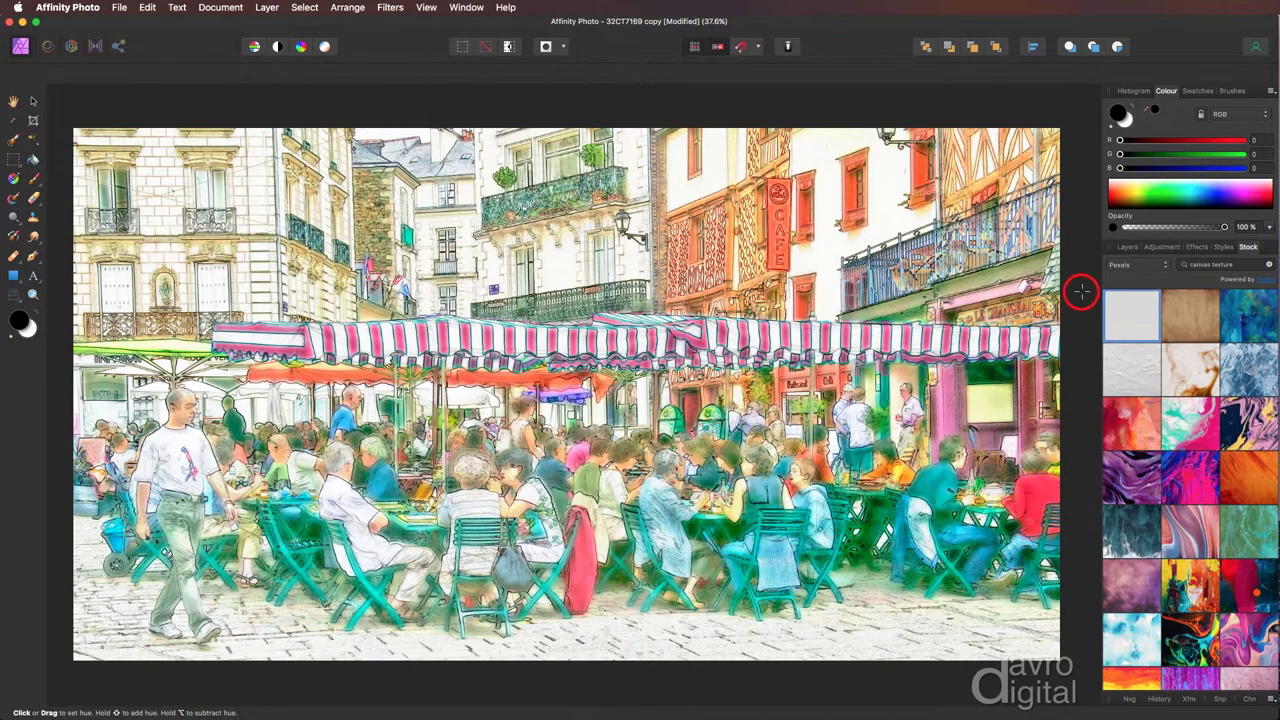
left_click(1140, 265)
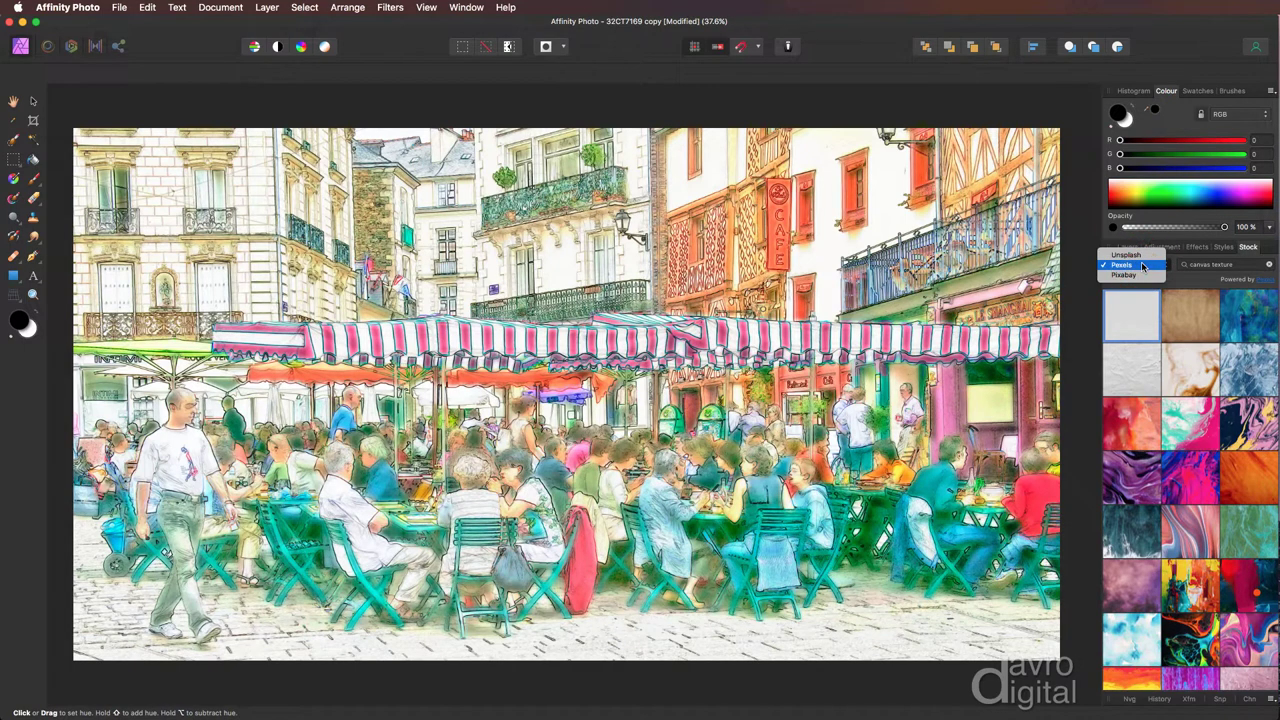
left_click(1143, 268)
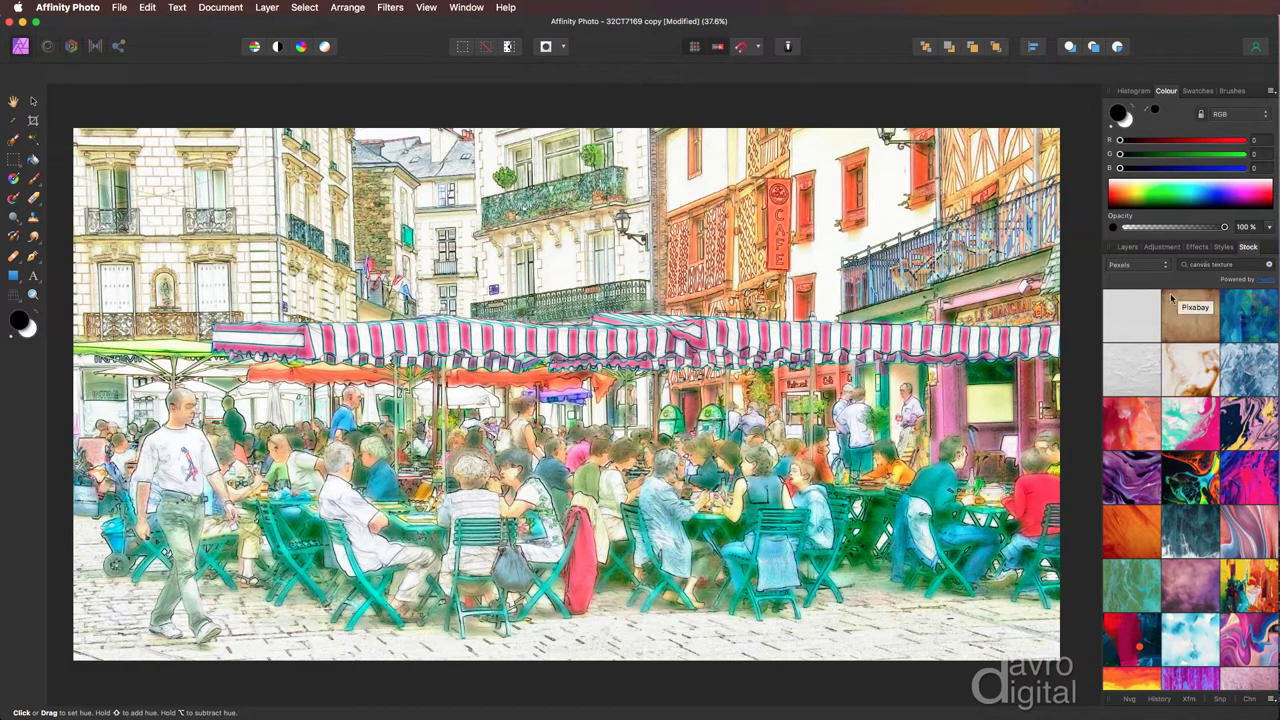
left_click_drag(1130, 318, 583, 388)
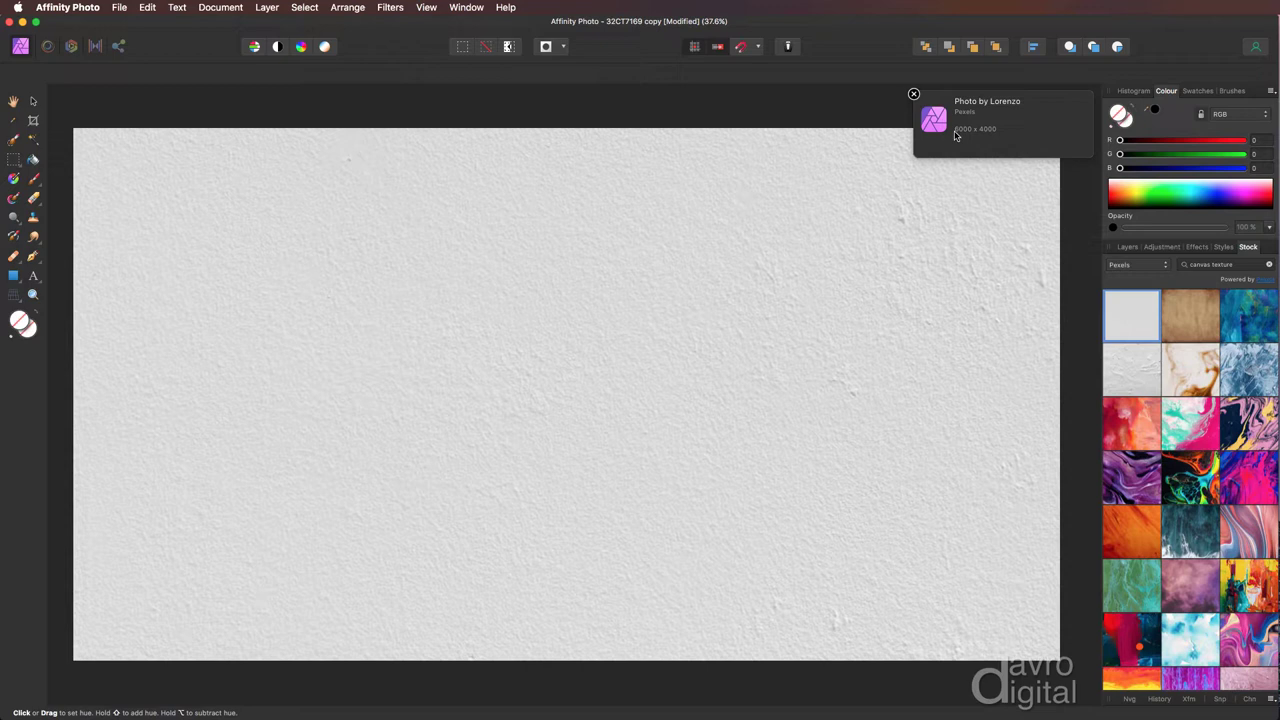
Rasterise and trim the texture layer, then bring up its blend-mode list in Layers
left_click(915, 93)
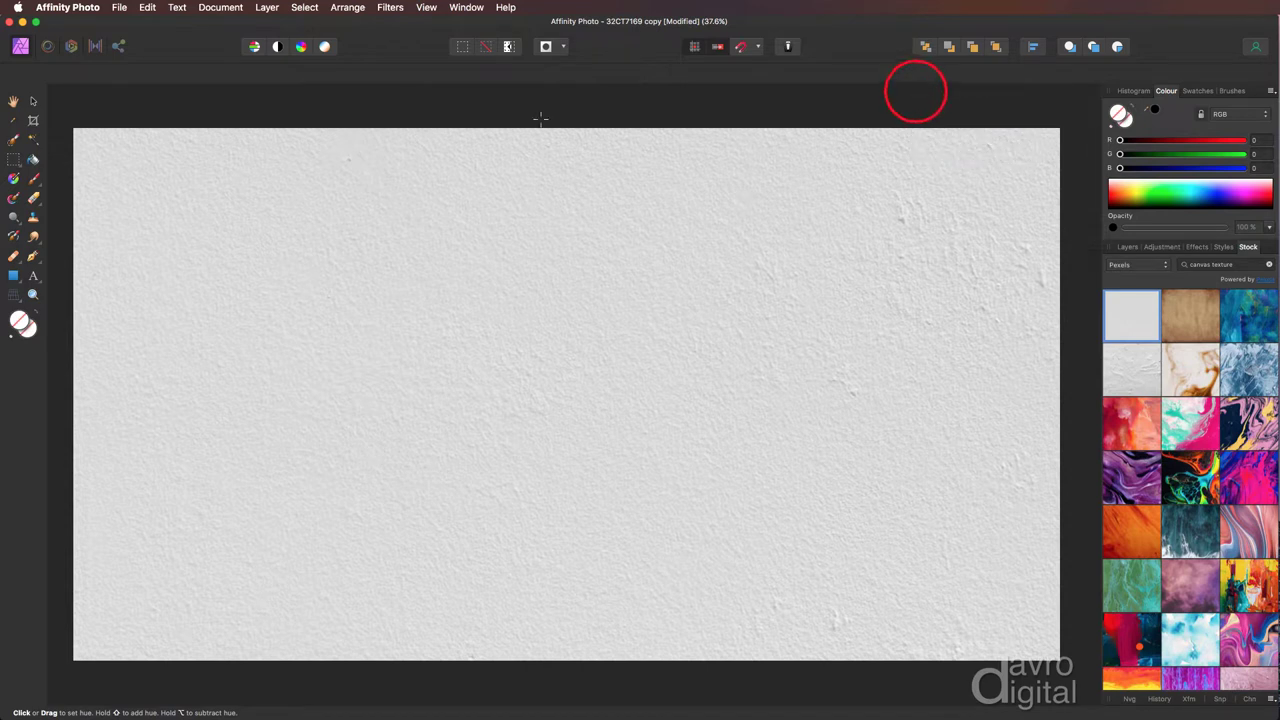
left_click(266, 7)
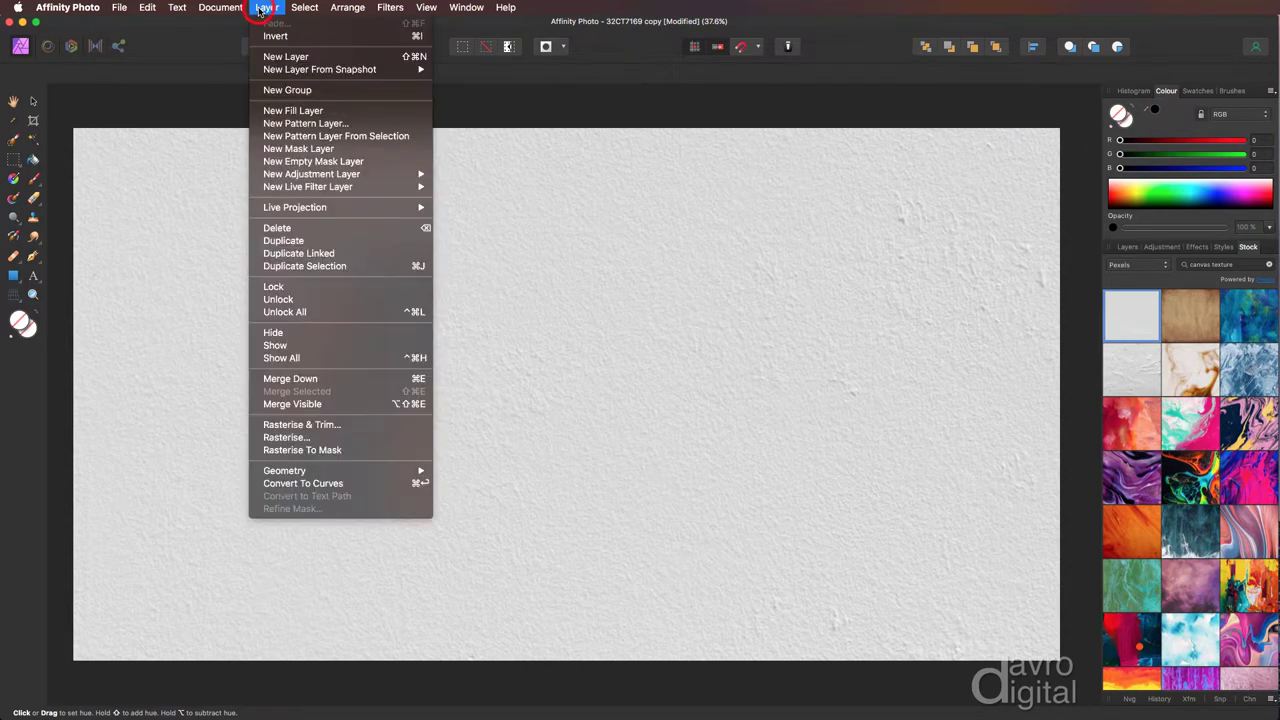
left_click(301, 428)
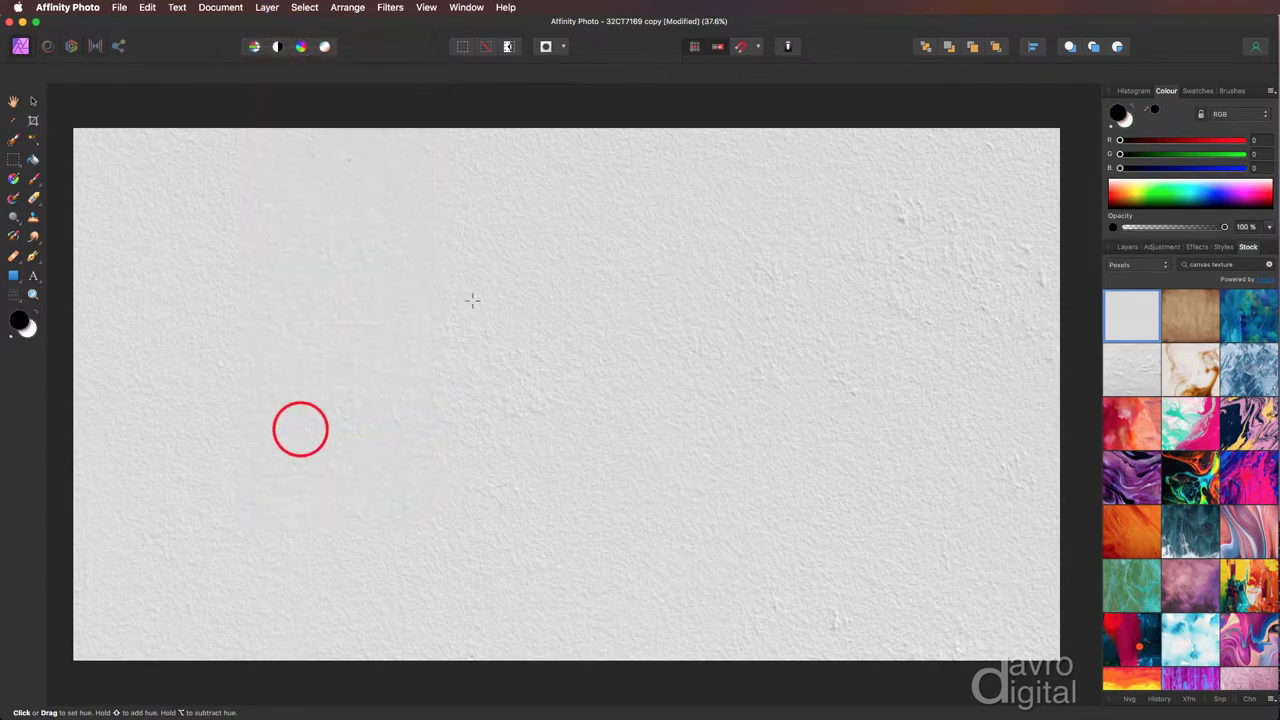
left_click(1128, 247)
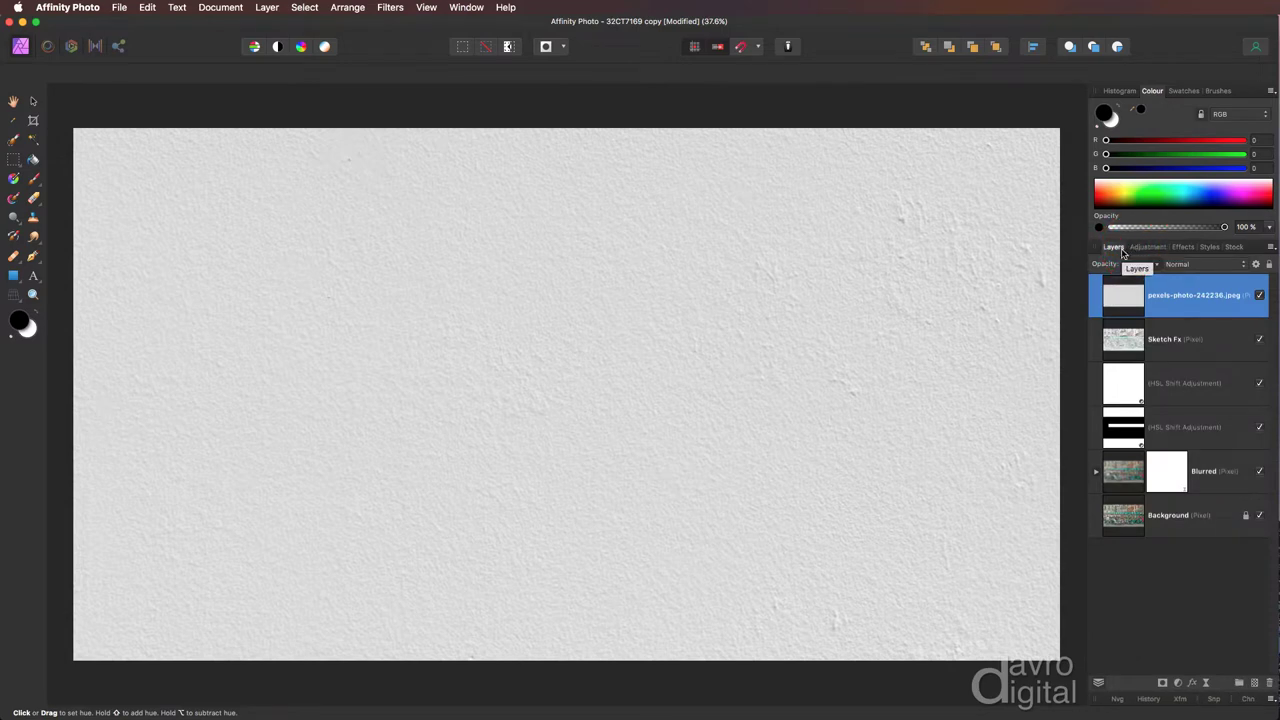
left_click(1182, 265)
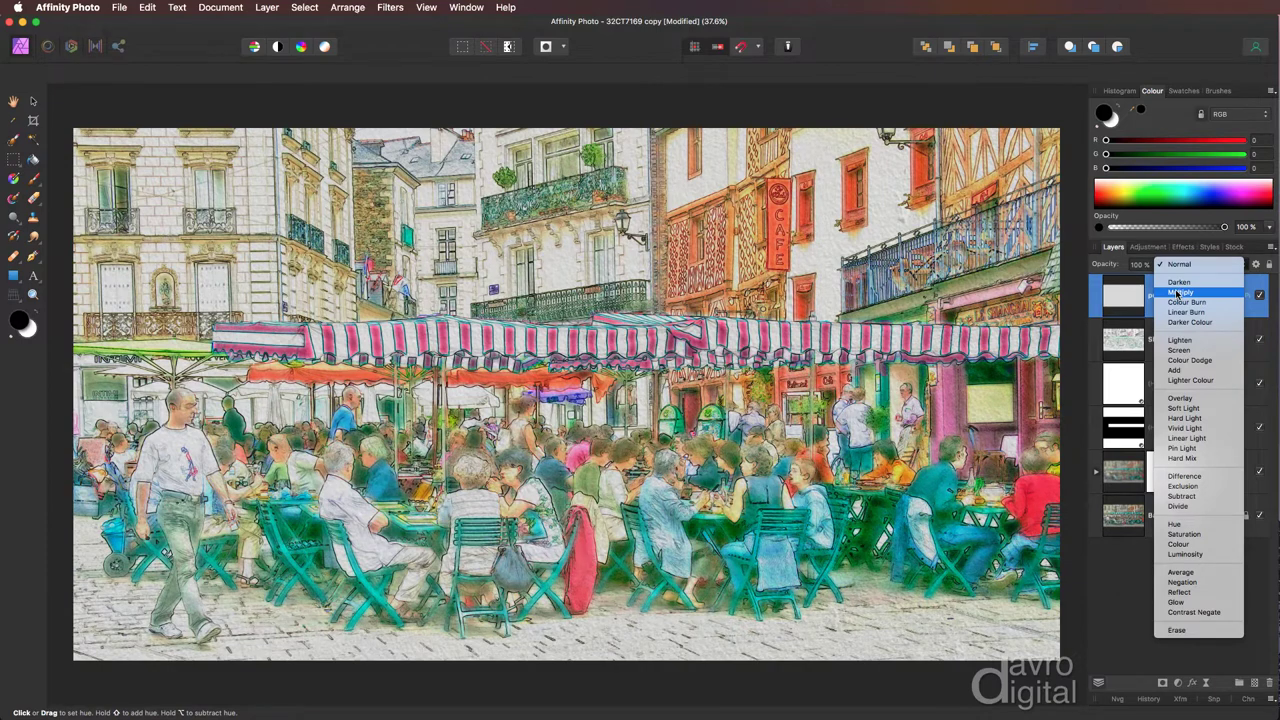
Blend the texture layer in Multiply and set its opacity to 89%
left_click(1178, 293)
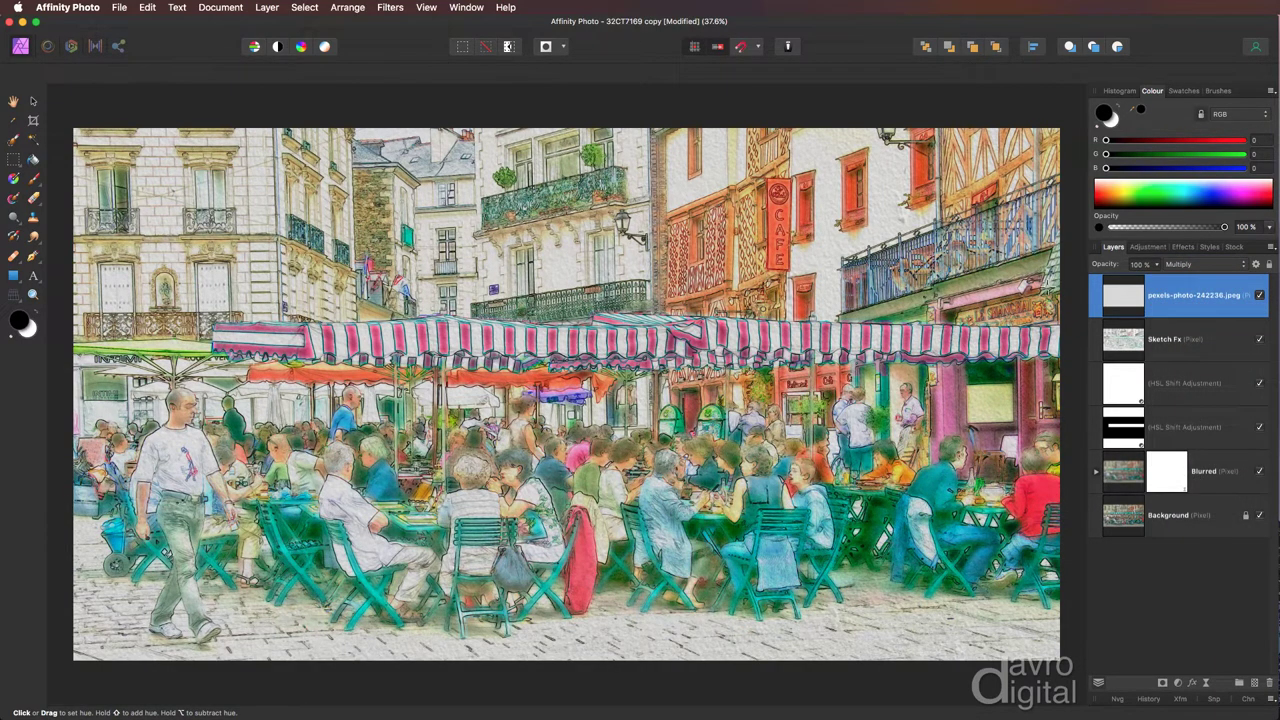
key("super+1")
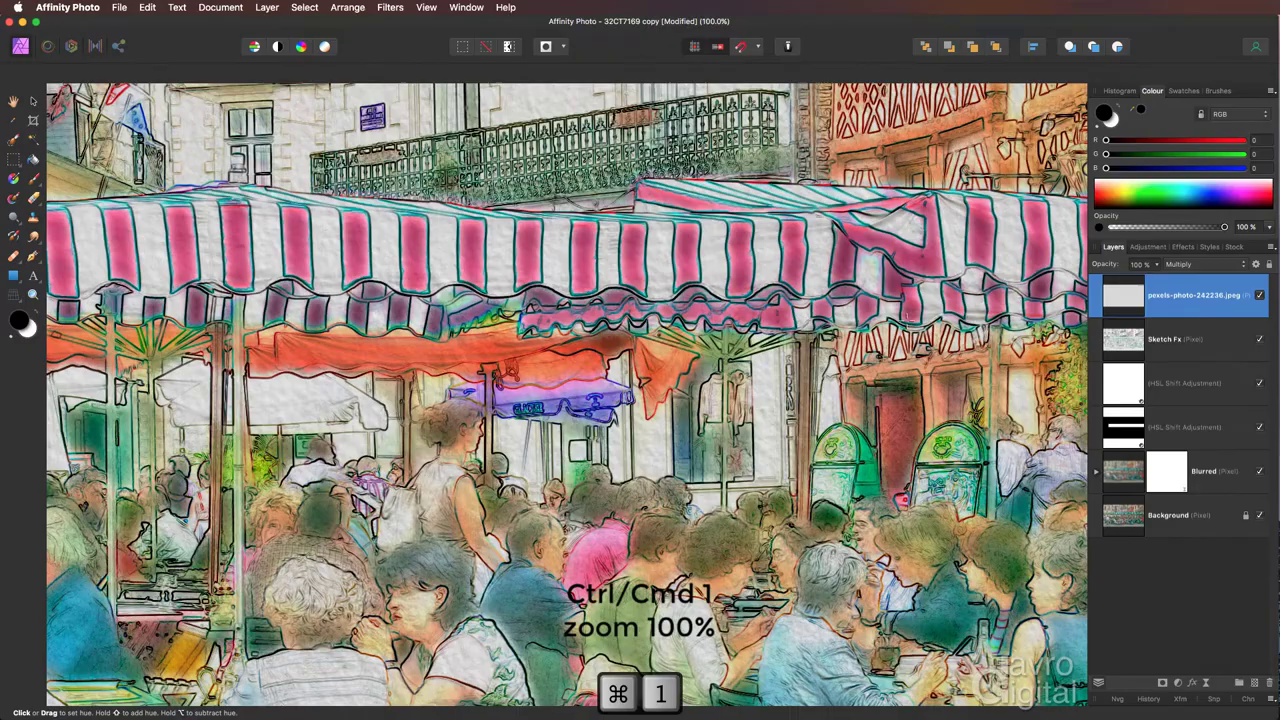
left_click_drag(818, 160, 800, 310)
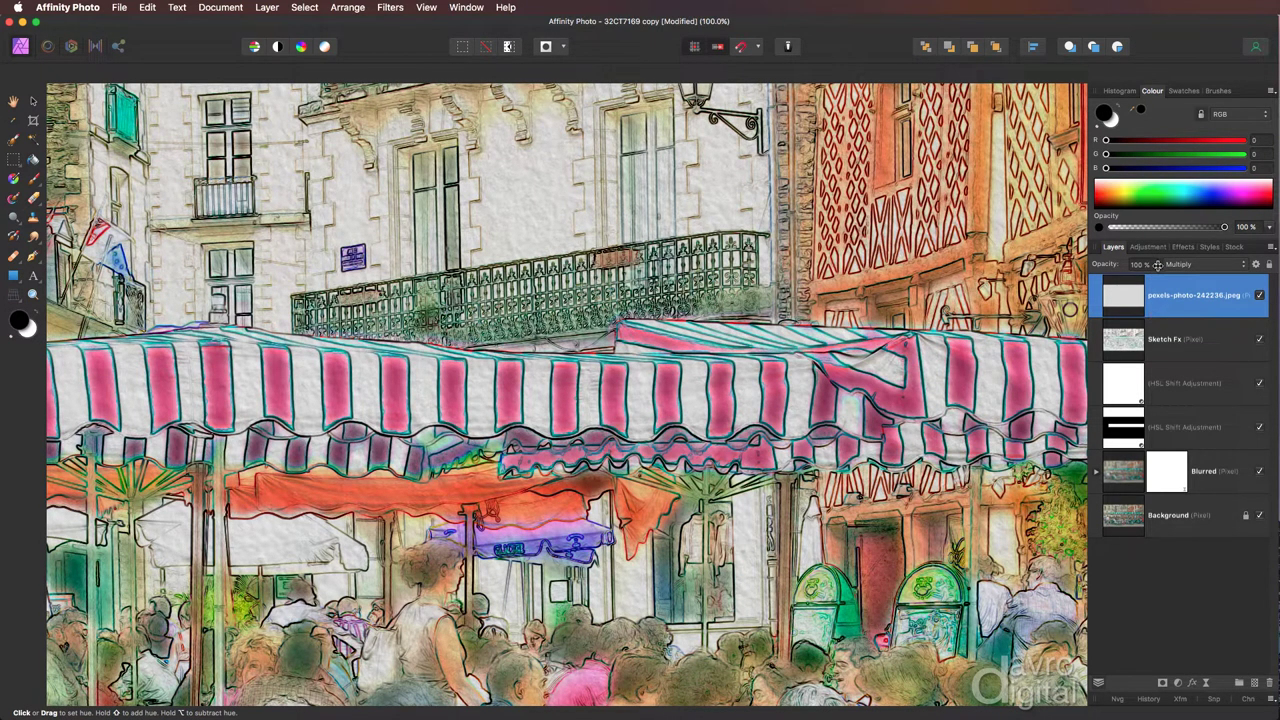
left_click_drag(1159, 264, 1148, 280)
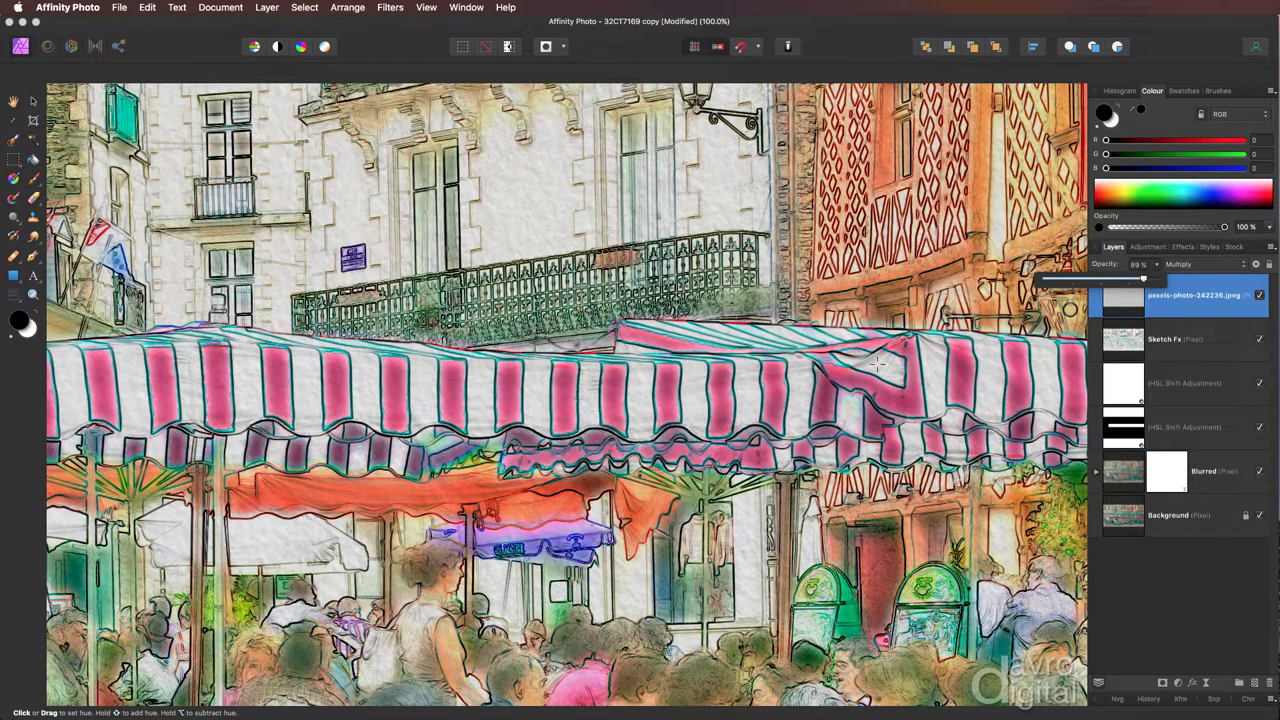
key("super+0")
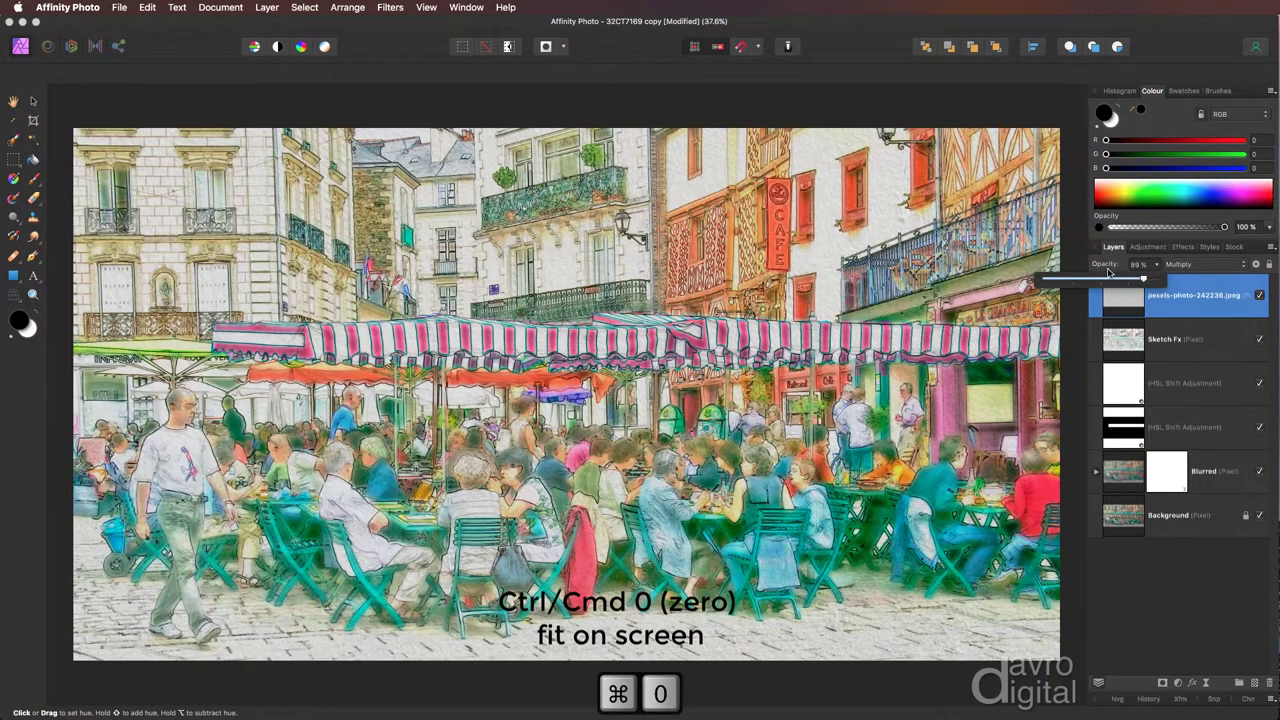
left_click(1107, 262)
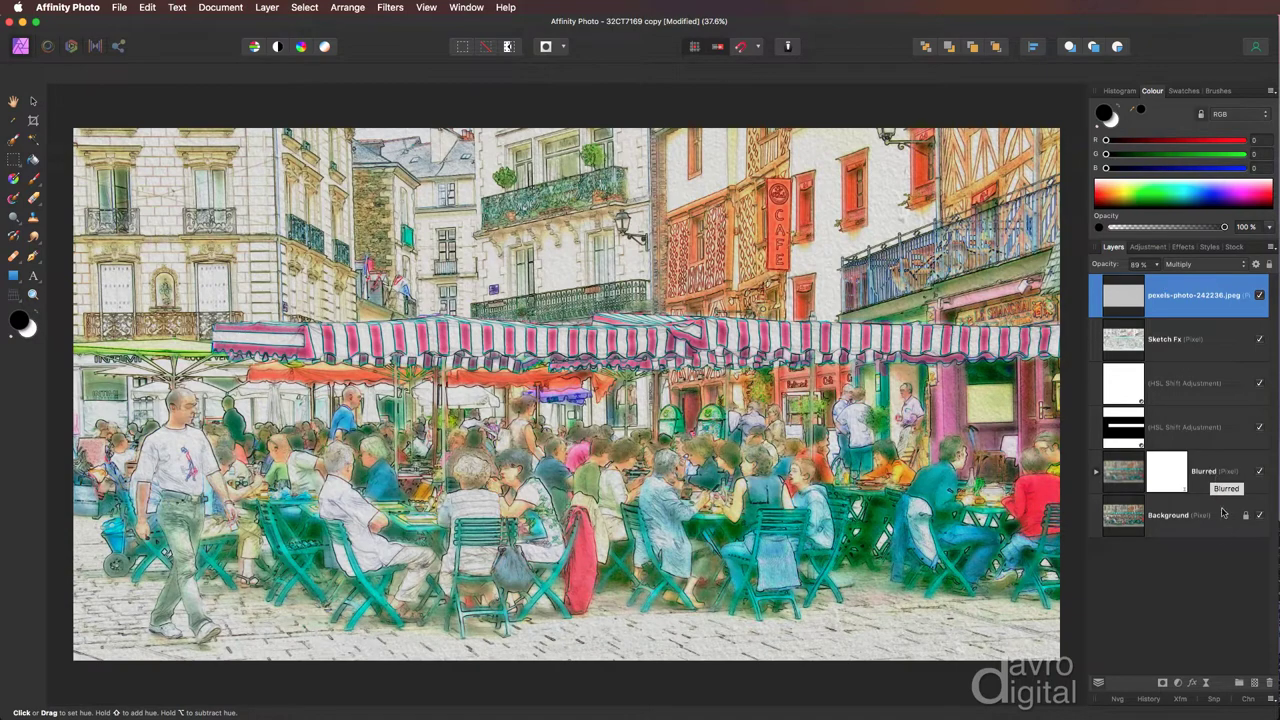
Add a new empty pixel layer on top and switch to the Paint Brush in white
left_click(1257, 684)
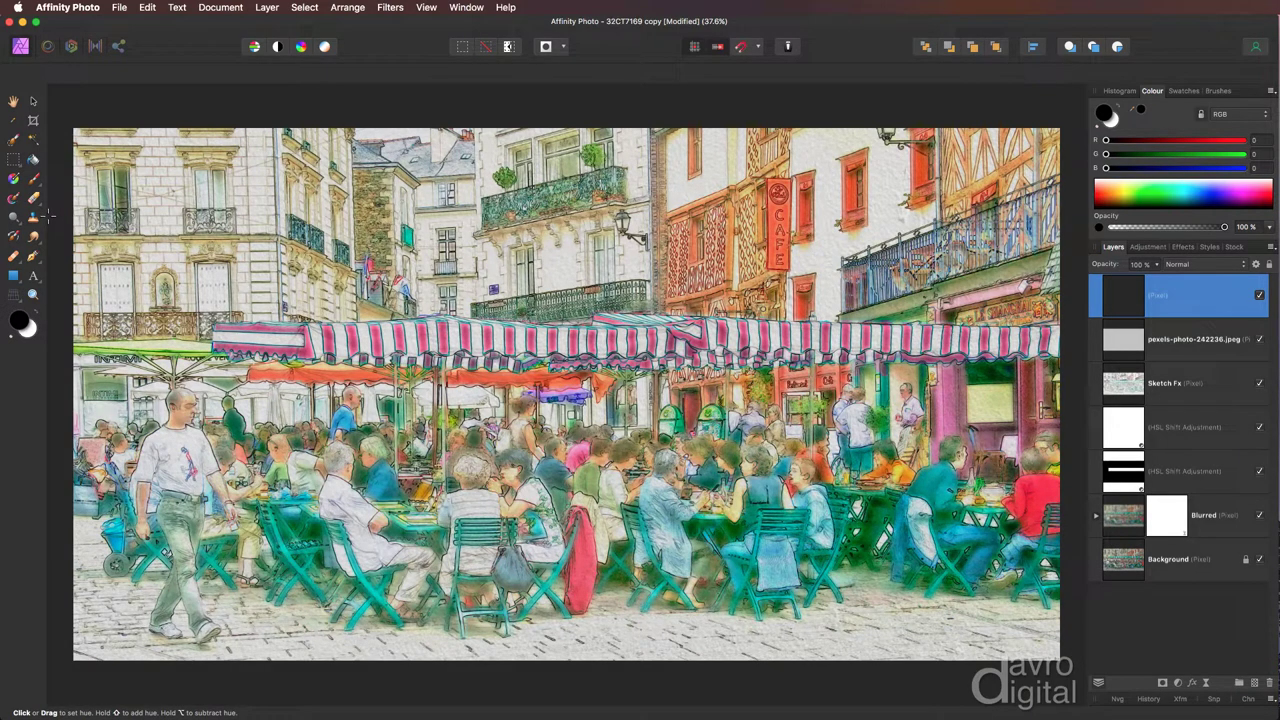
key("x")
left_click(33, 178)
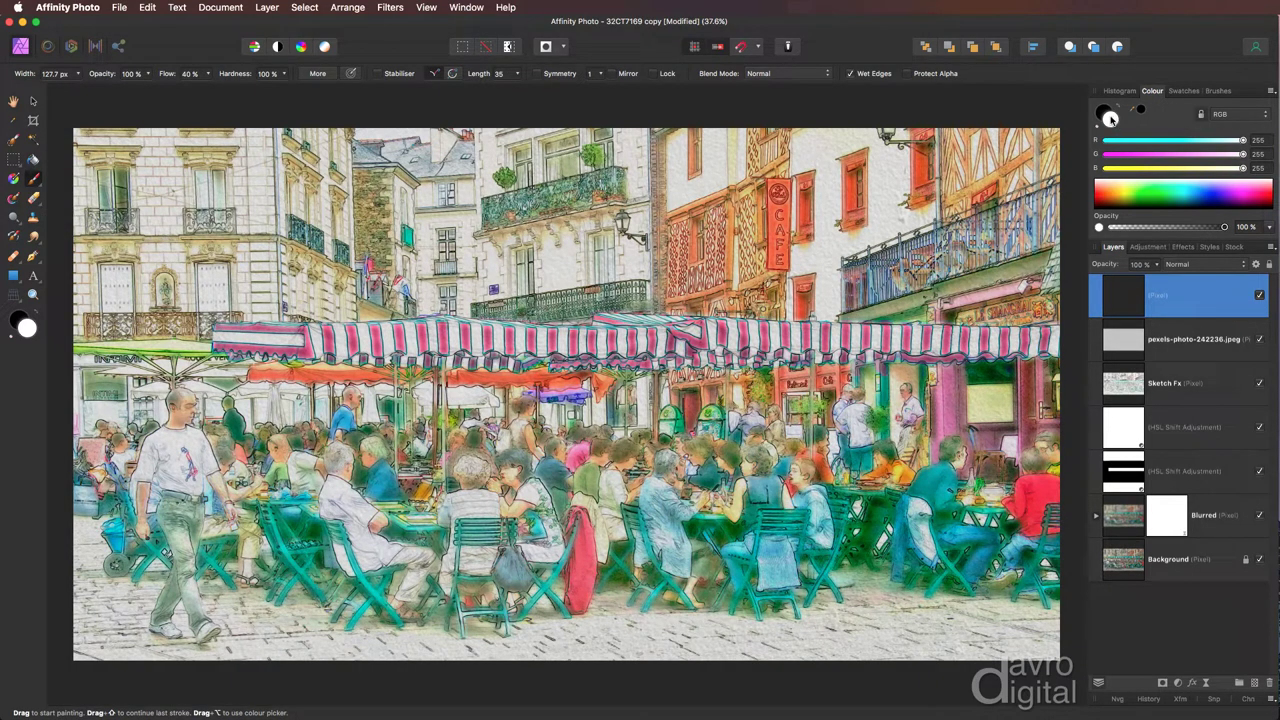
Choose the Dry Media Round Chalk brush and enlarge it to 127.7 px
left_click(1218, 91)
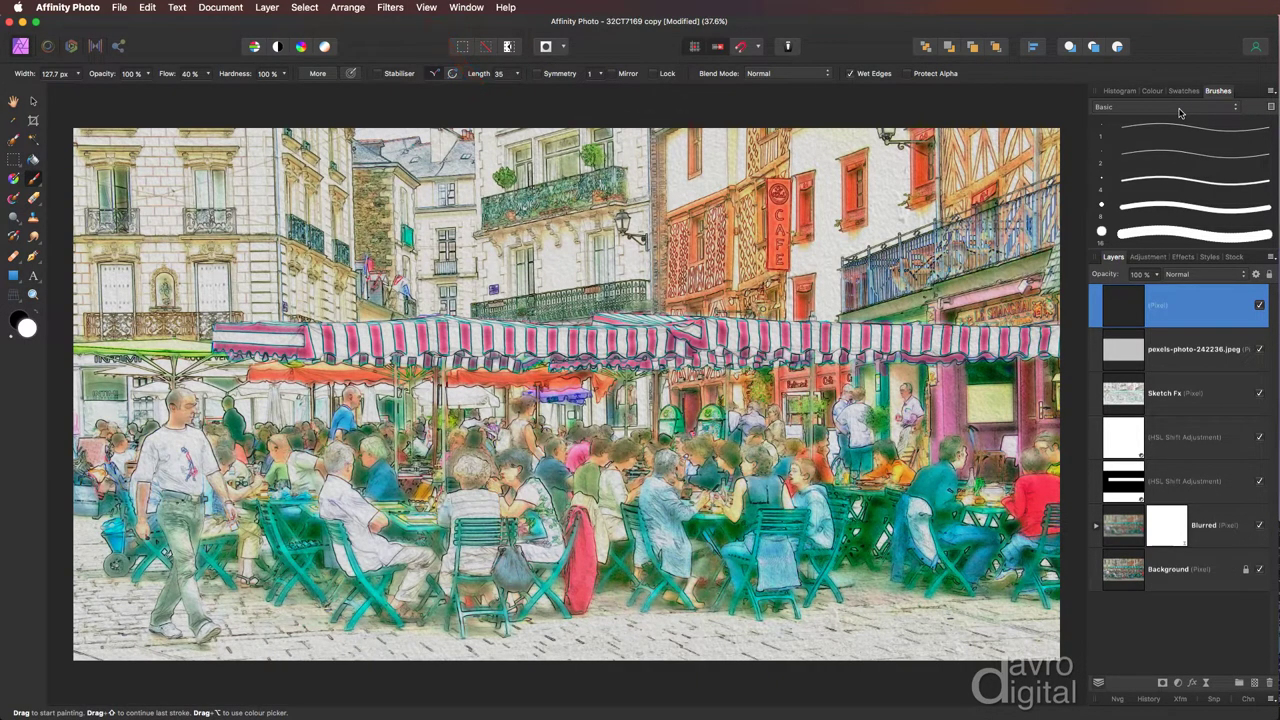
left_click(1131, 110)
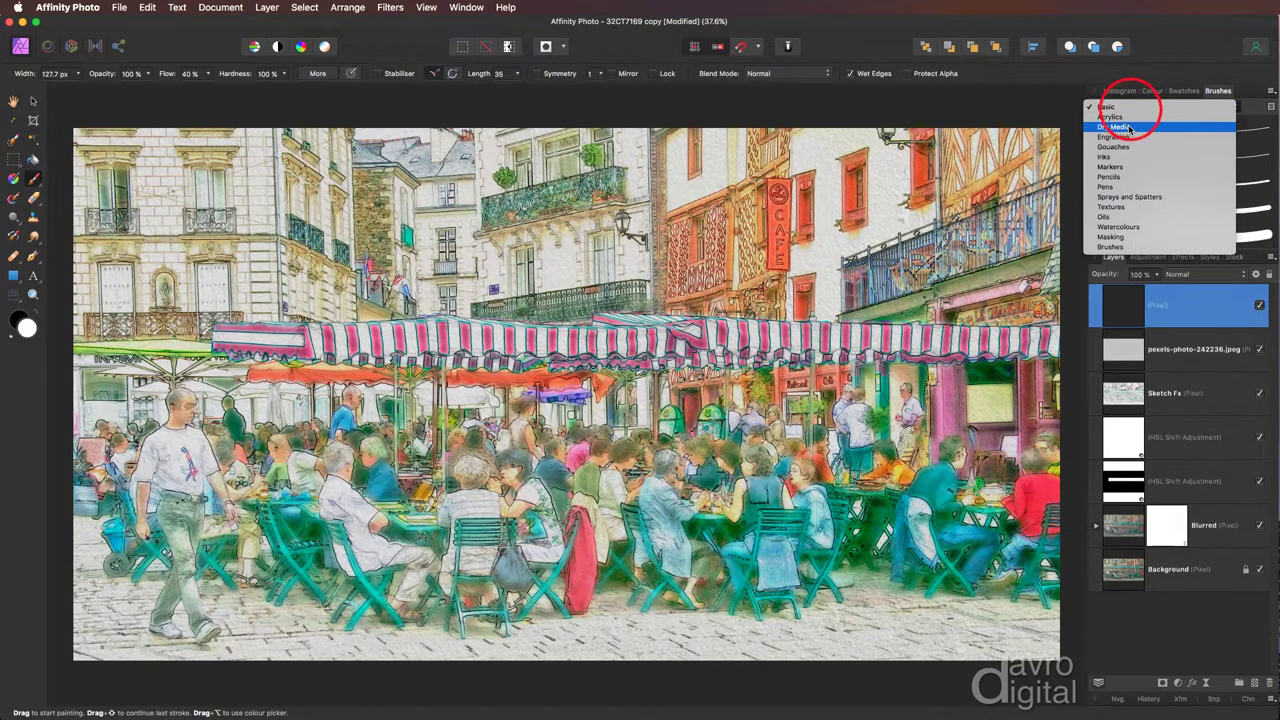
left_click(1129, 127)
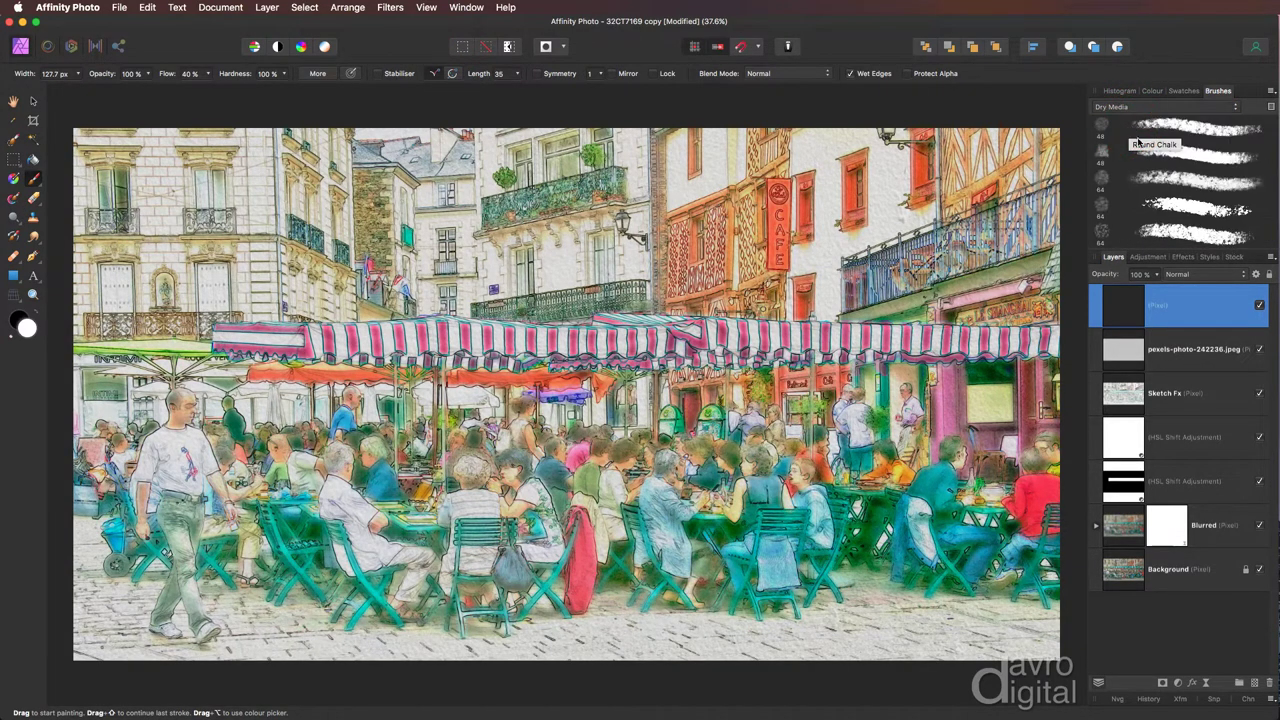
left_click(1159, 152)
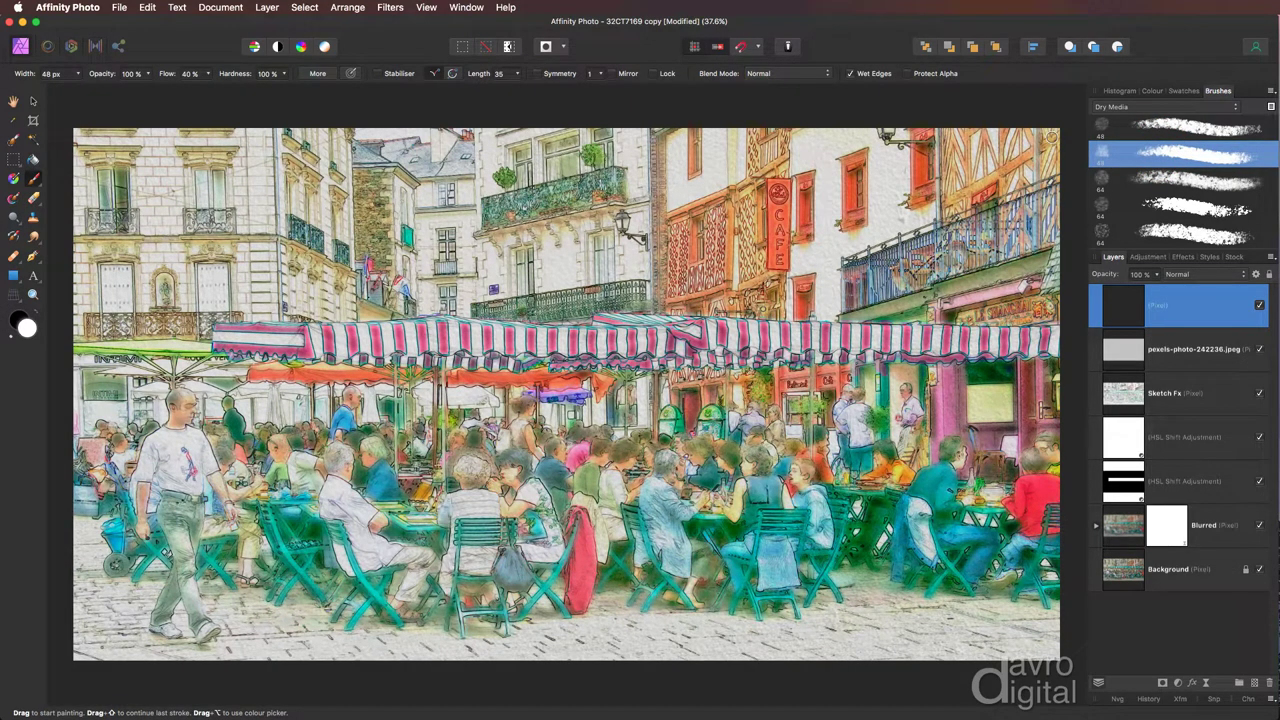
key("bracketright")
key("bracketright")
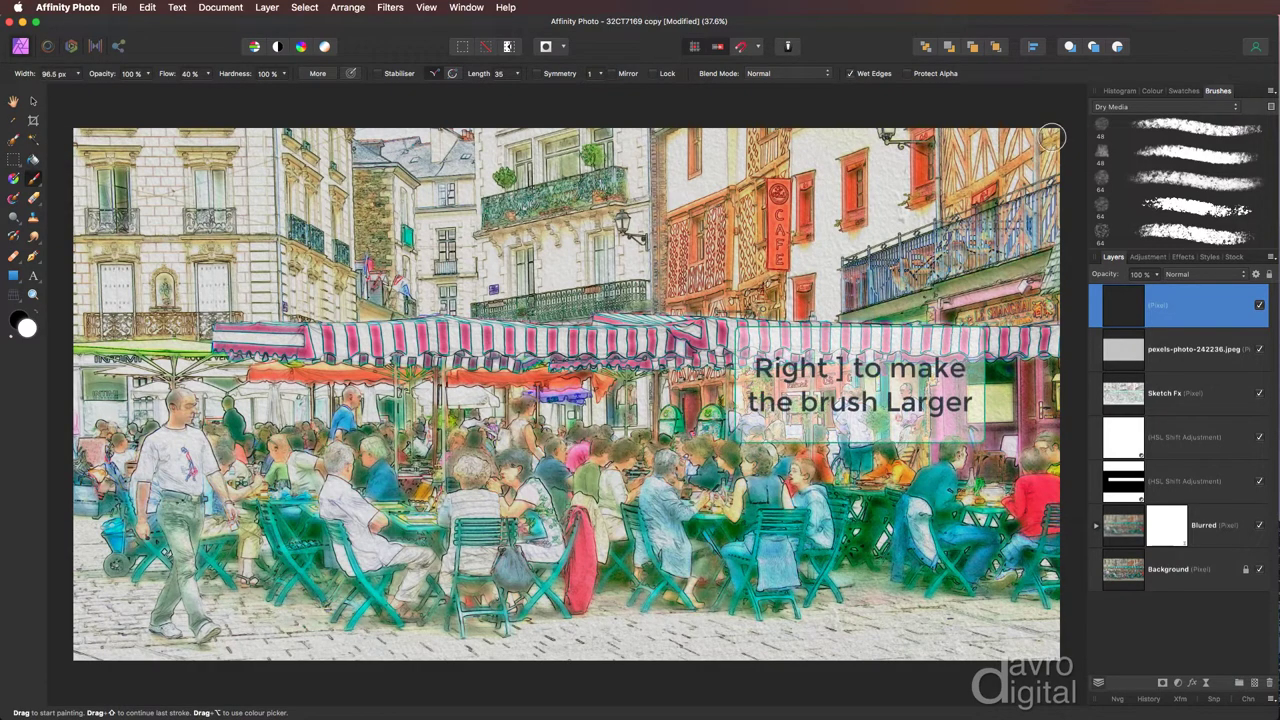
key("bracketright")
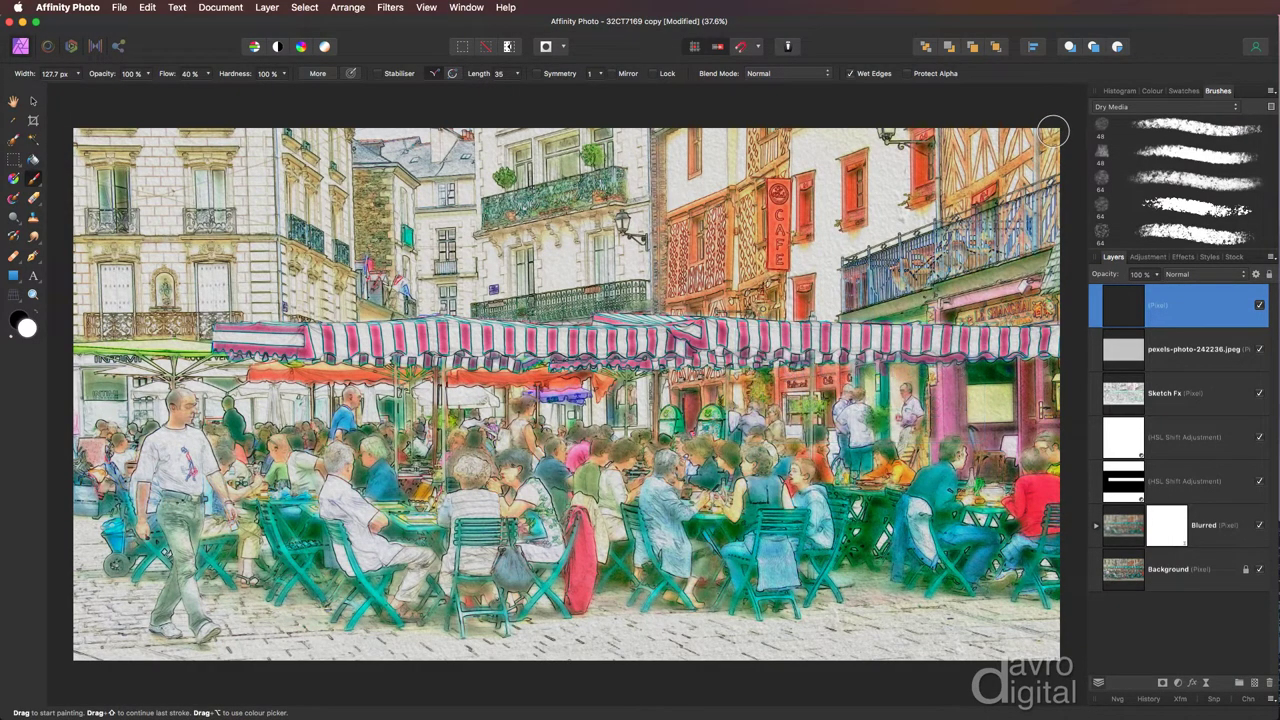
Brush rough white chalk strokes around the café image's edges, starting with the right and bottom sides
mouse_move(1052, 122)
left_mouse_down()
mouse_move(1069, 522)
mouse_move(1054, 657)
mouse_move(758, 664)
mouse_move(230, 646)
mouse_move(200, 670)
left_mouse_up()
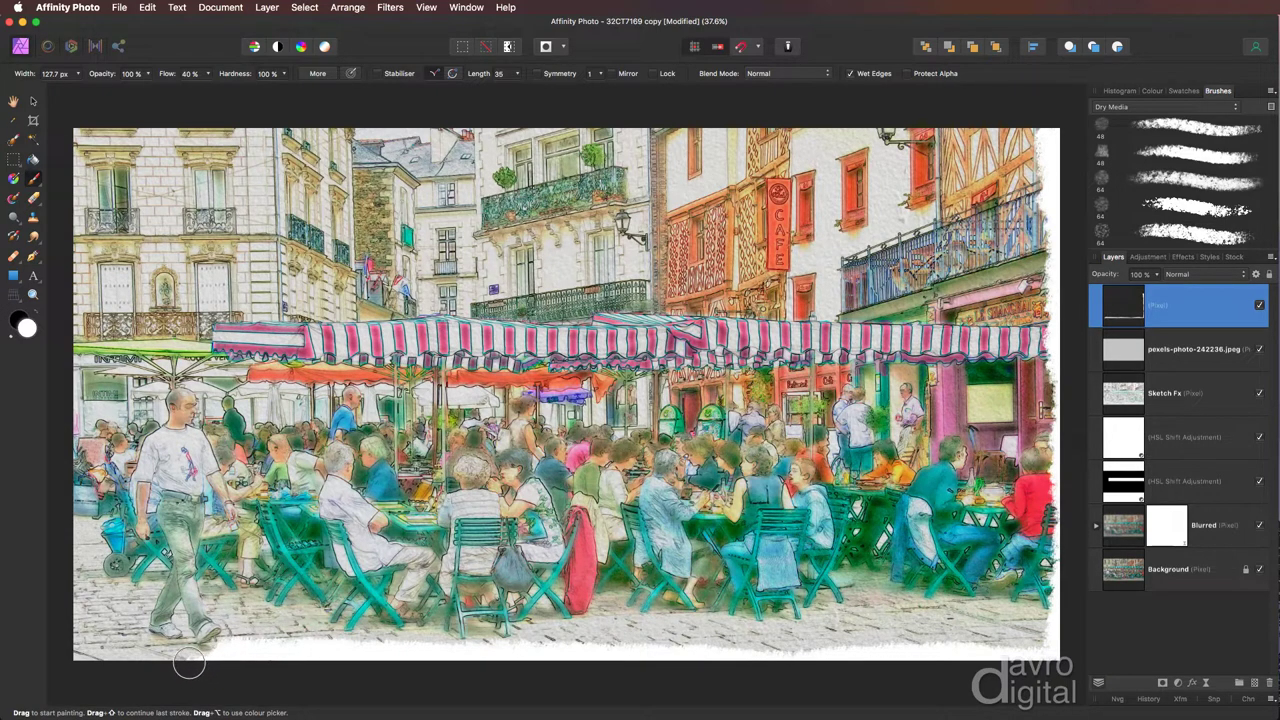
mouse_move(185, 660)
left_mouse_down()
mouse_move(64, 649)
mouse_move(85, 645)
mouse_move(70, 290)
mouse_move(79, 123)
mouse_move(800, 123)
mouse_move(904, 139)
mouse_move(1046, 125)
left_mouse_up()
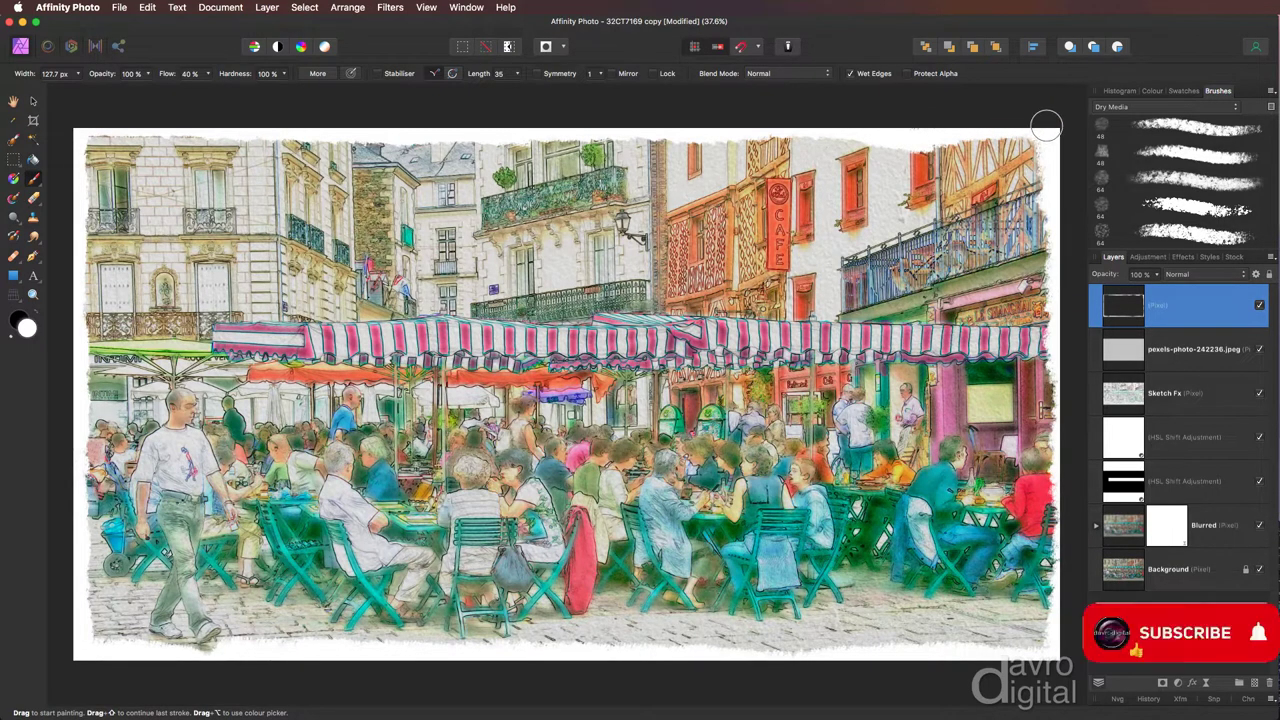
Add a Curves adjustment layer just above the Sketch Fx layer
left_click(1191, 393)
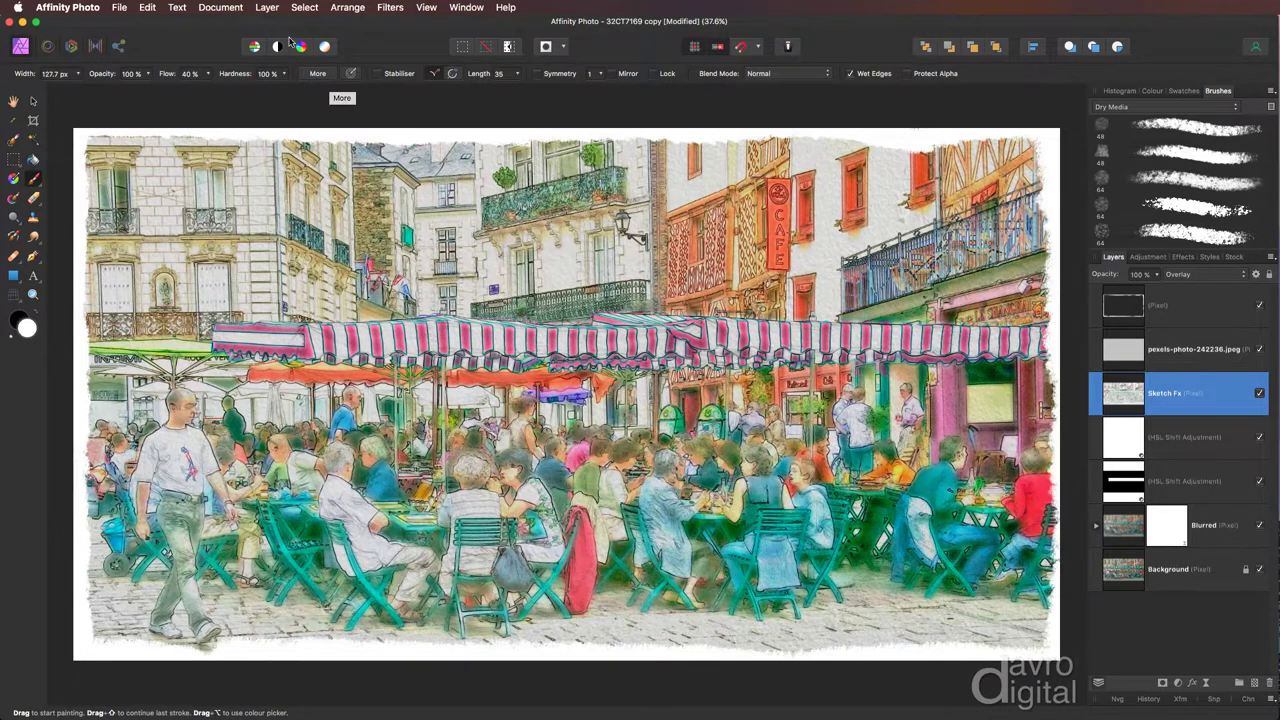
left_click(267, 8)
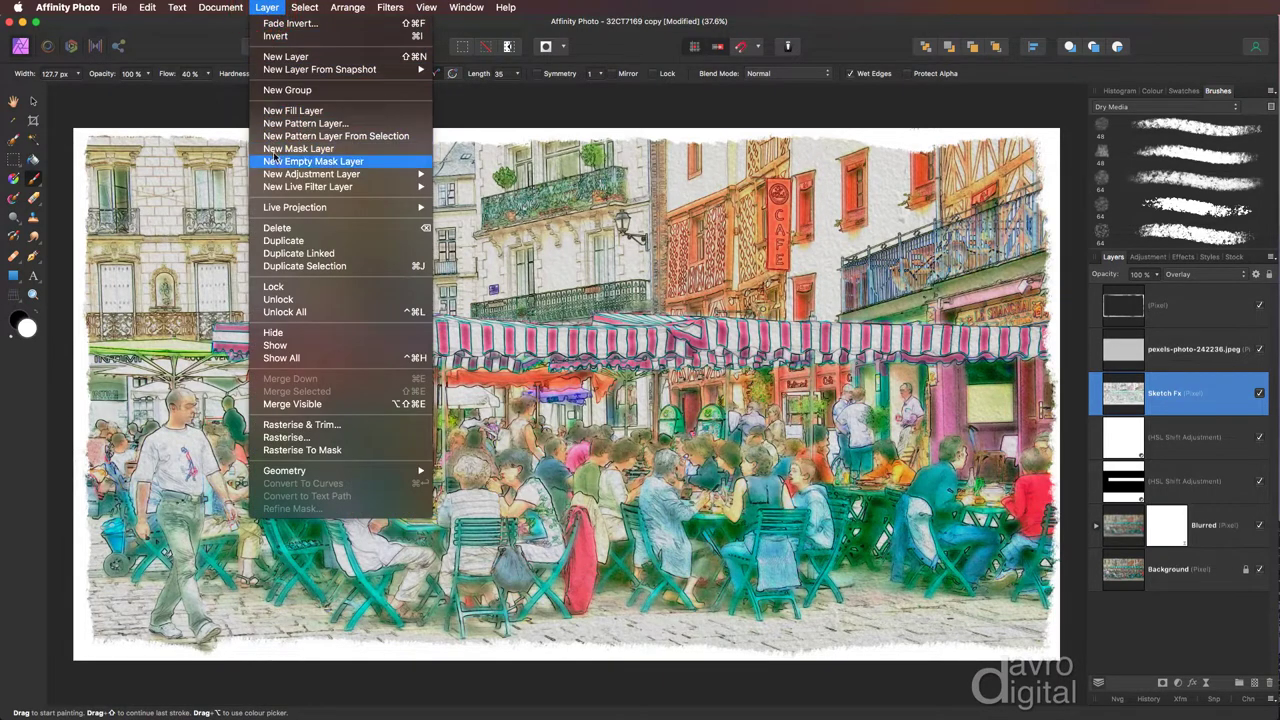
mouse_move(279, 177)
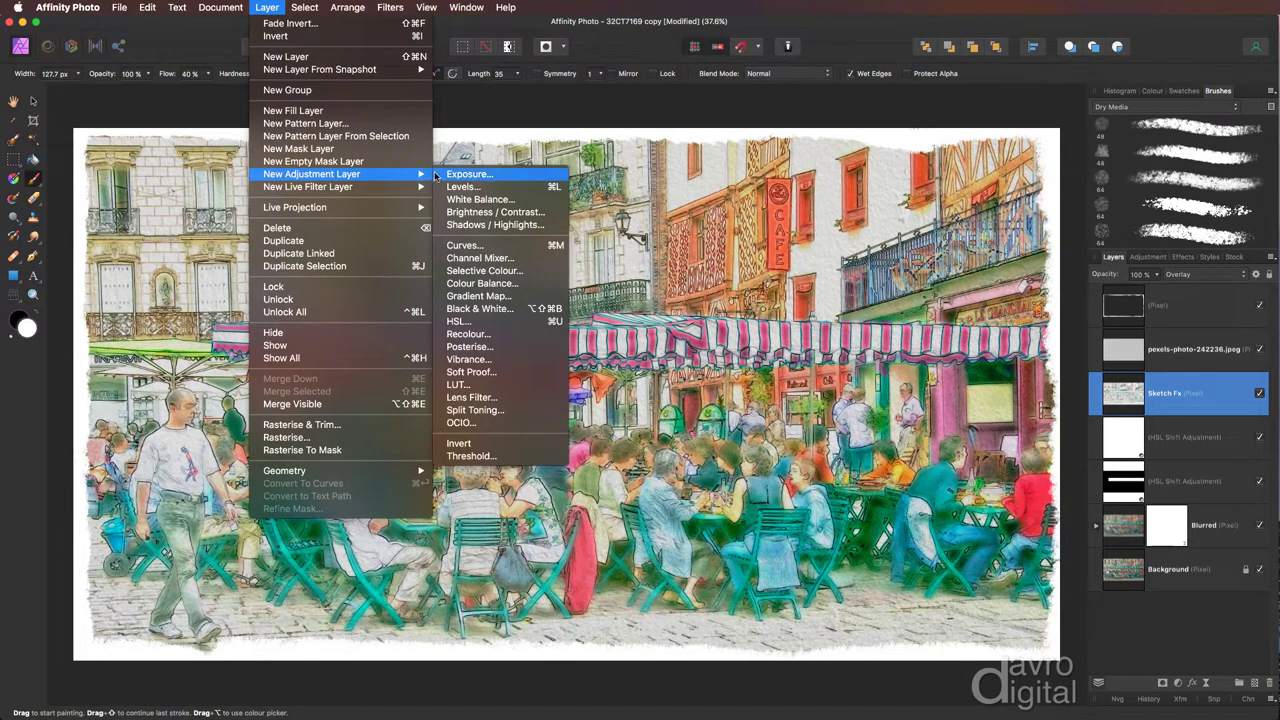
left_click(470, 245)
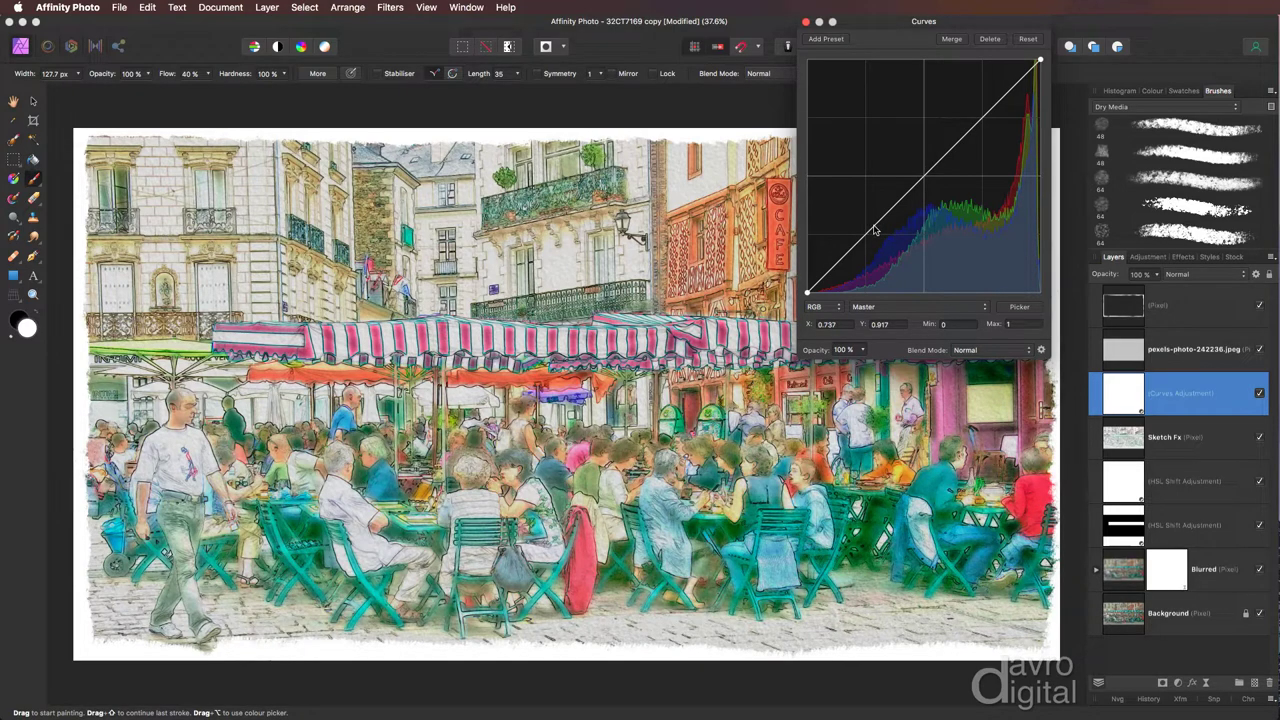
Shape a gentle S-curve by lifting the highlights and lowering the shadows
left_click_drag(873, 231, 877, 238)
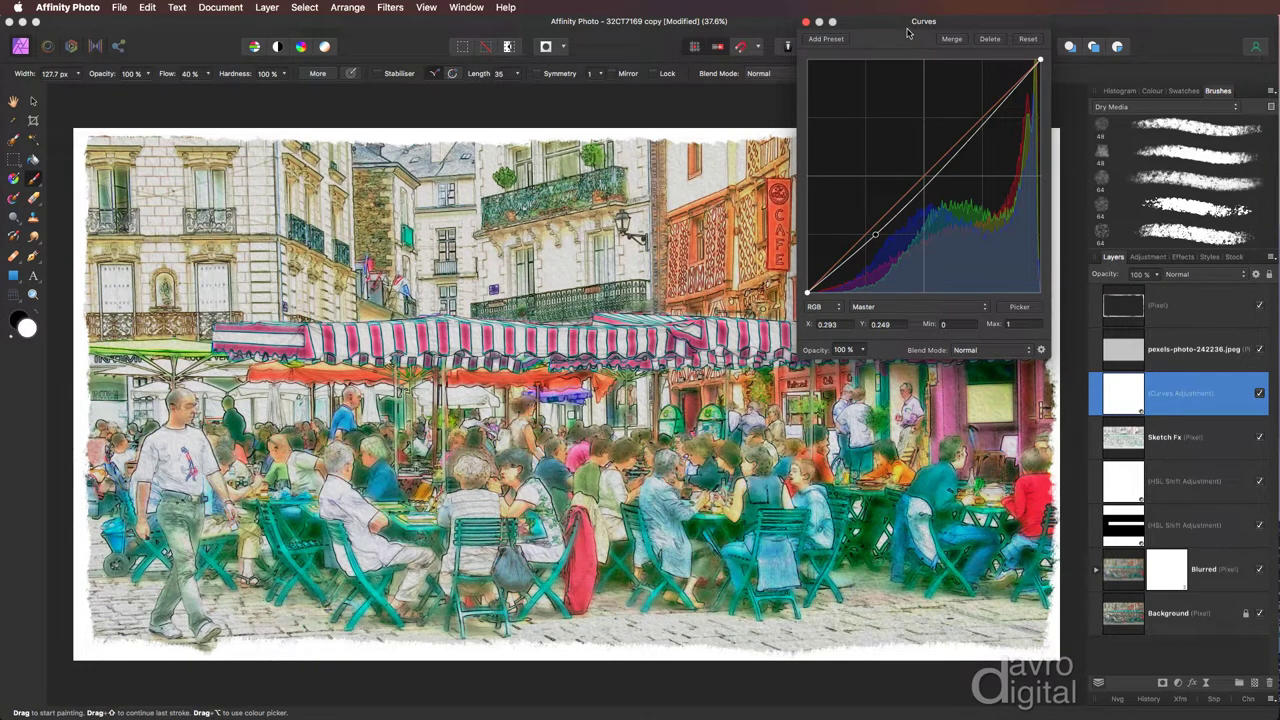
left_click_drag(906, 25, 1038, 31)
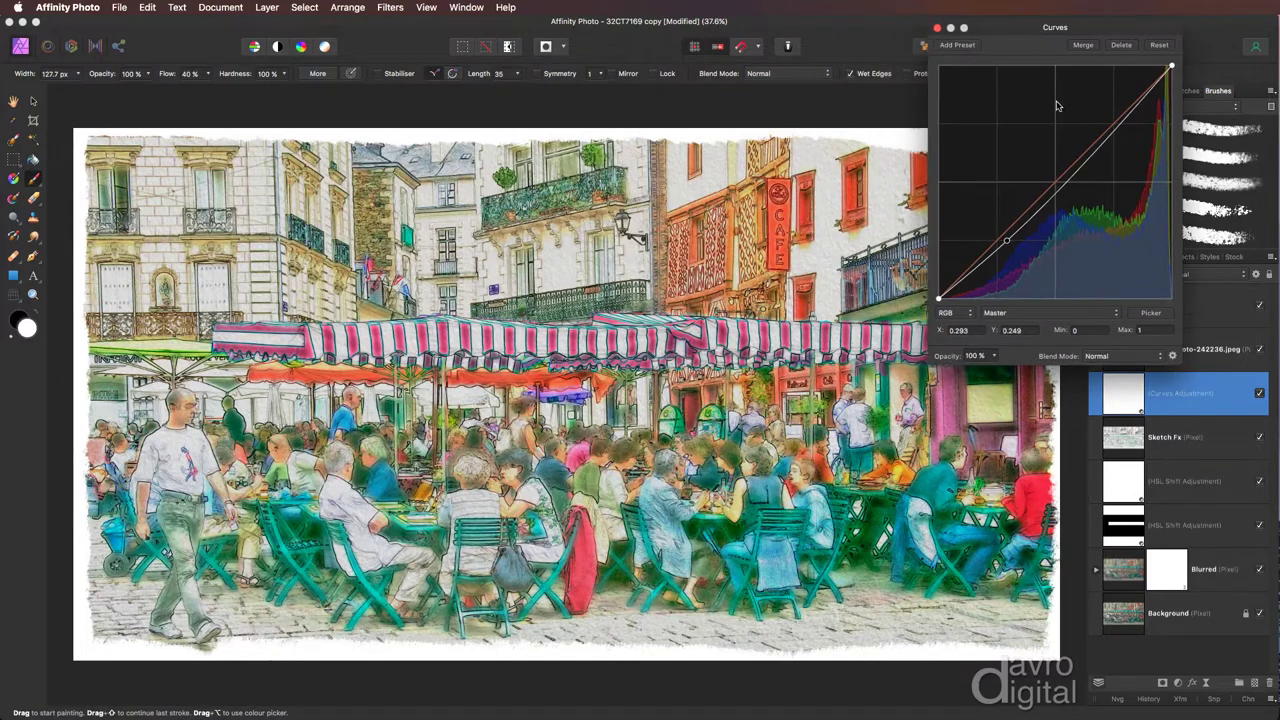
left_click_drag(1114, 127, 1112, 122)
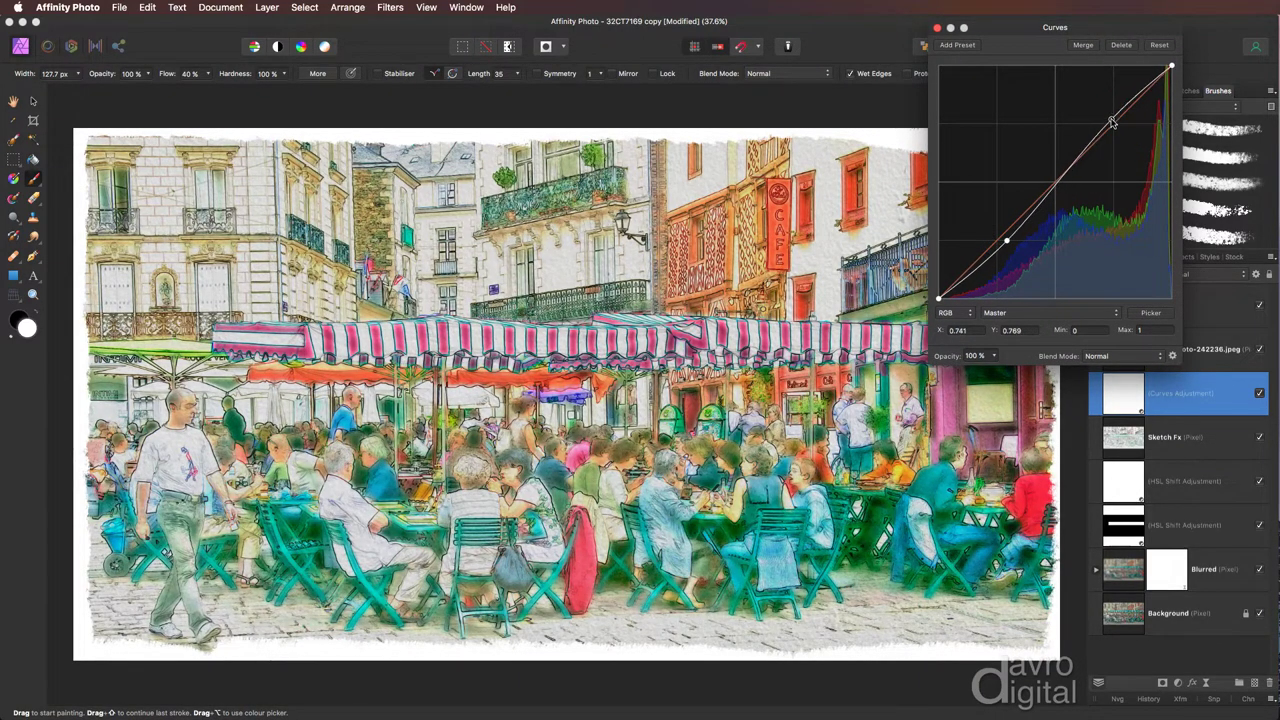
left_click(1006, 243)
left_click_drag(1006, 243, 1007, 243)
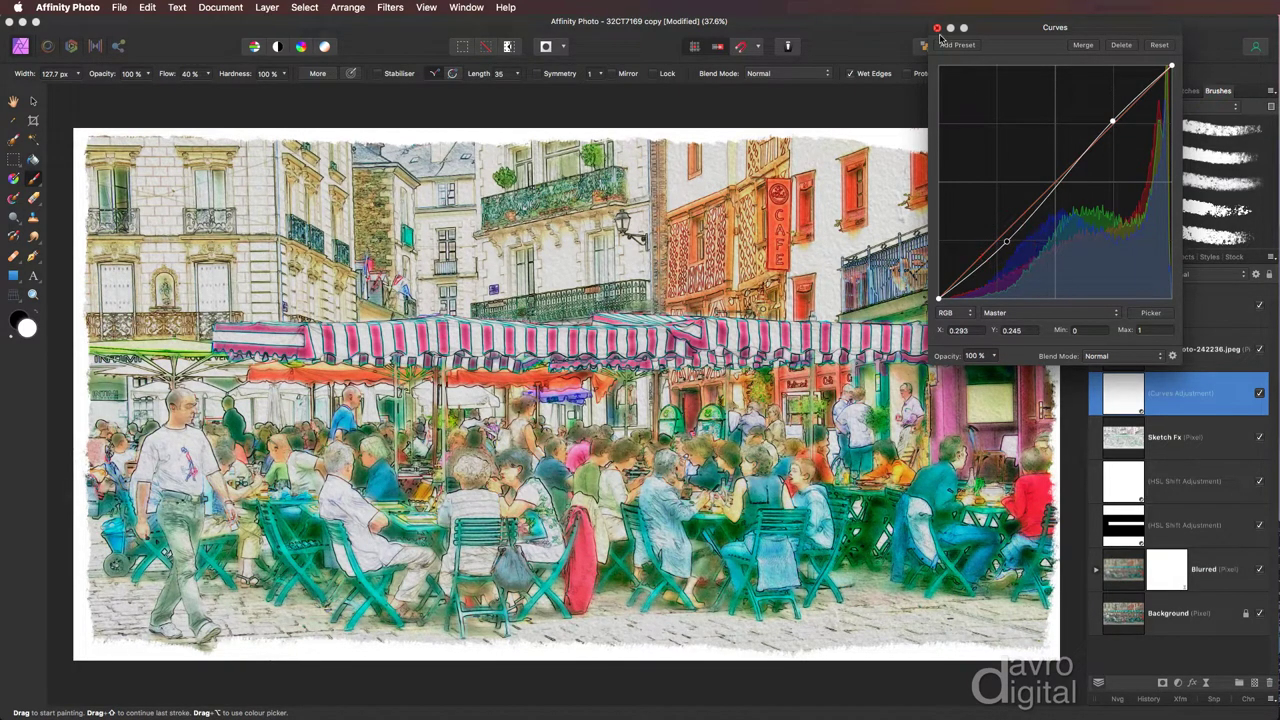
left_click(937, 29)
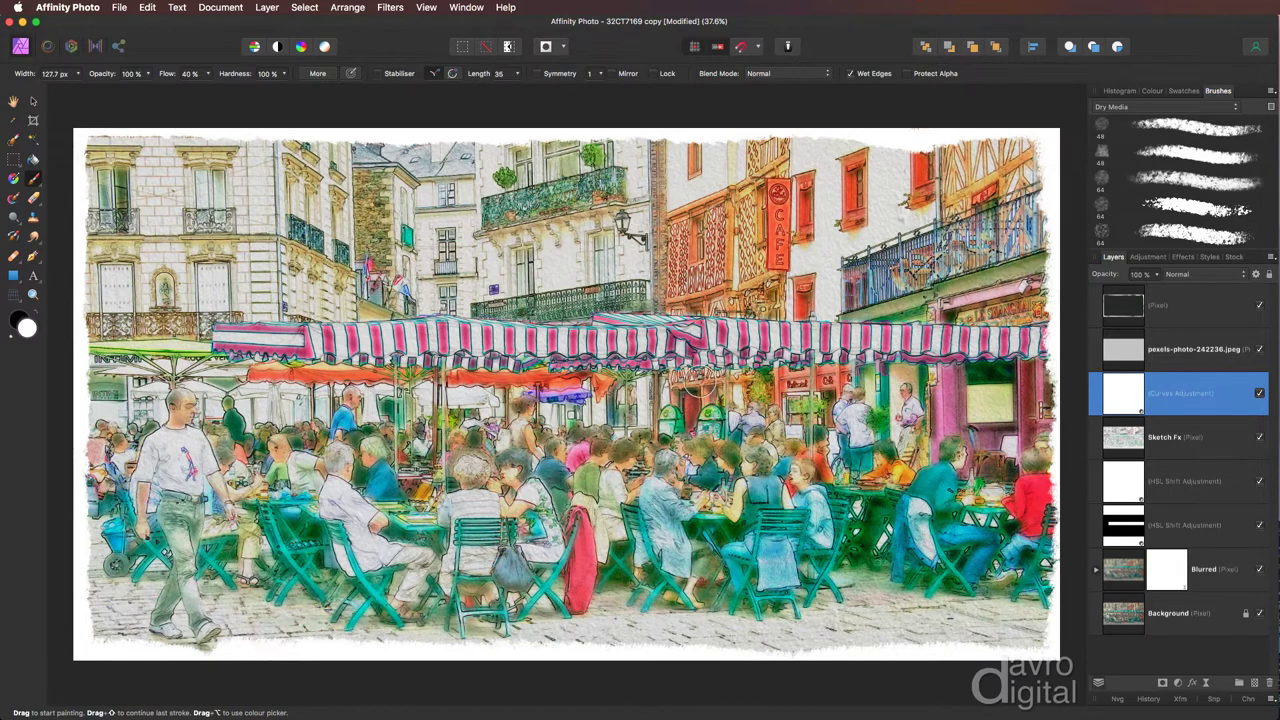
Pan across the seated diners at 100% zoom, then fit the whole artwork to the window
key("h")
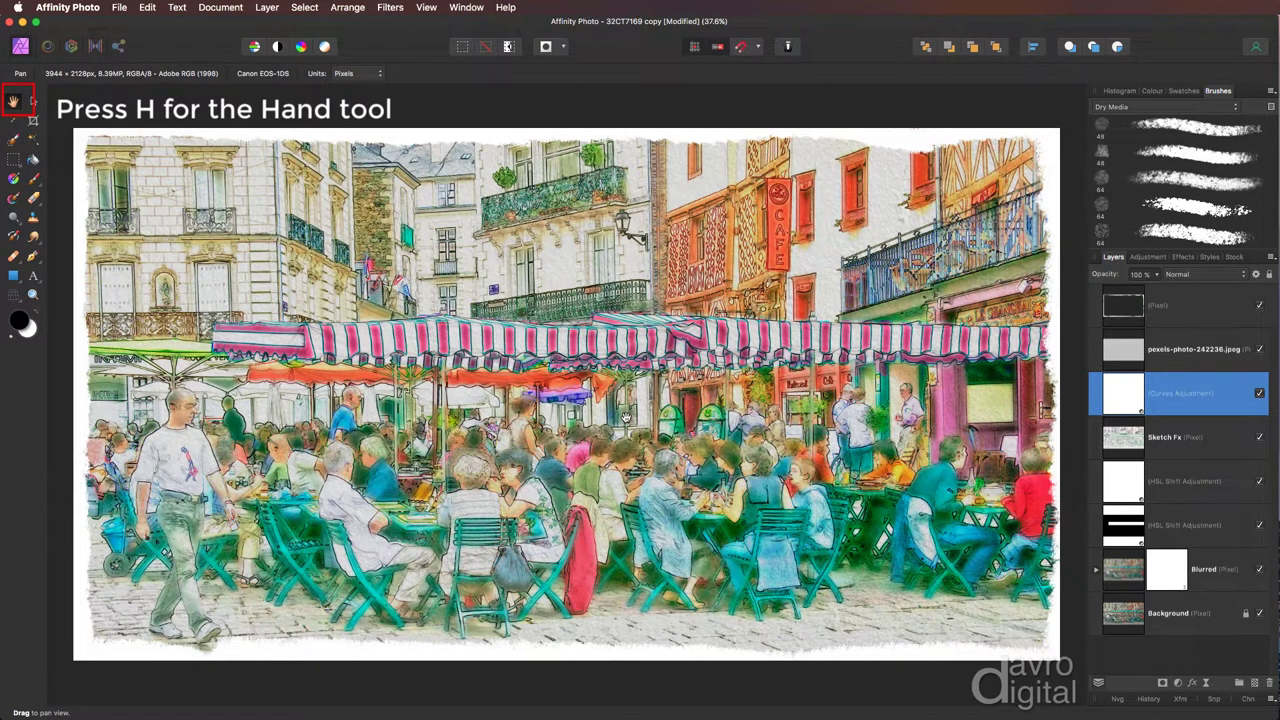
key("super+1")
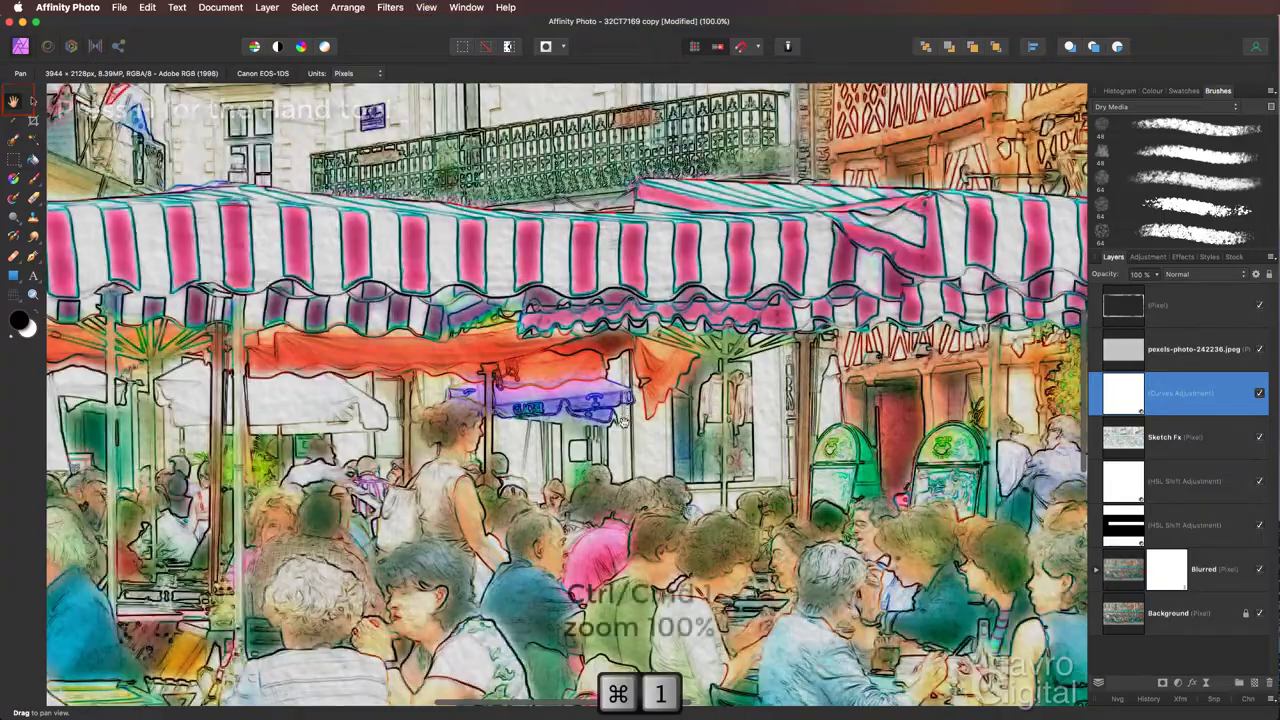
left_click_drag(640, 548, 740, 263)
left_click_drag(540, 480, 700, 474)
left_click_drag(546, 483, 723, 450)
left_click_drag(700, 316, 760, 366)
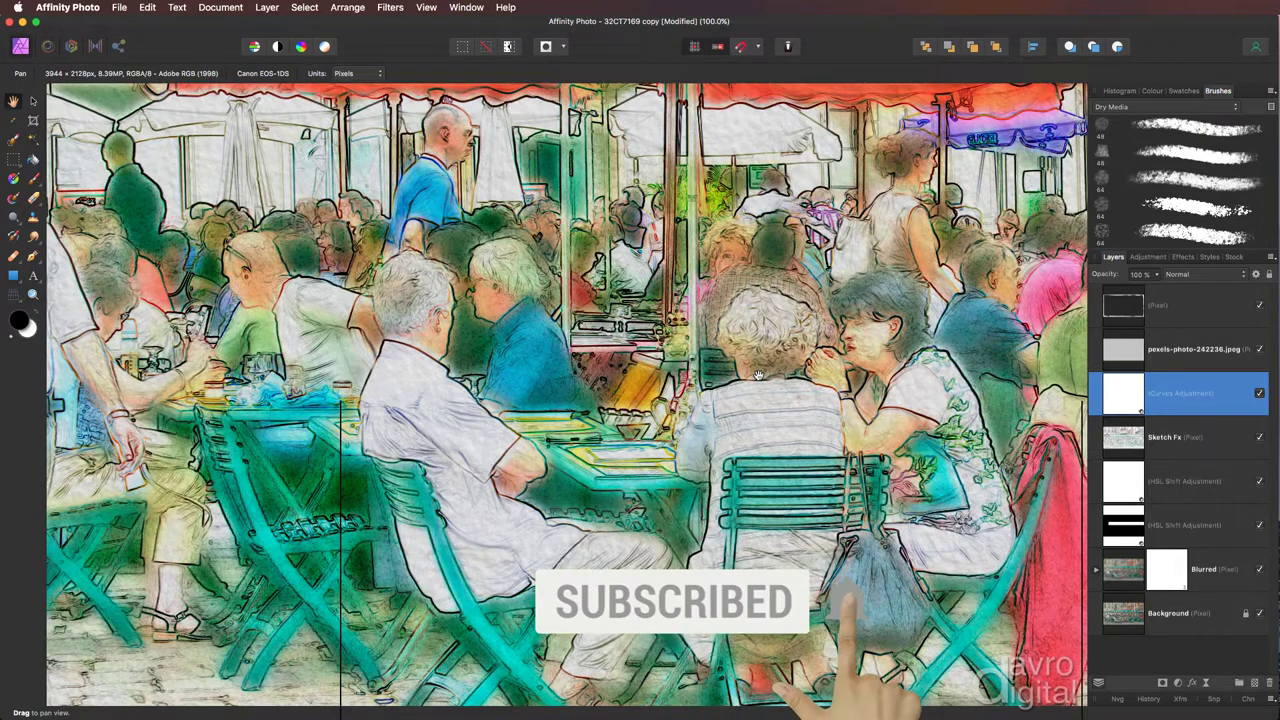
left_click_drag(894, 456, 650, 458)
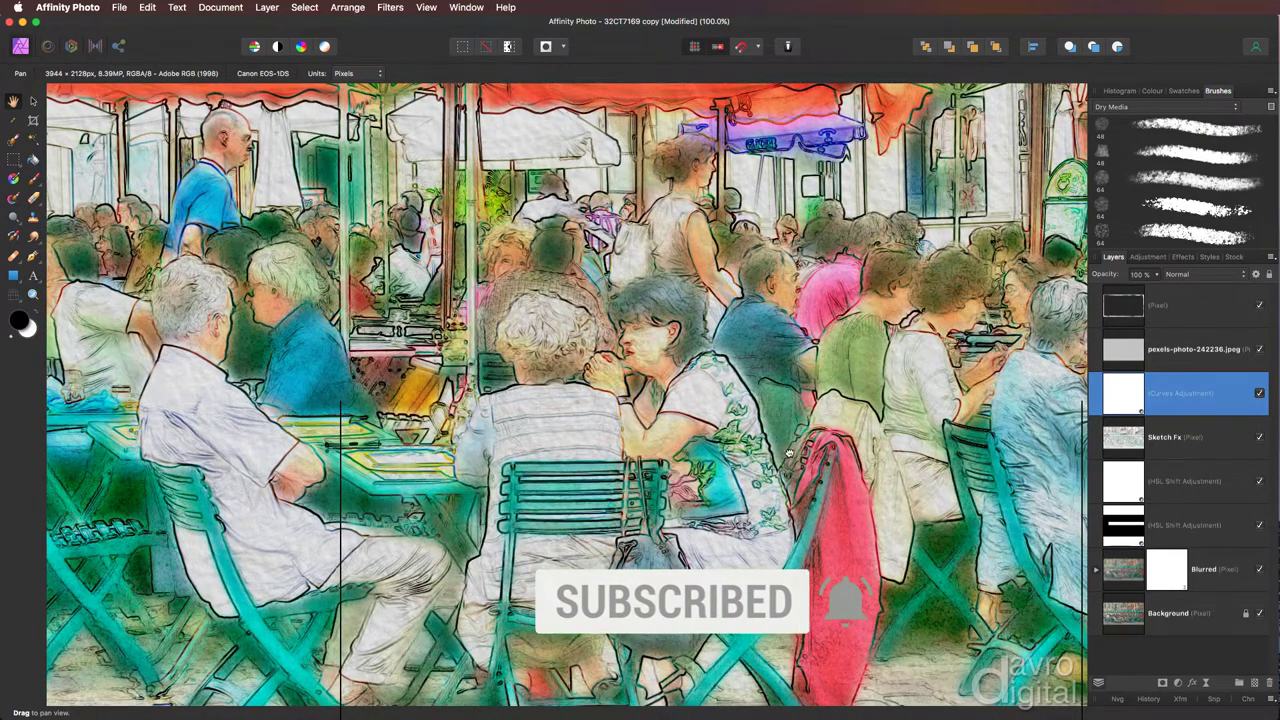
left_click_drag(790, 455, 510, 450)
left_click_drag(278, 447, 255, 466)
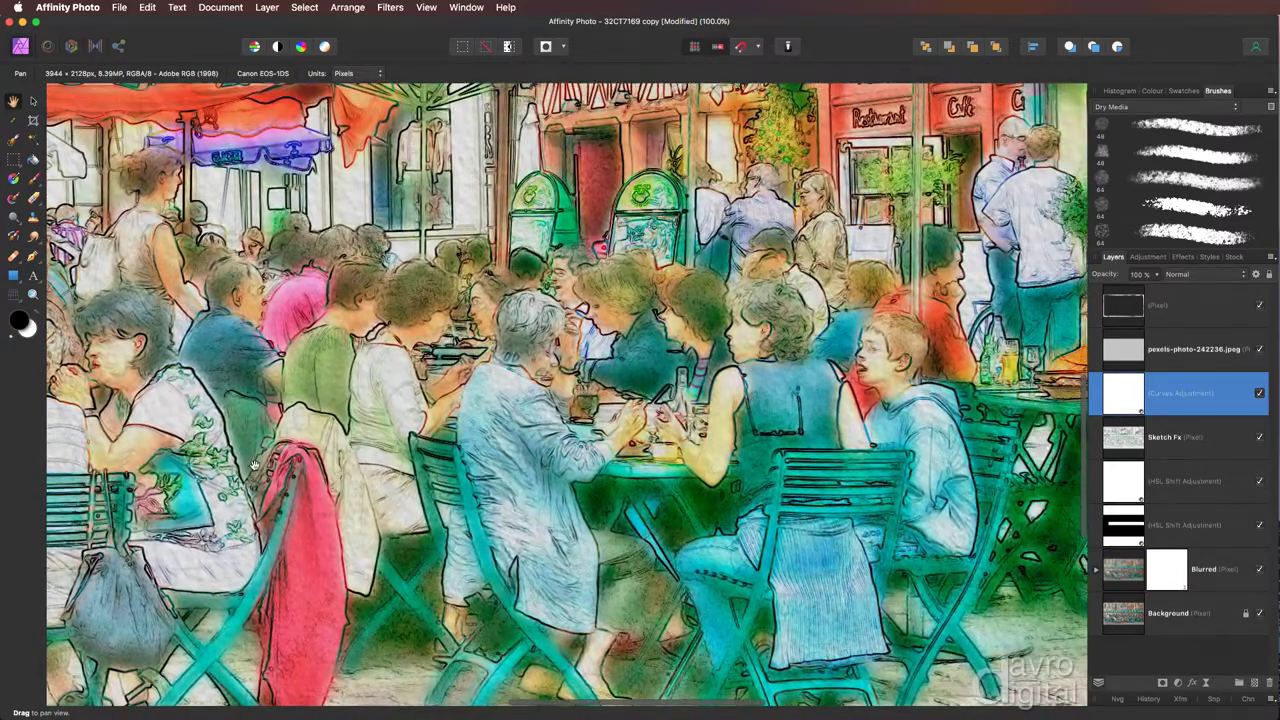
key("super+0")
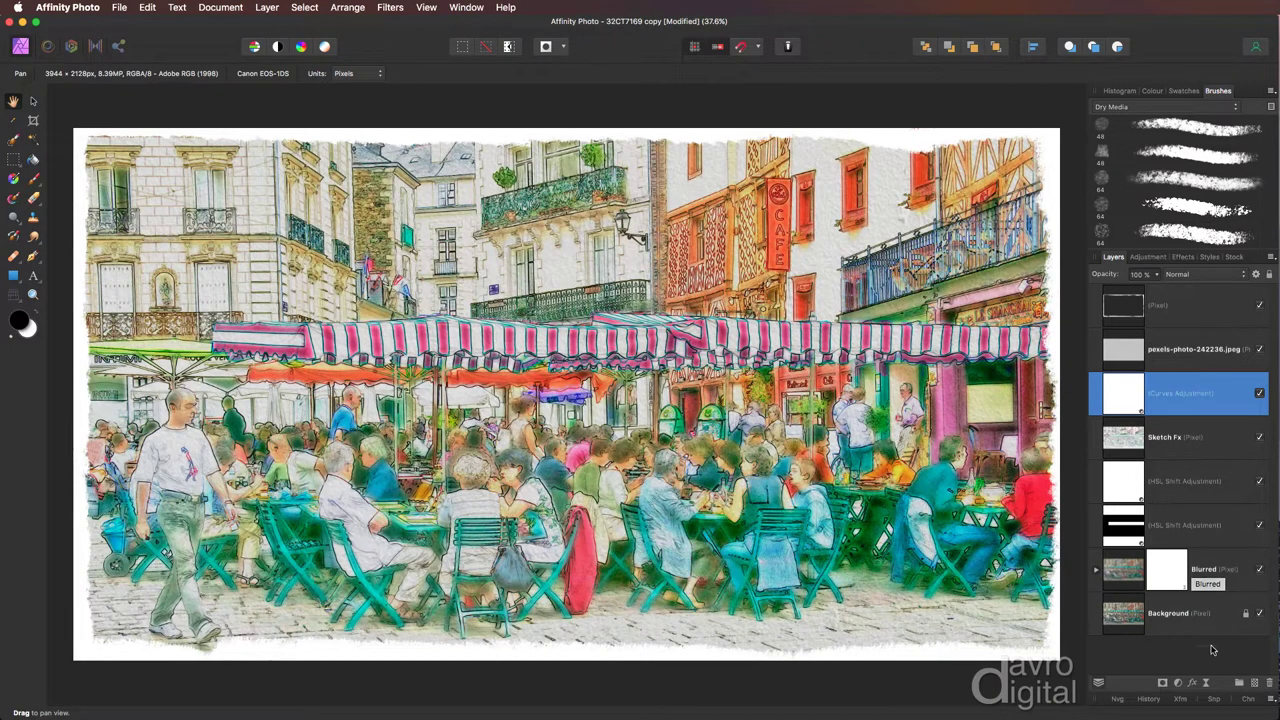
Add a document snapshot with its default dated name, Sunday, 21 February 2021 at 10:00:23
left_click(1214, 699)
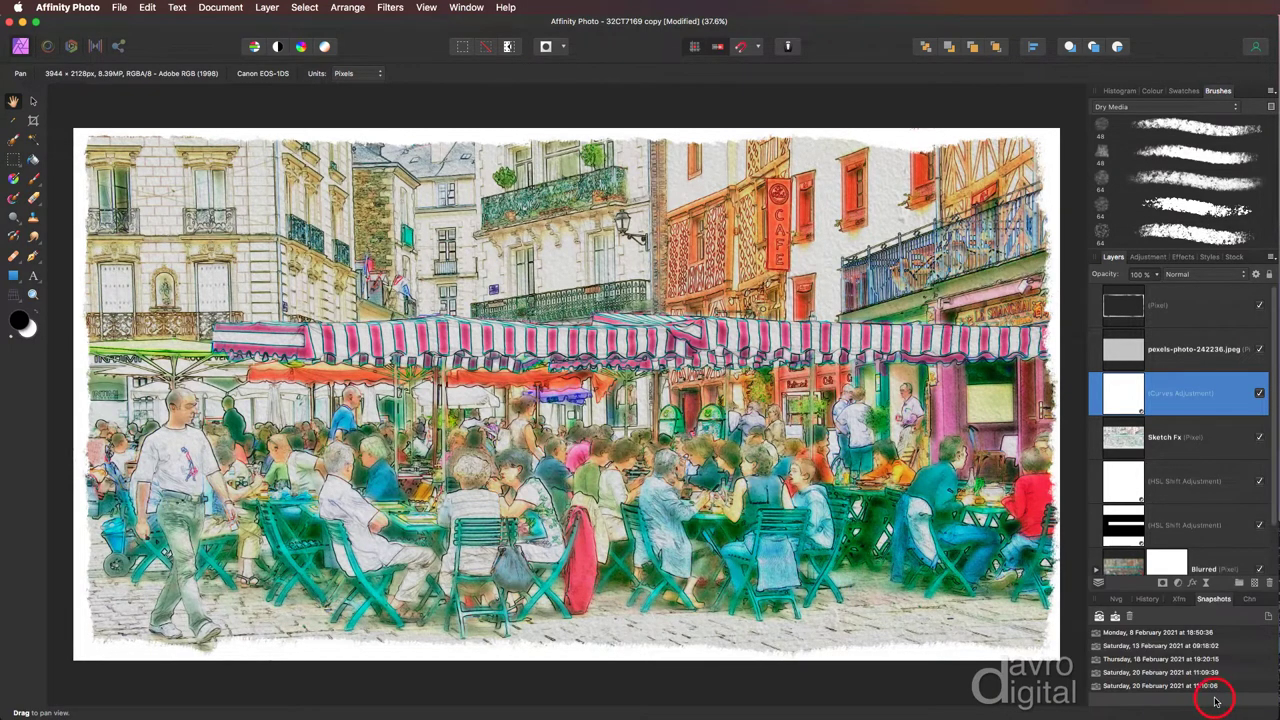
left_click(1212, 600)
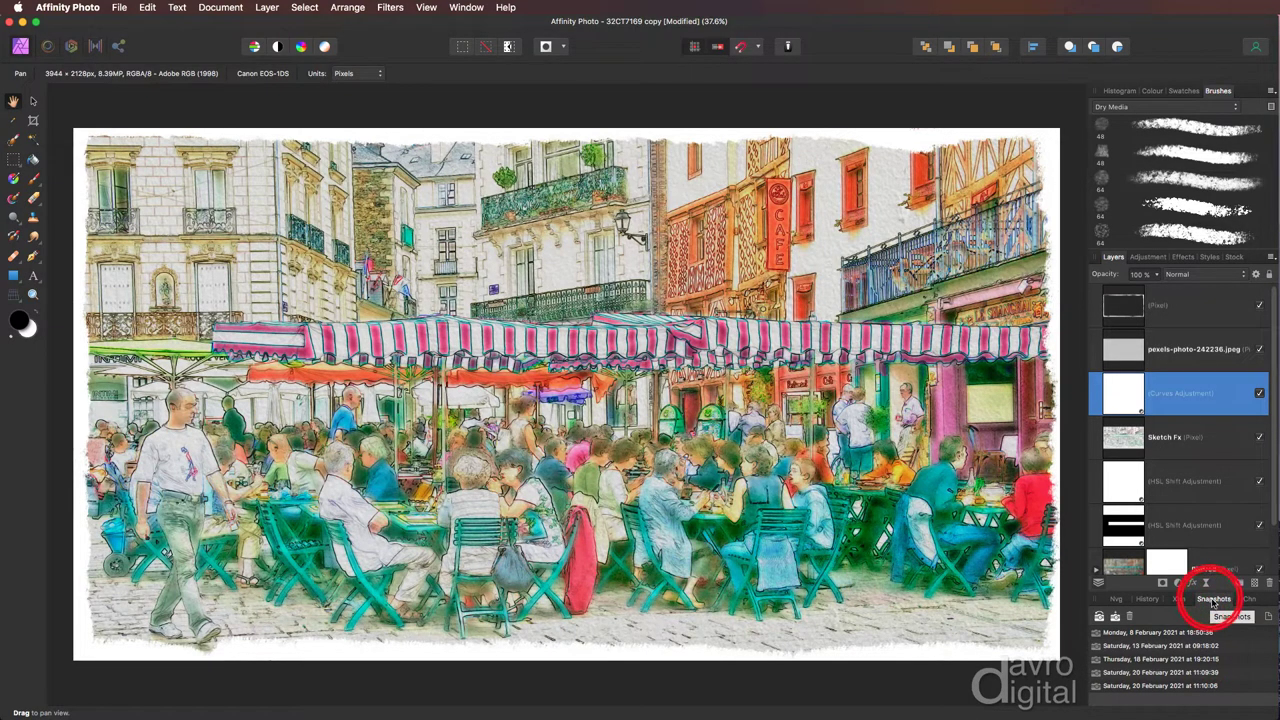
left_click(1212, 600)
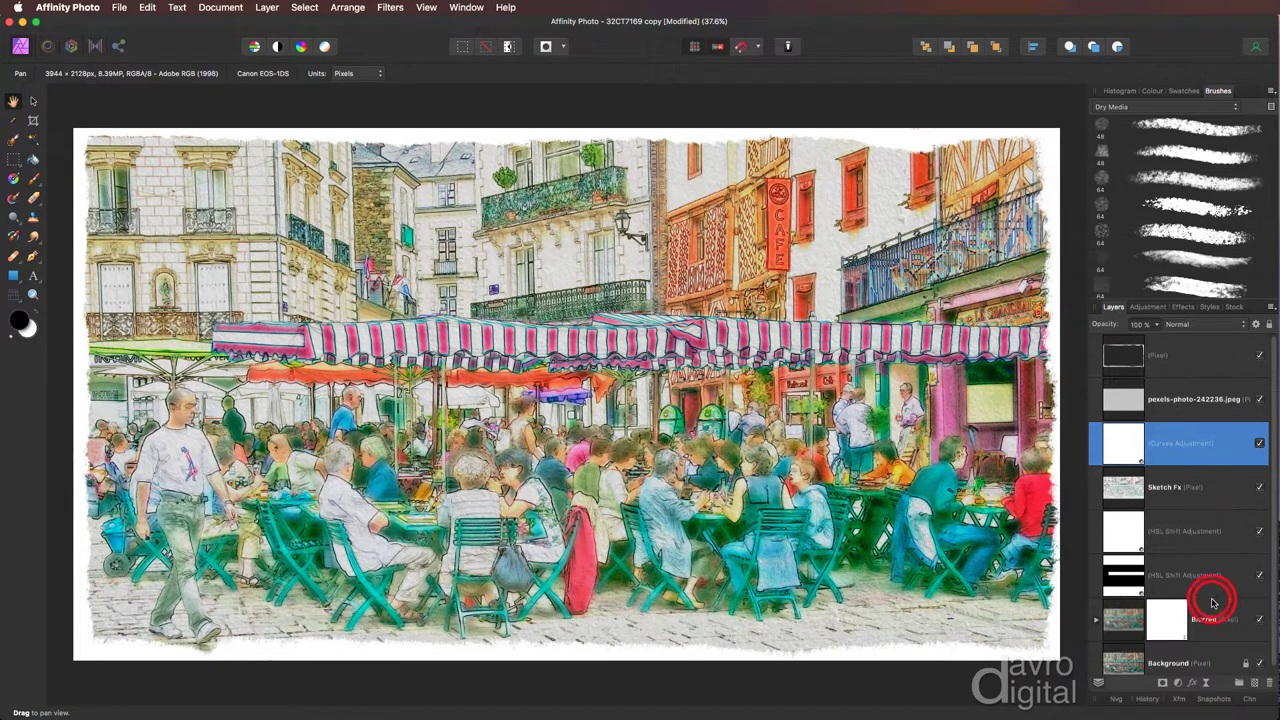
left_click(1213, 700)
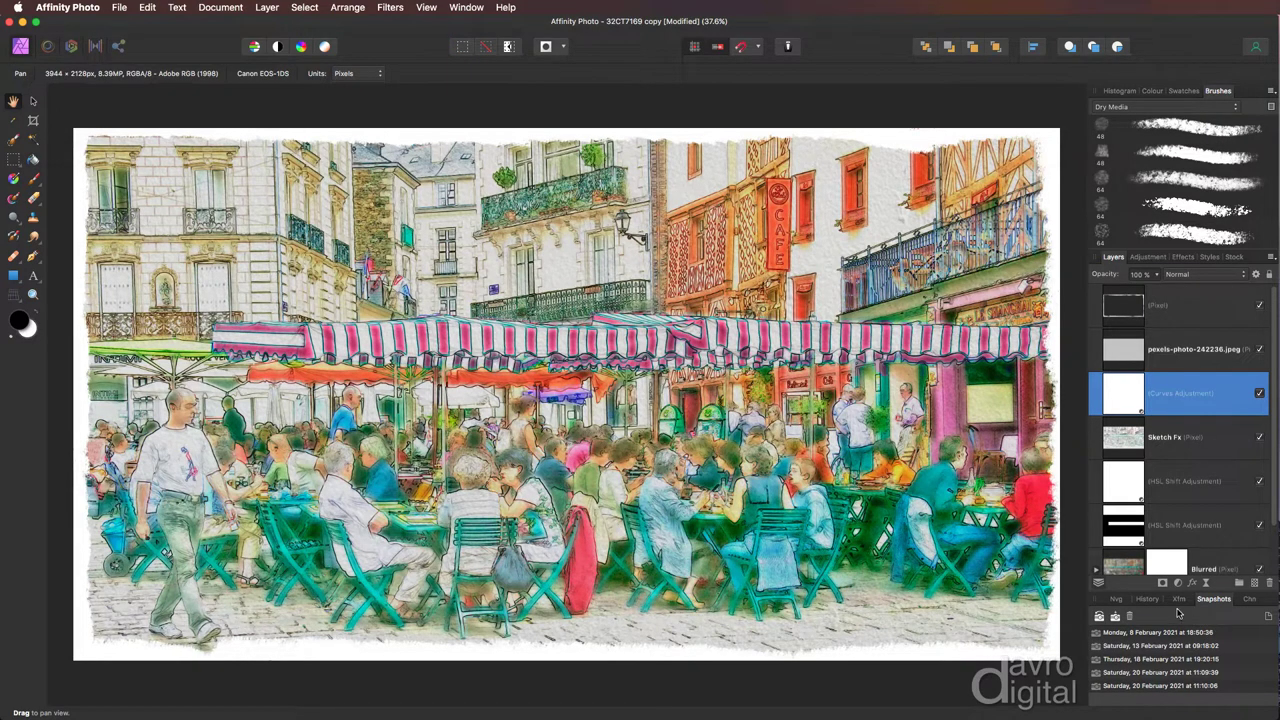
left_click(1115, 618)
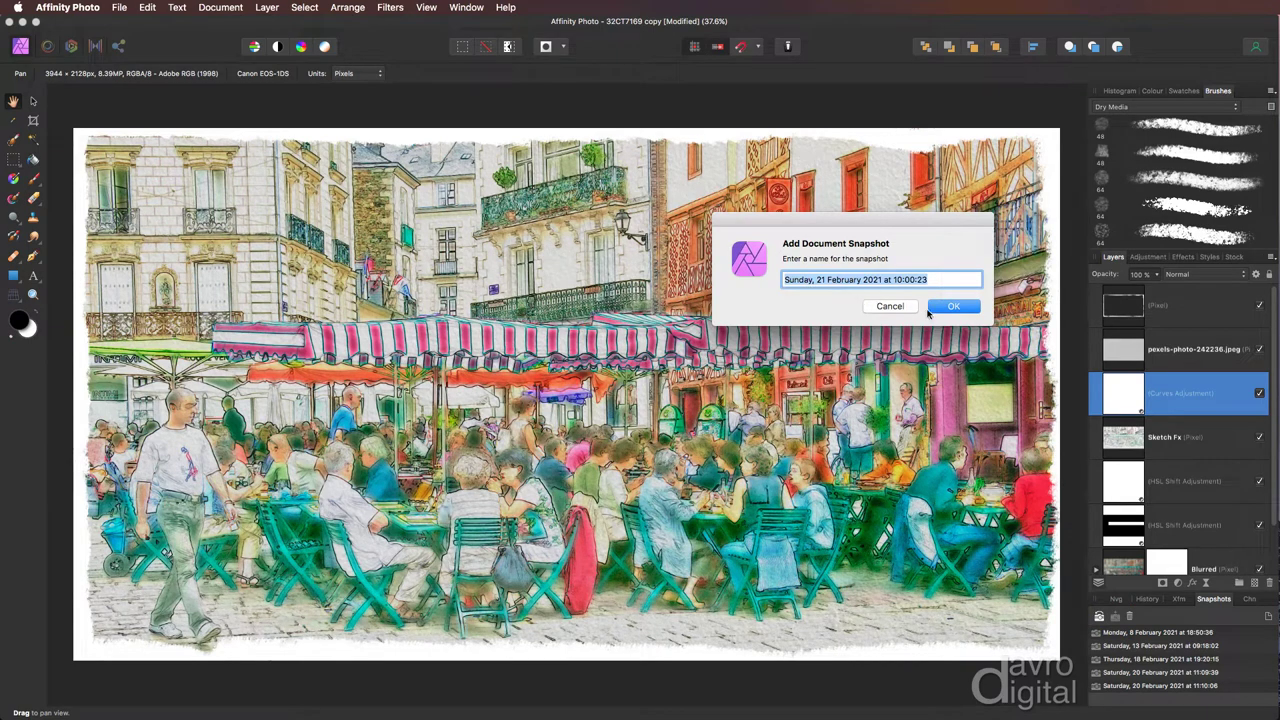
left_click(953, 307)
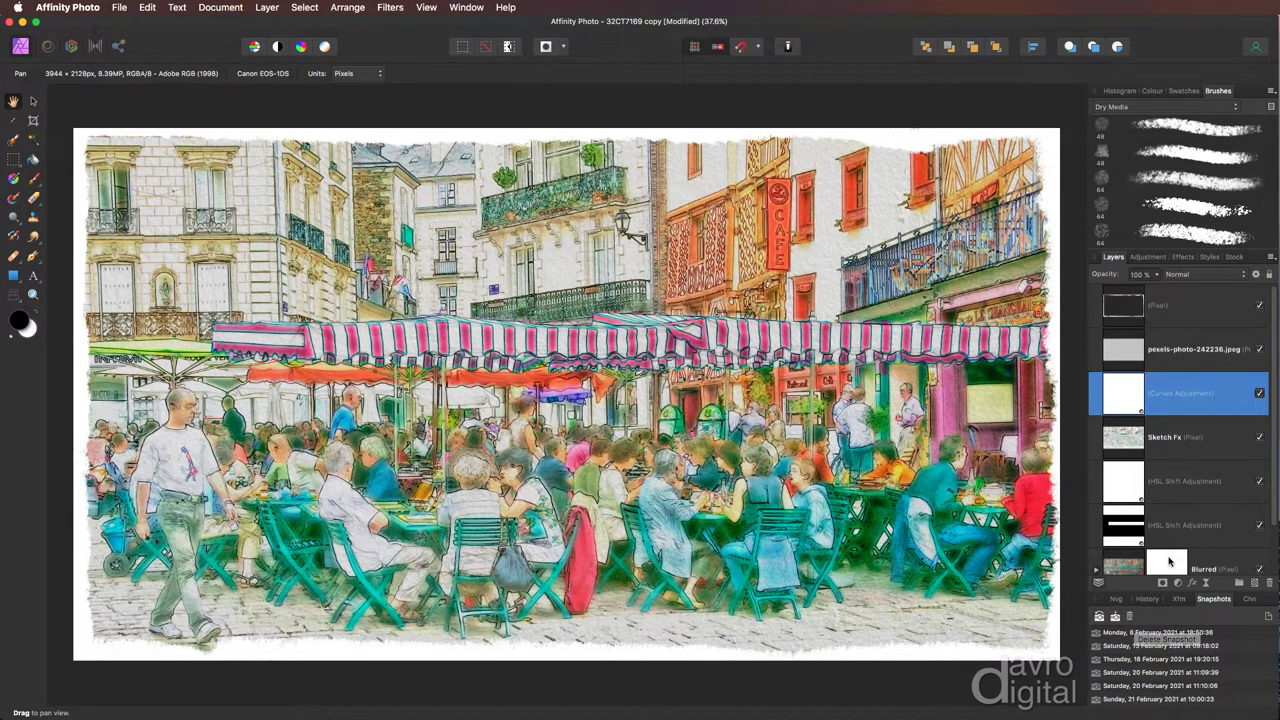
Raise the Blurred layer's Gaussian Blur radius to about 28.8 px
scroll(1175, 565, "down", 1)
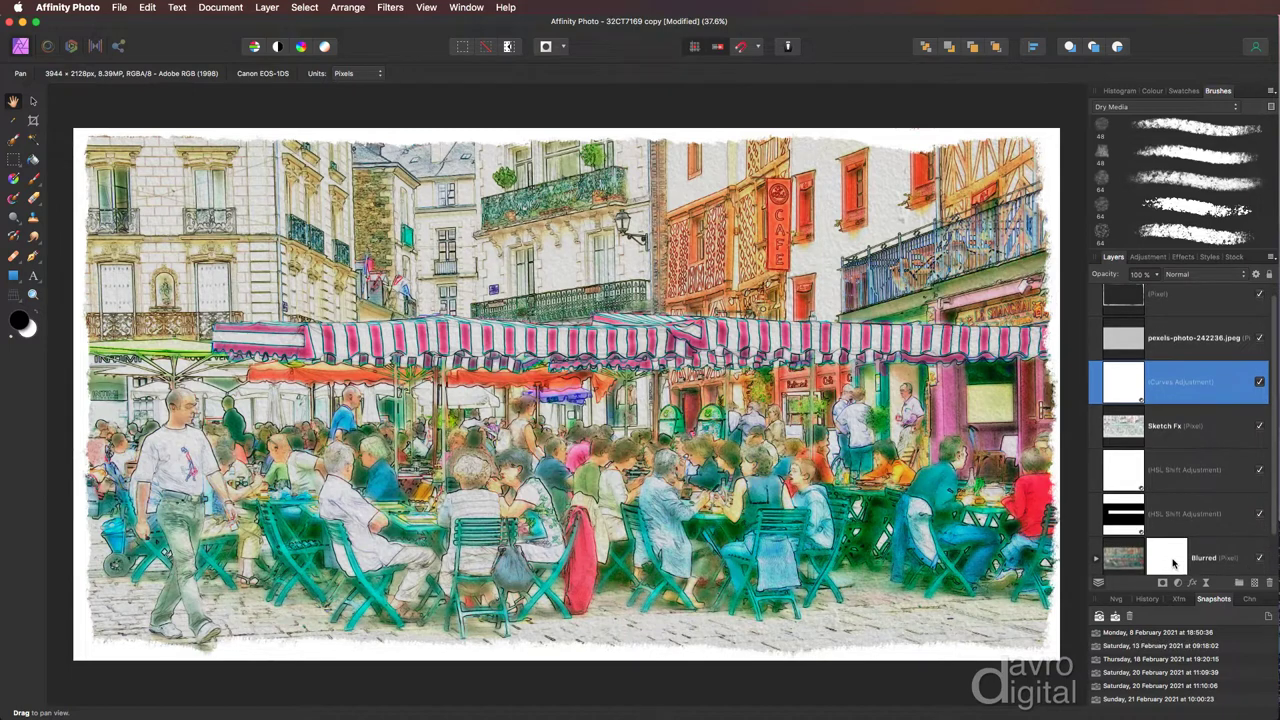
left_click(1096, 556)
scroll(1100, 548, "down", 5)
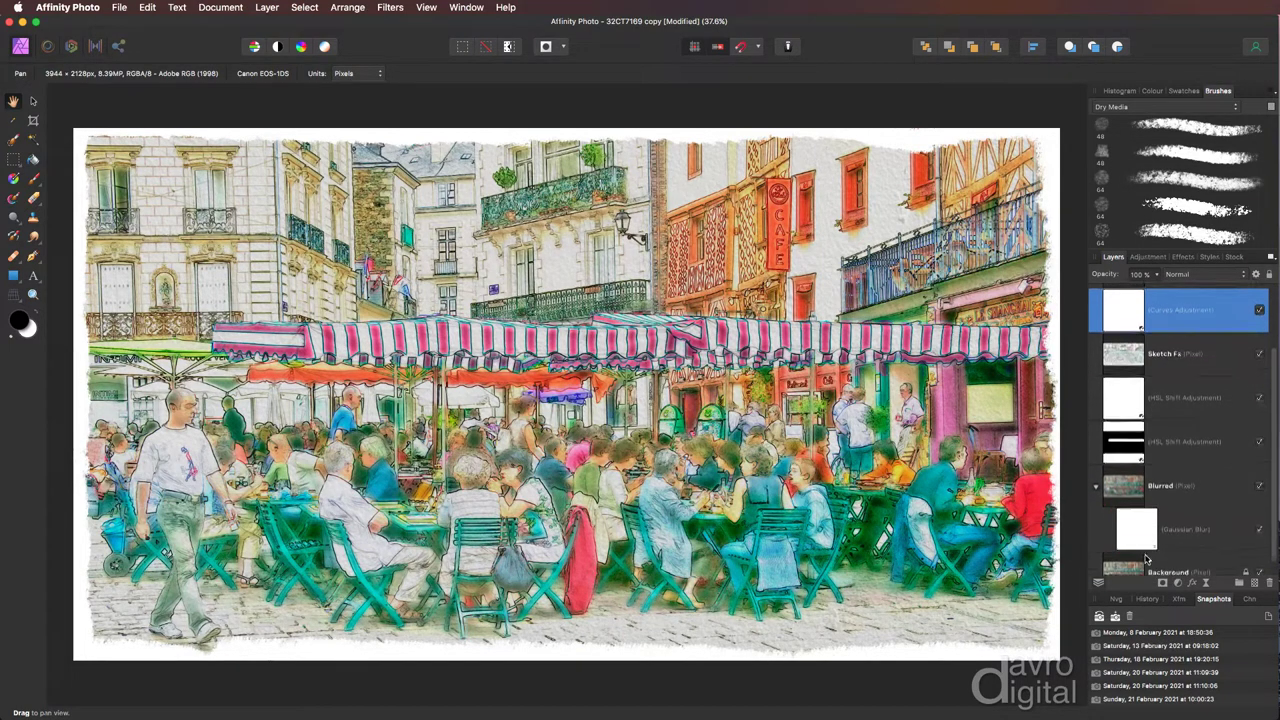
double_click(1138, 531)
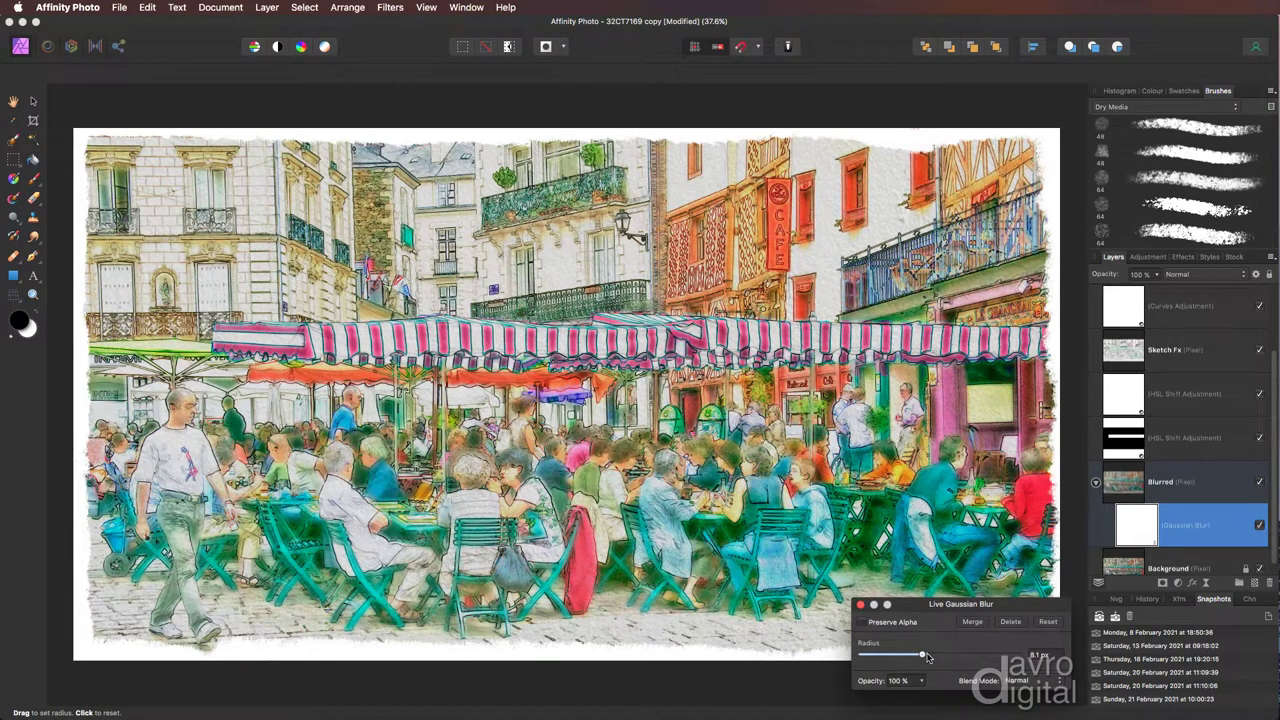
left_click_drag(923, 656, 958, 657)
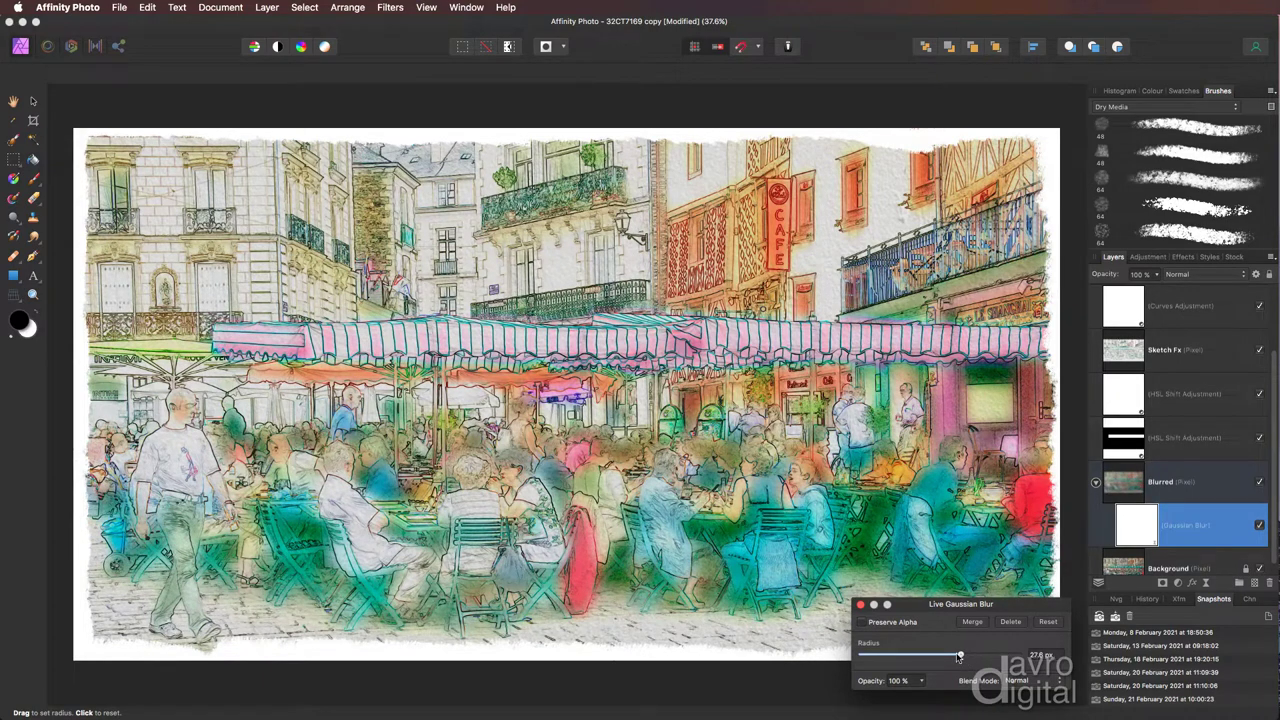
left_click(862, 607)
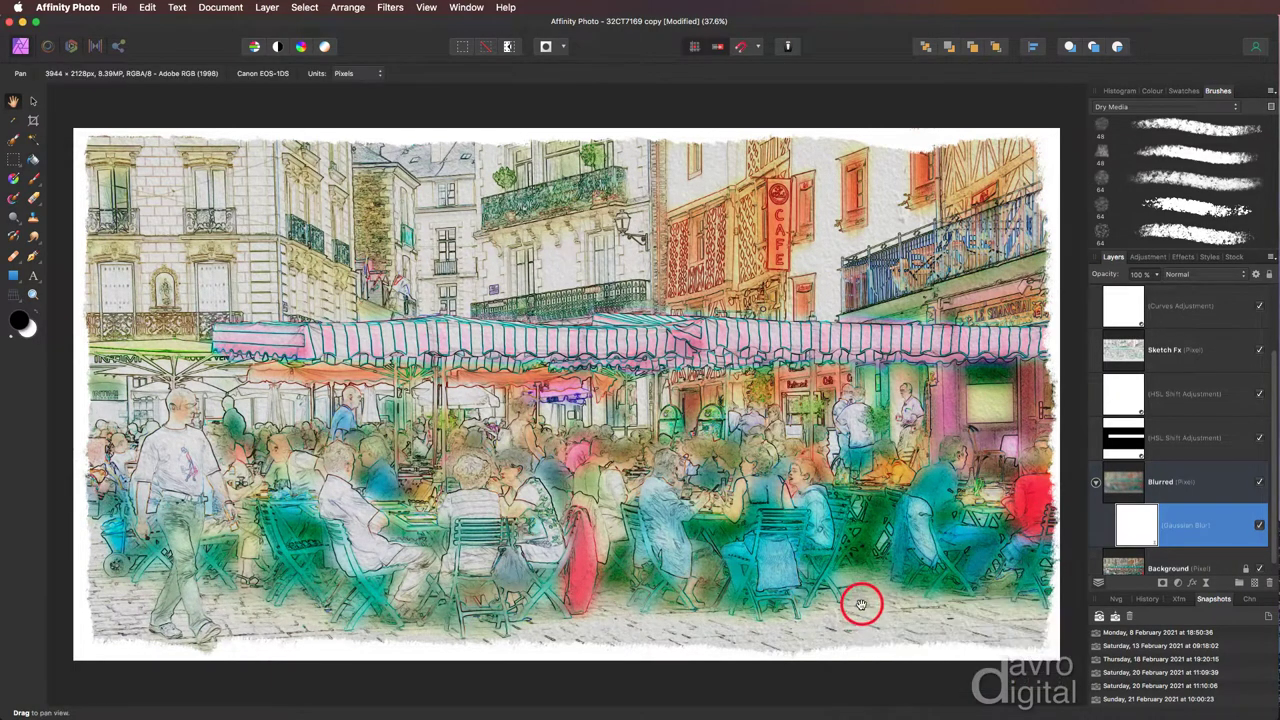
Set the HSL Shift adjustment's master saturation to 33%
double_click(1133, 394)
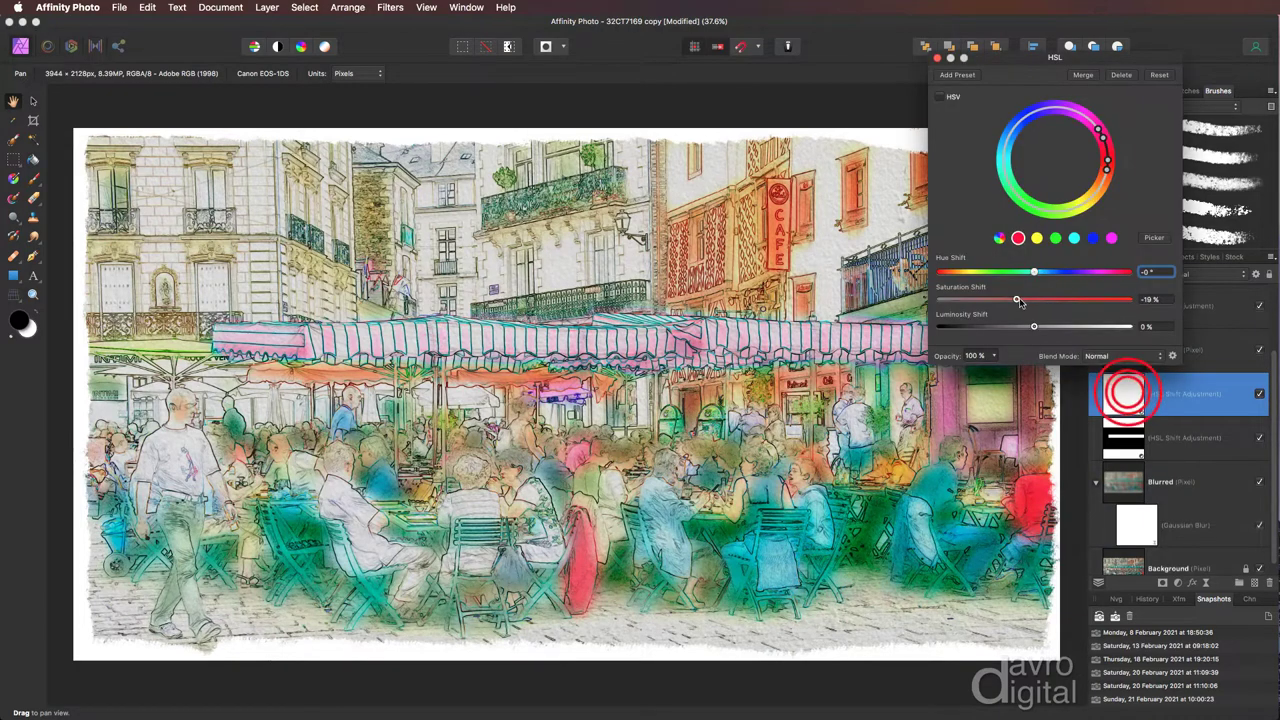
left_click(1000, 238)
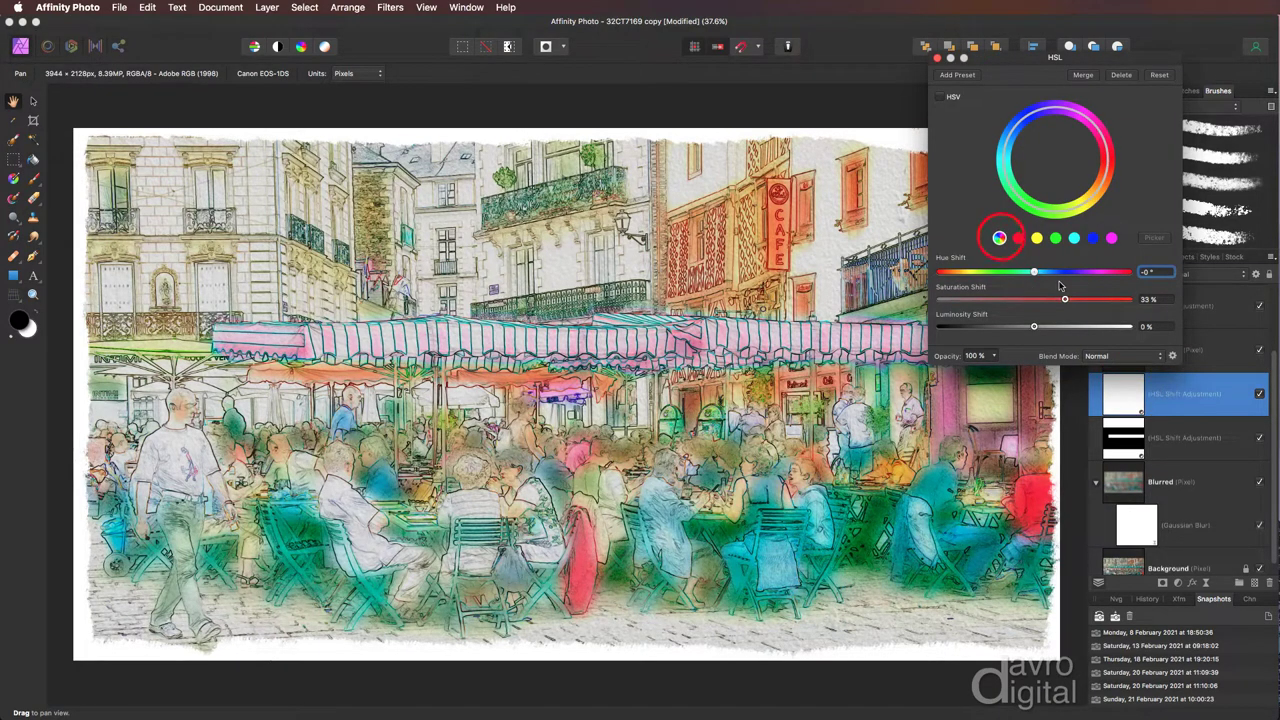
mouse_move(1065, 300)
left_mouse_down()
mouse_move(1087, 301)
mouse_move(1021, 300)
mouse_move(1103, 305)
mouse_move(1072, 301)
left_mouse_up()
left_click_drag(1070, 301, 1066, 301)
View the diners at actual size and lower the Sketch Fx layer's opacity to about 87%
left_click(937, 58)
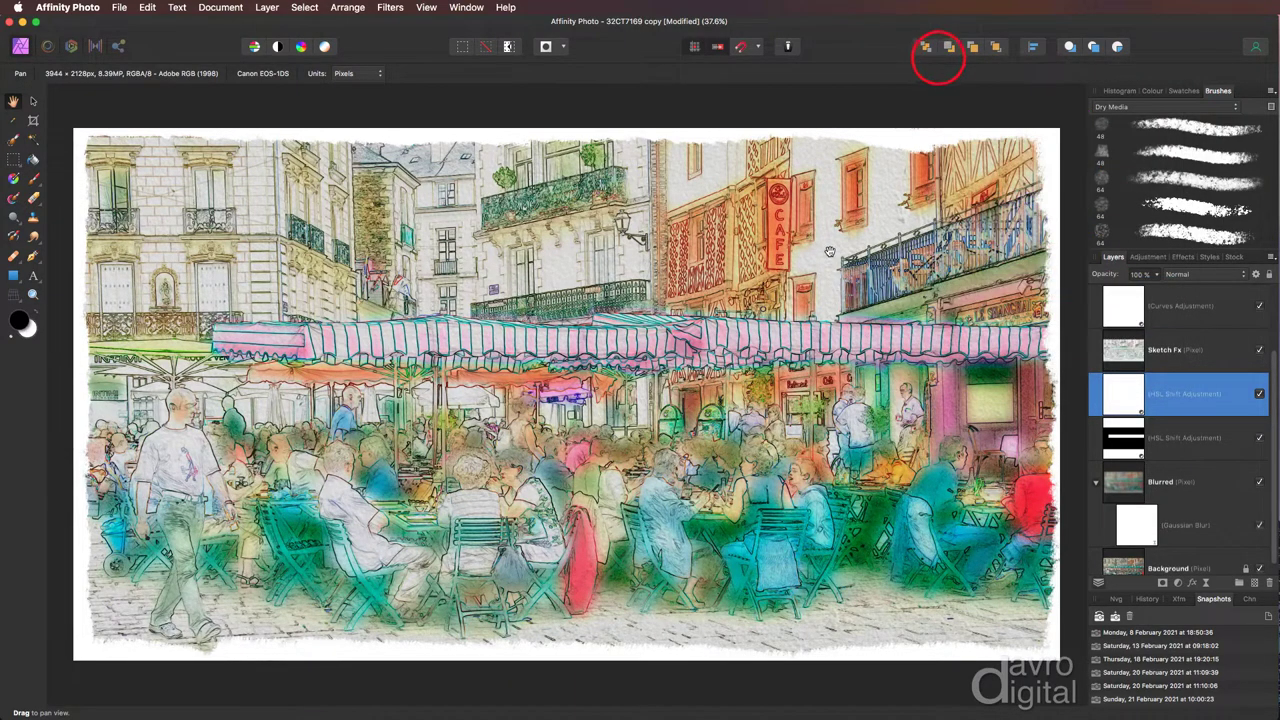
key("super+1")
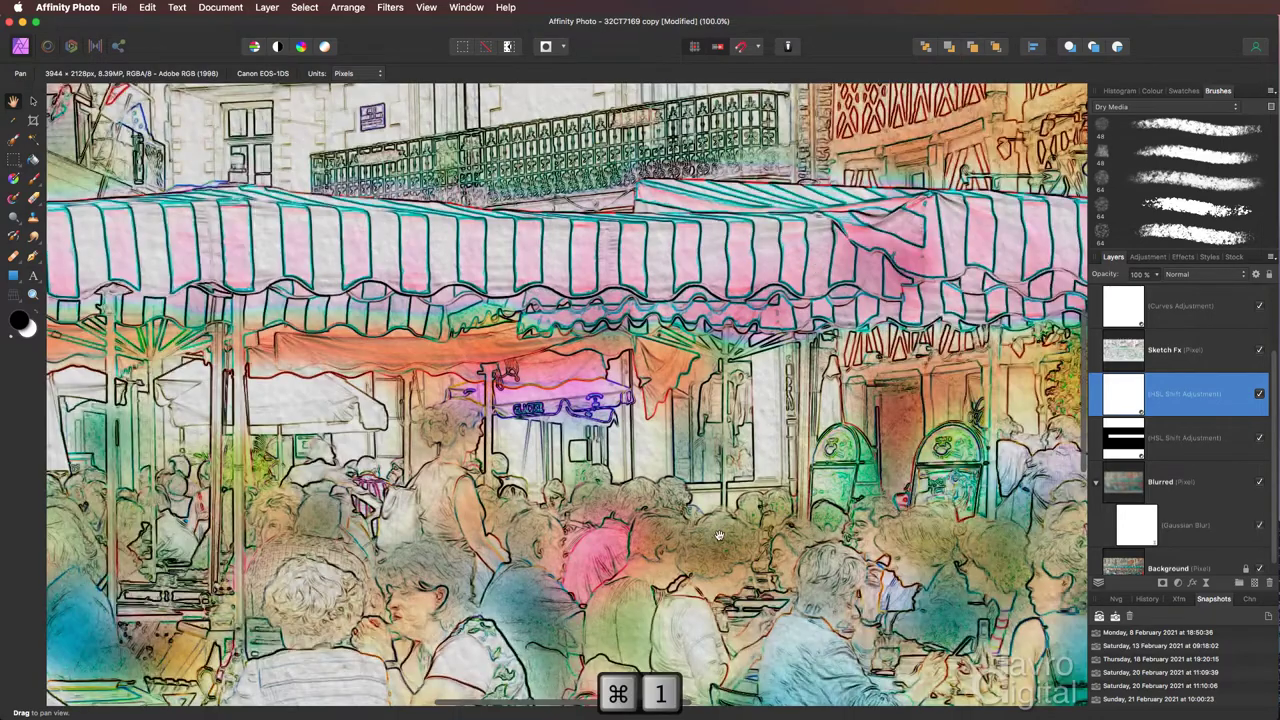
left_click_drag(681, 593, 638, 340)
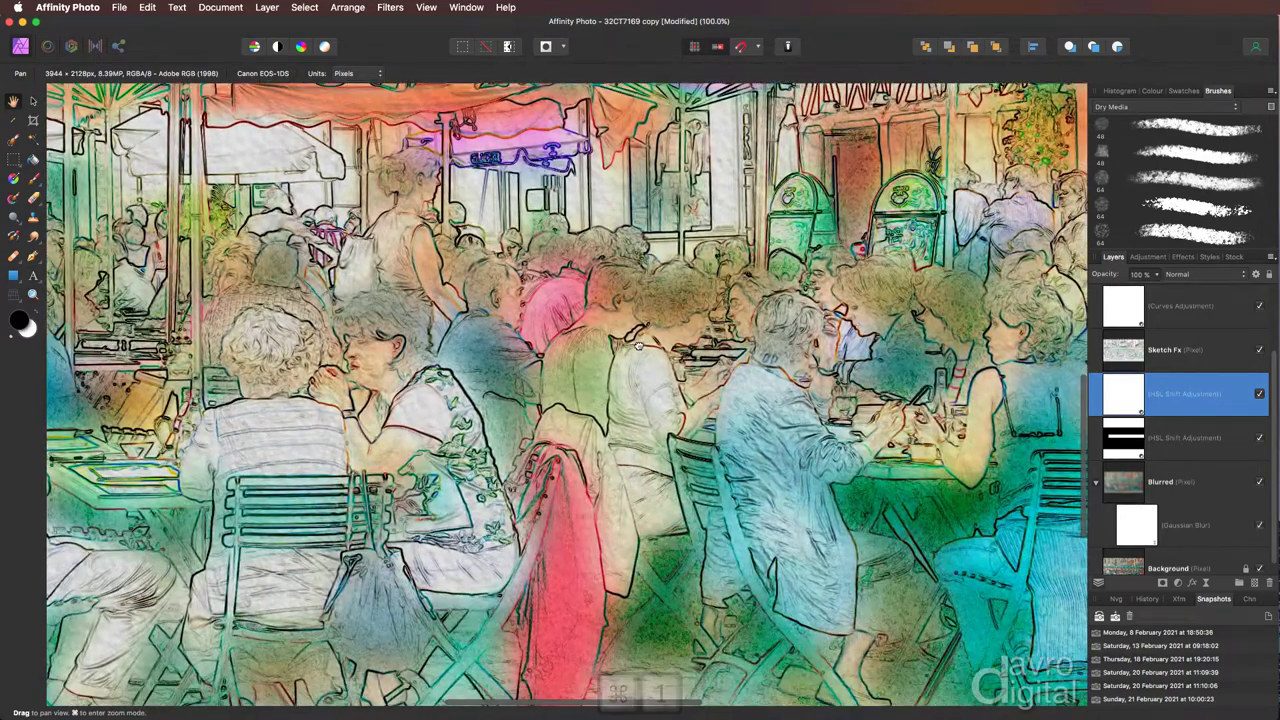
left_click(1184, 350)
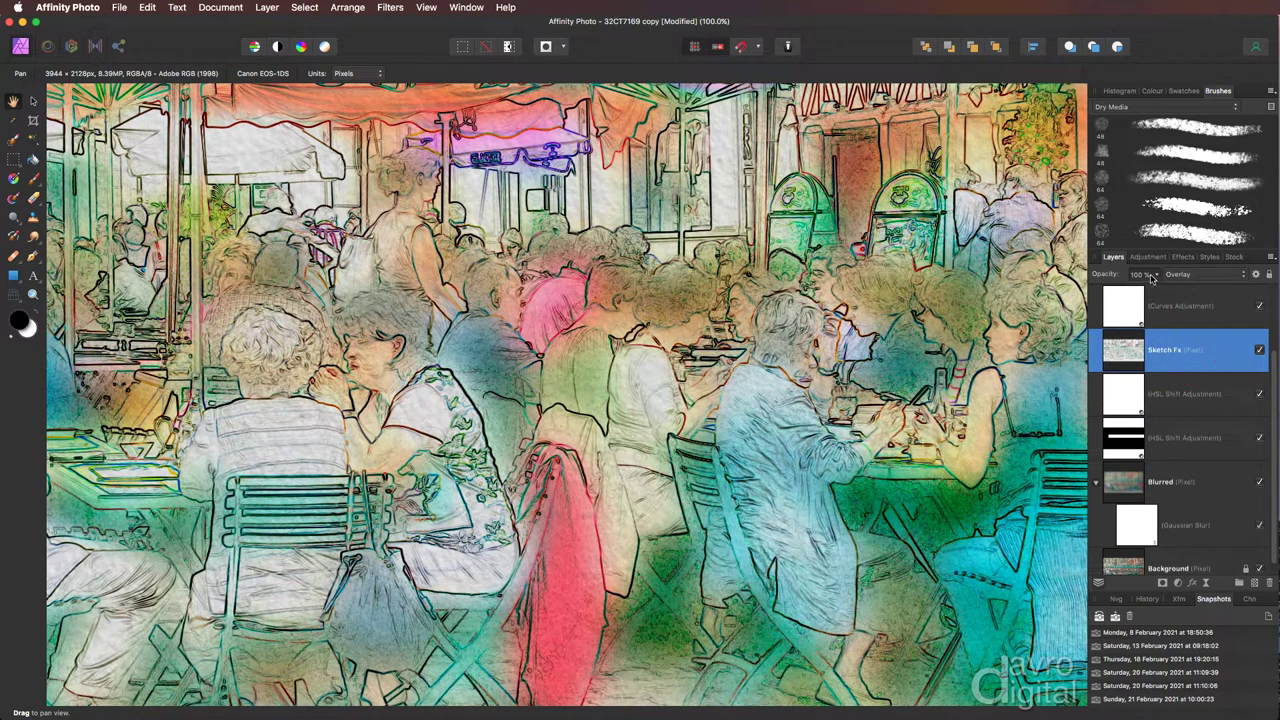
left_click_drag(1157, 277, 1140, 288)
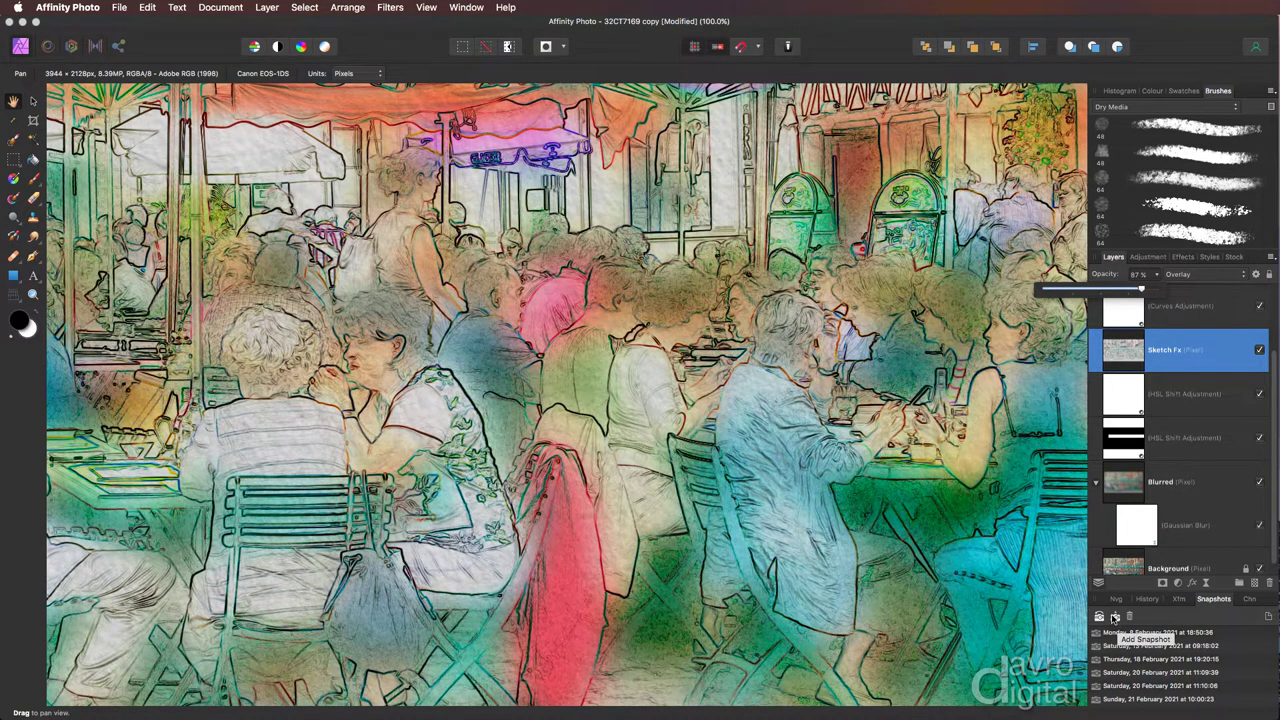
Snapshot the stronger-blur version at 10:01:18, then restore the earlier 10:00:23 snapshot
left_click(1114, 617)
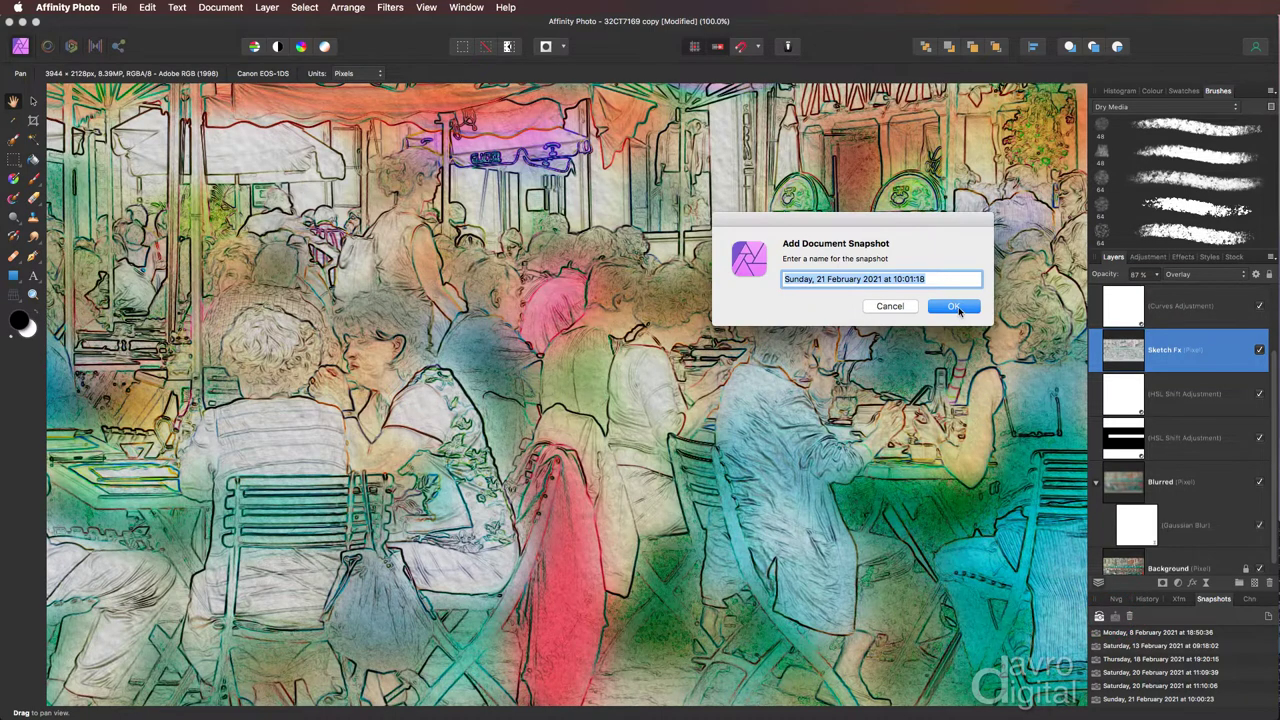
left_click(956, 308)
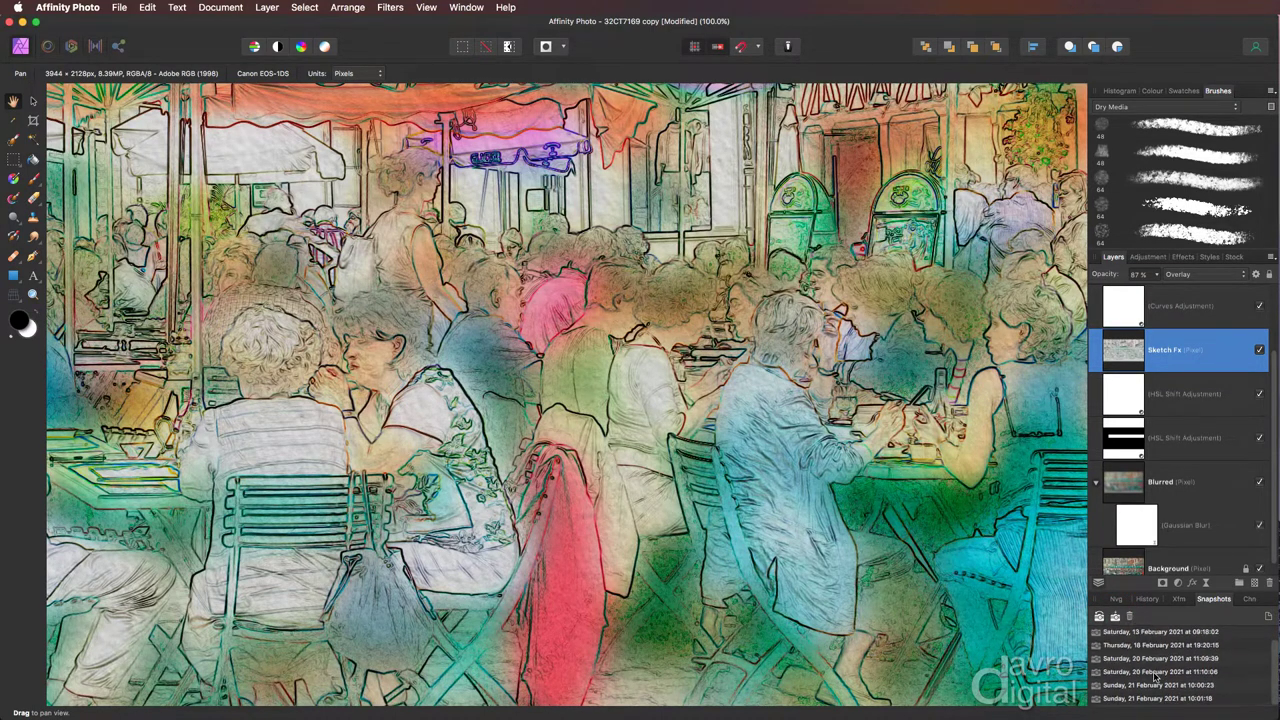
left_click(1148, 686)
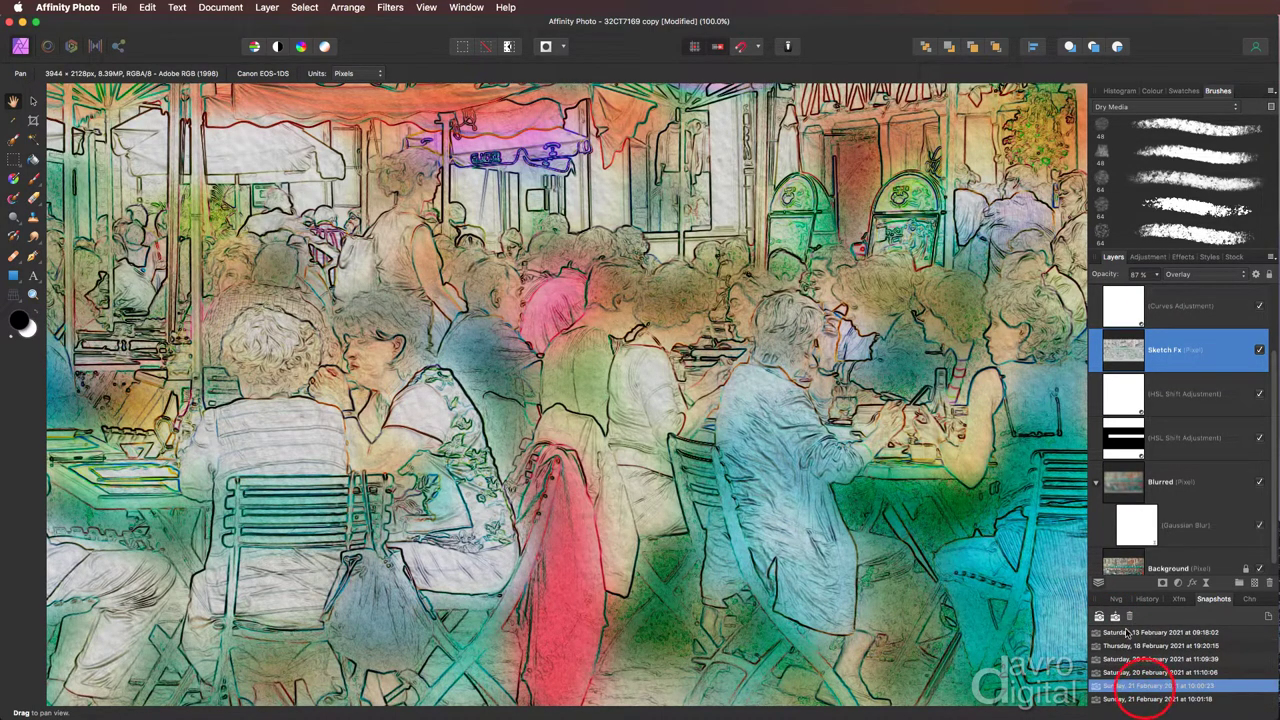
left_click(1099, 617)
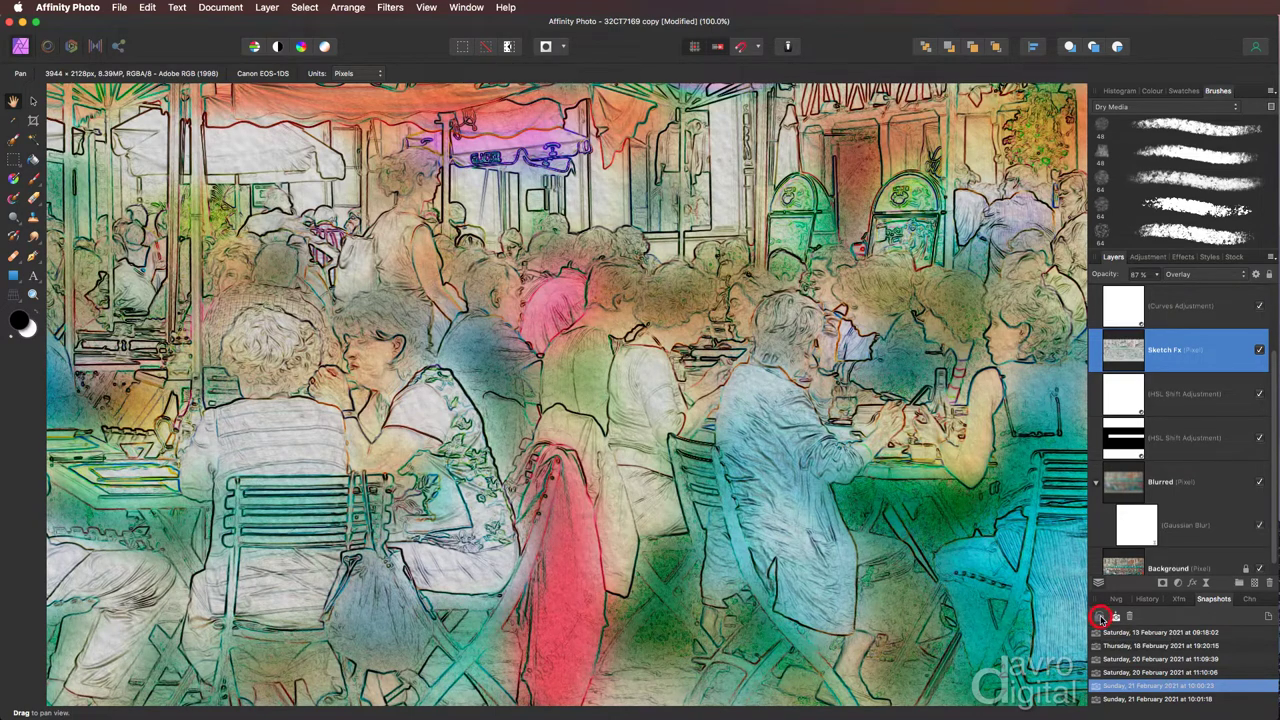